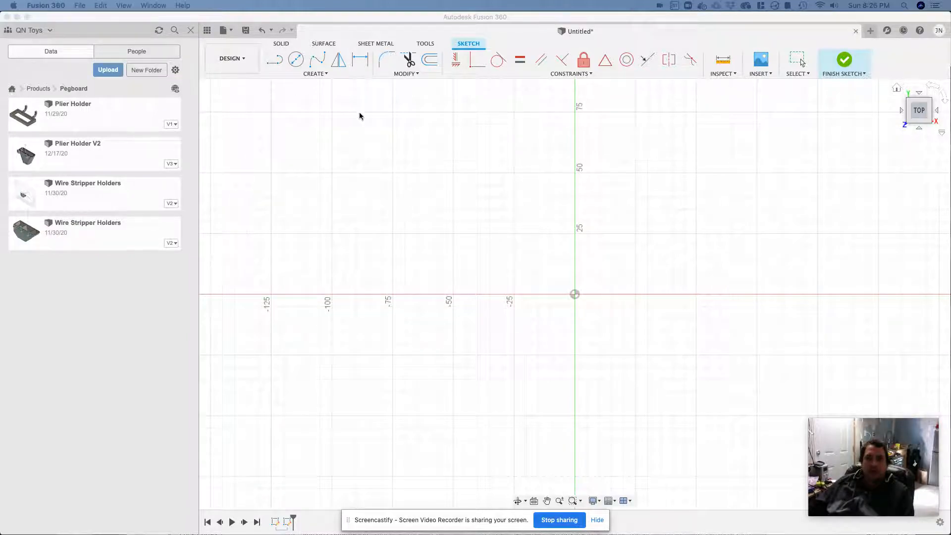
- Add a user parameter named height with the expression 70 mm to the design's parameters
{"action": "left_click", "coordinate": [406, 74]}
{"action": "left_click", "coordinate": [413, 158]}
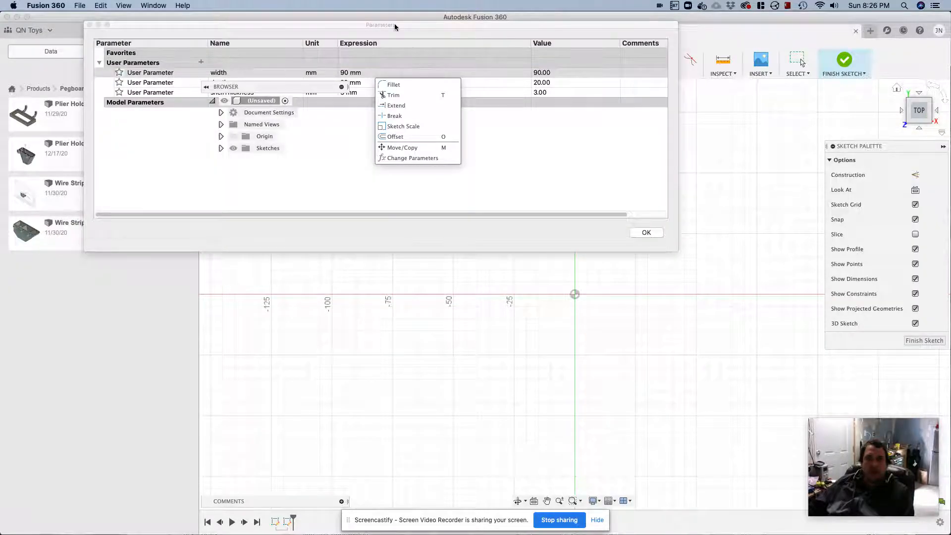
{"action": "mouse_move", "coordinate": [394, 23]}
{"action": "left_mouse_down"}
{"action": "mouse_move", "coordinate": [515, 92]}
{"action": "mouse_move", "coordinate": [533, 122]}
{"action": "left_mouse_up"}
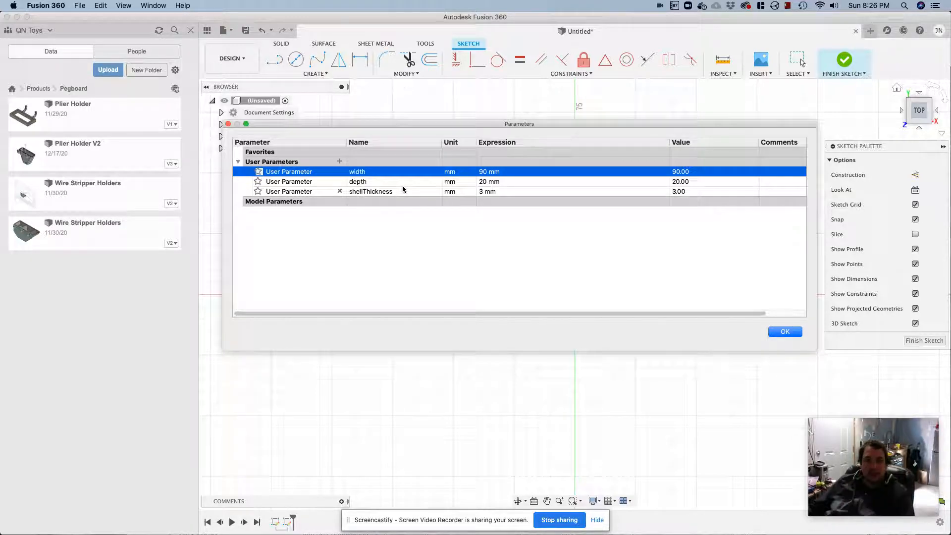
{"action": "left_click", "coordinate": [339, 161]}
{"action": "type", "text": "height"}
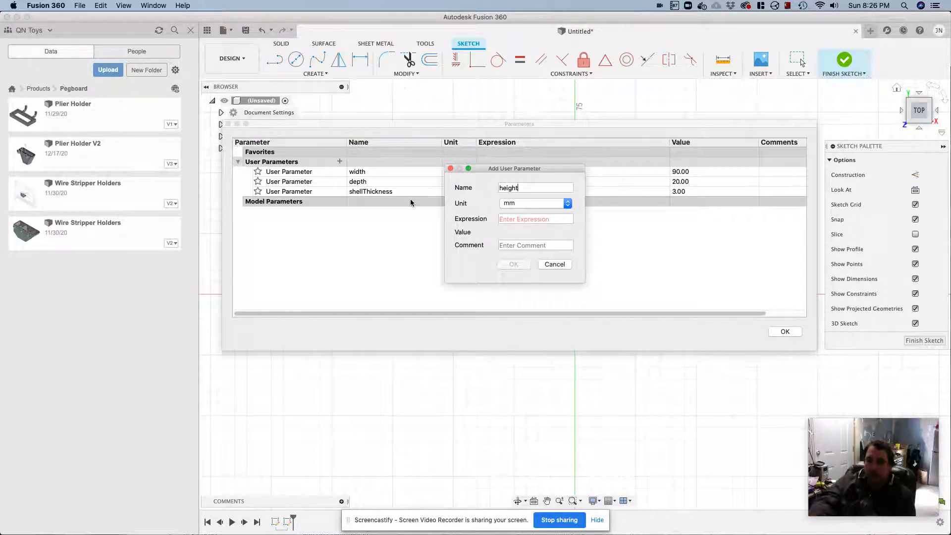
{"action": "key", "text": "Tab"}
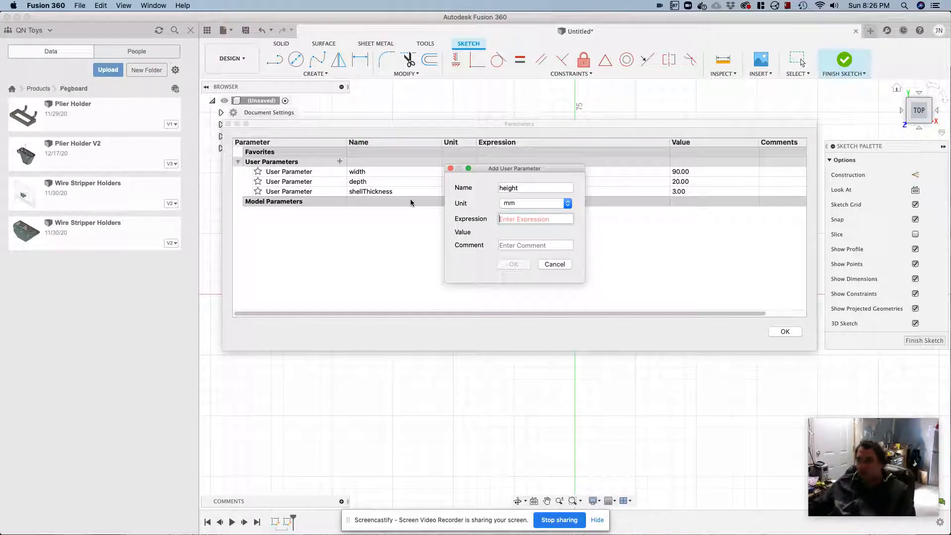
{"action": "type", "text": "70"}
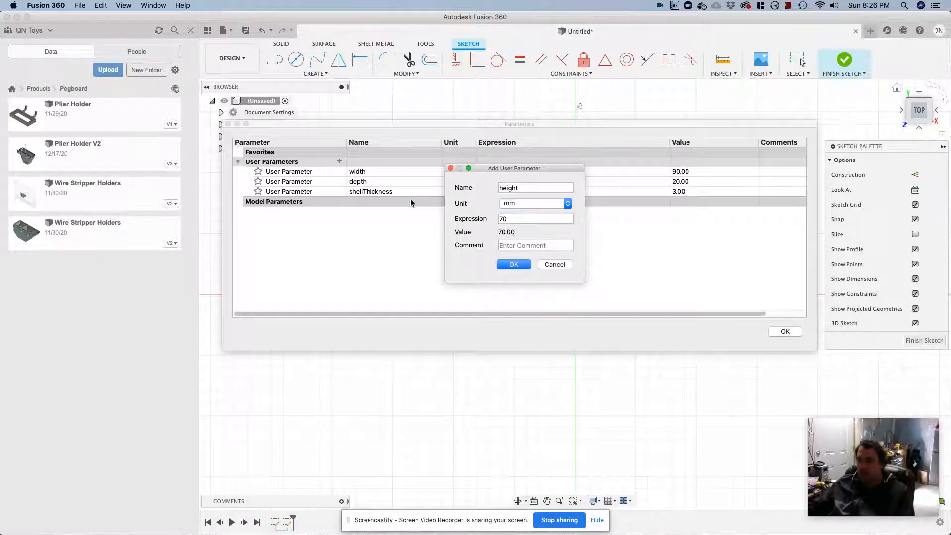
{"action": "left_click", "coordinate": [501, 264]}
- Set the depth user parameter to 30 mm and close the parameter settings
{"action": "left_click", "coordinate": [488, 182]}
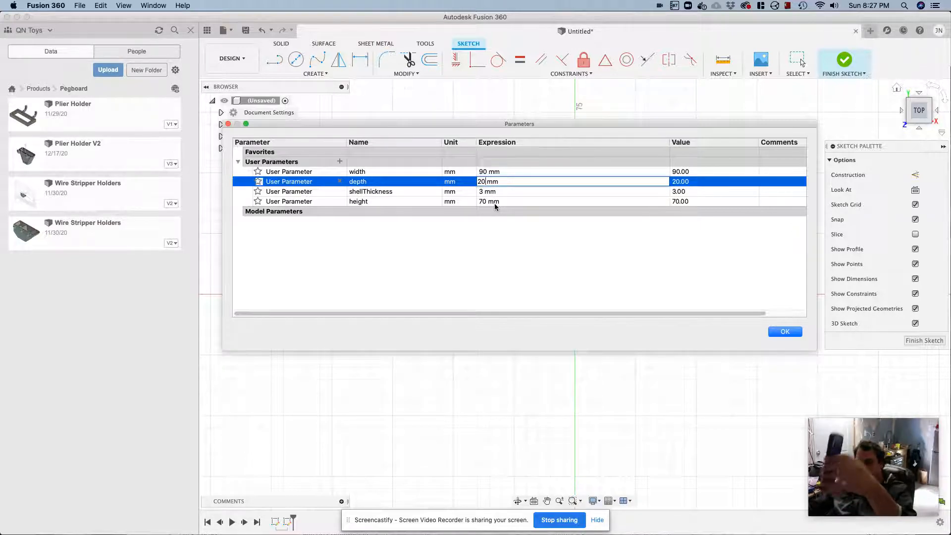
{"action": "key", "text": "BackSpace"}
{"action": "key", "text": "BackSpace"}
{"action": "key", "text": "BackSpace"}
{"action": "type", "text": "30"}
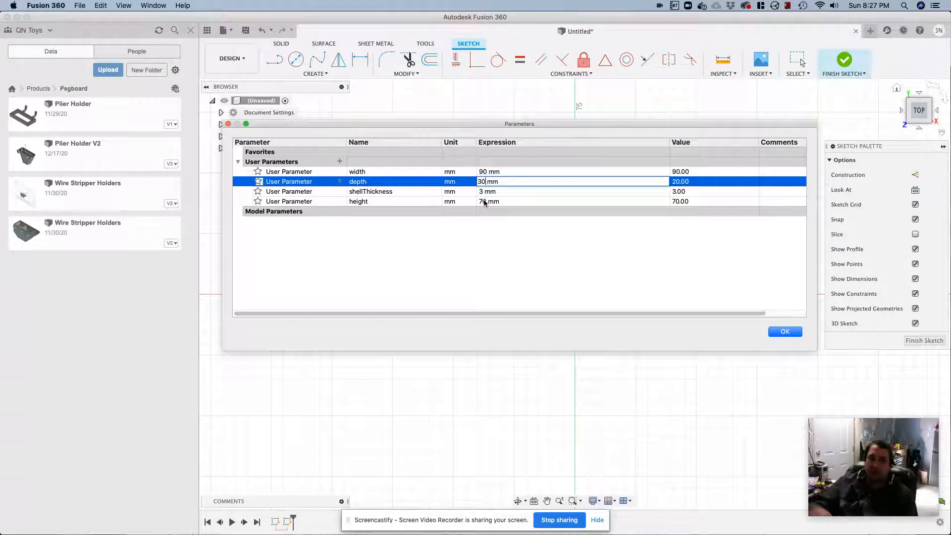
{"action": "left_click", "coordinate": [791, 333]}
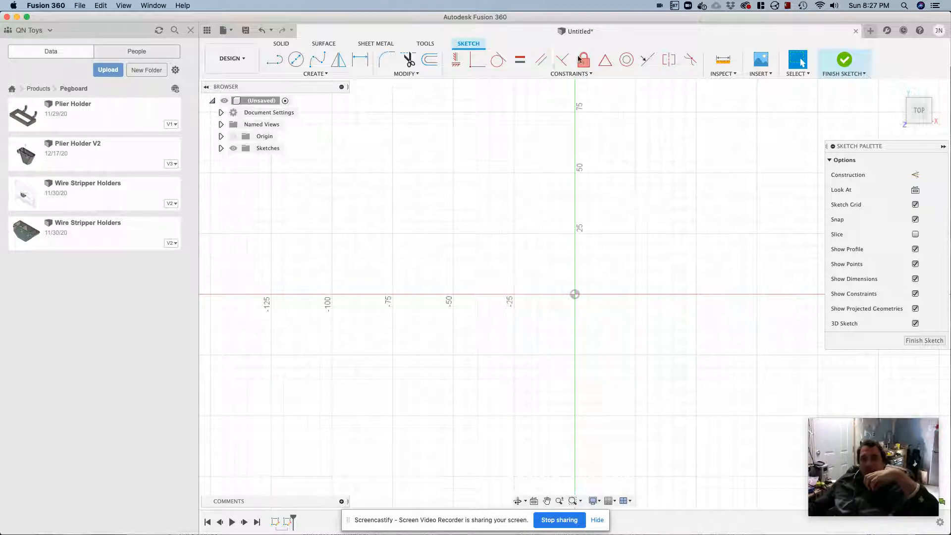
- Sketch a two-point rectangle around the origin, about 58 mm wide, with its vertical side set to depth + shellThickness*2
{"action": "left_click", "coordinate": [313, 74]}
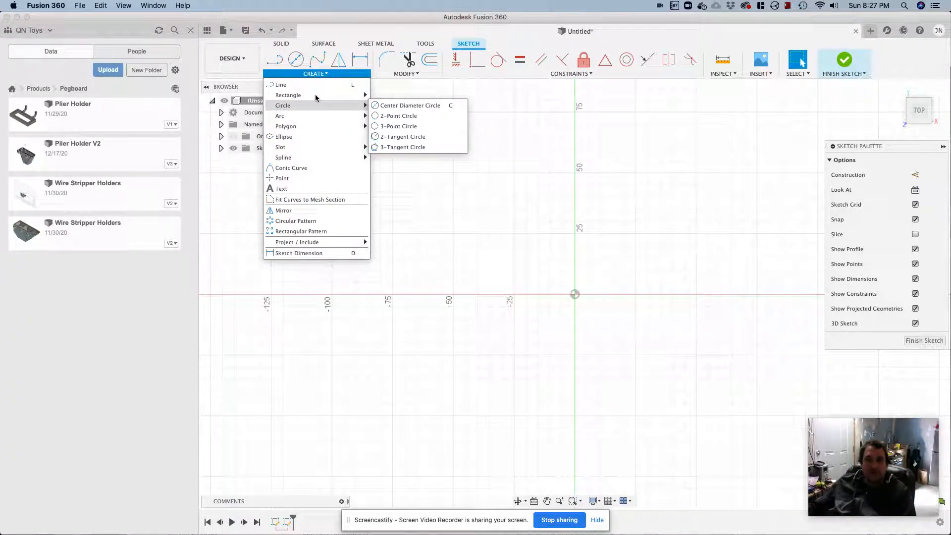
{"action": "mouse_move", "coordinate": [319, 96]}
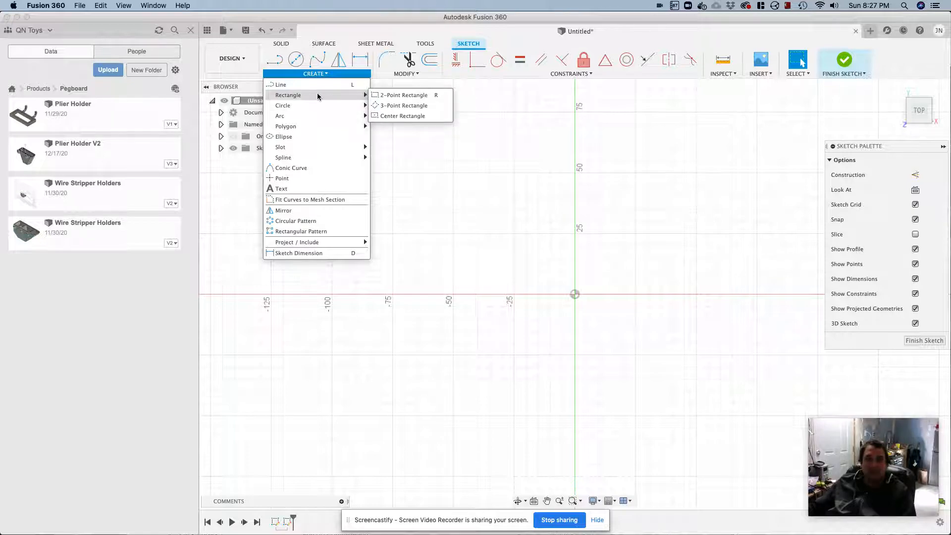
{"action": "left_click", "coordinate": [409, 96]}
{"action": "left_click", "coordinate": [514, 258]}
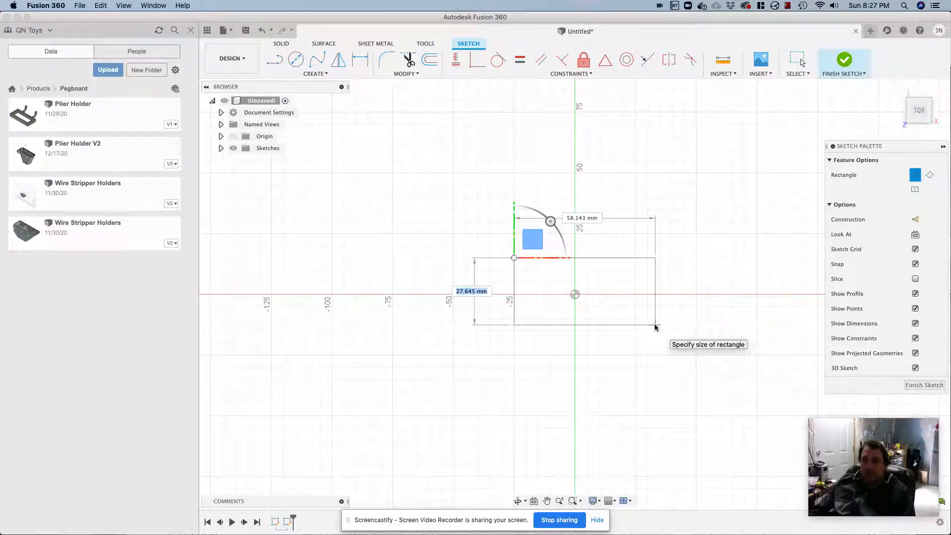
{"action": "type", "text": "depth"}
{"action": "key", "text": "Tab"}
{"action": "type", "text": "+ wallThickness"}
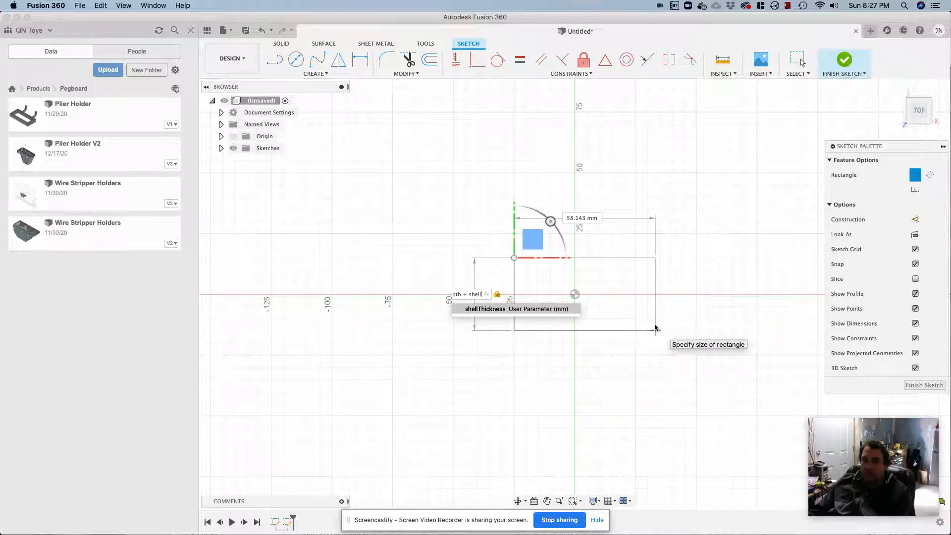
{"action": "key", "text": "Return"}
{"action": "type", "text": "* 2"}
{"action": "key", "text": "Return"}
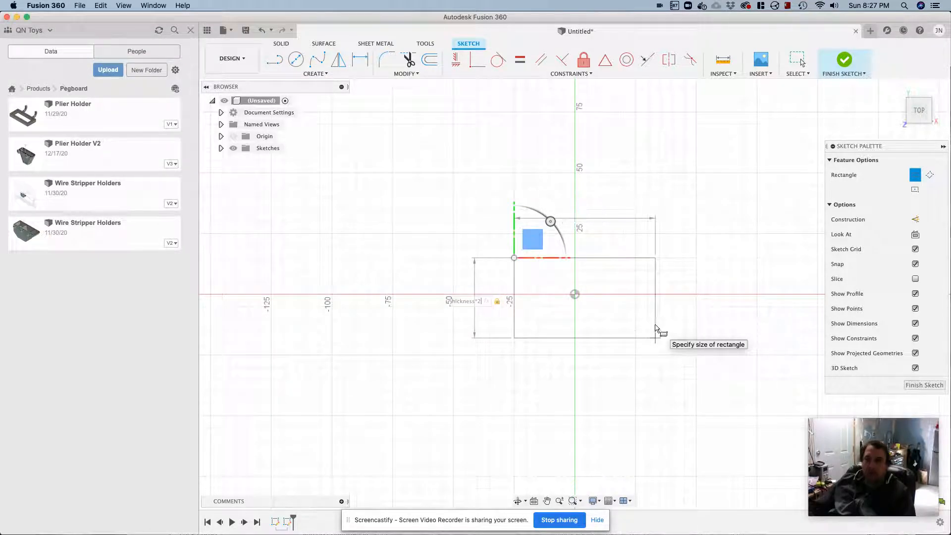
- Dimension the rectangle's upper edge as width + shellThickness * 2
{"action": "key", "text": "d"}
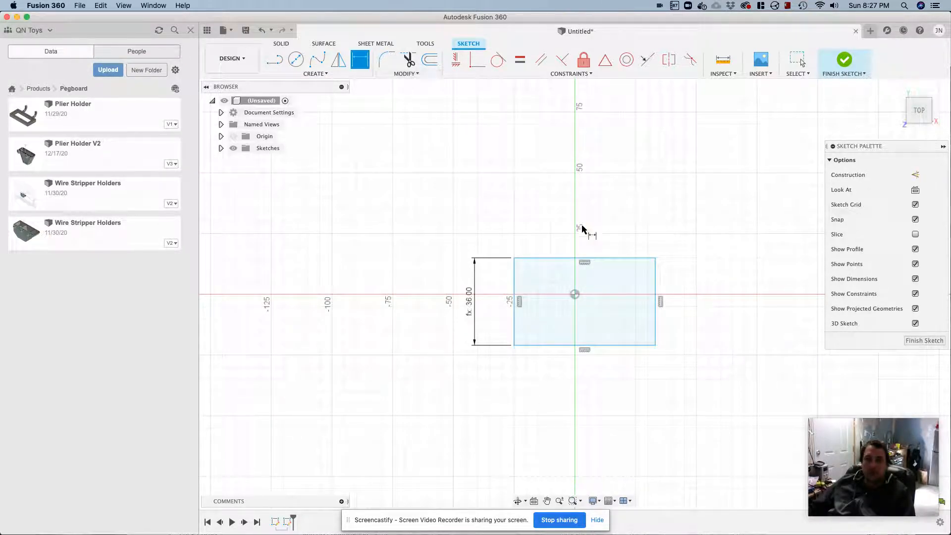
{"action": "left_click", "coordinate": [598, 259]}
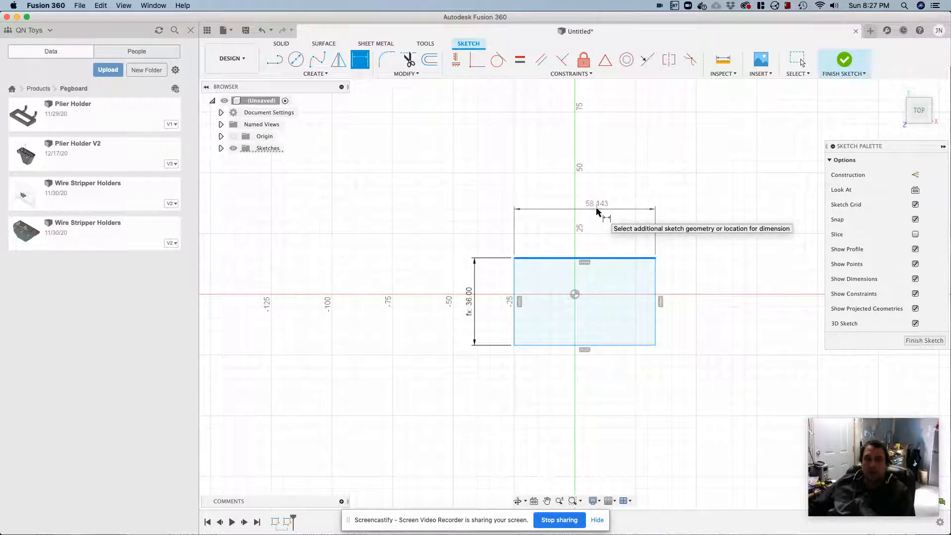
{"action": "left_click", "coordinate": [596, 207]}
{"action": "type", "text": "width"}
{"action": "key", "text": "BackSpace"}
{"action": "key", "text": "BackSpace"}
{"action": "key", "text": "BackSpace"}
{"action": "key", "text": "BackSpace"}
{"action": "key", "text": "BackSpace"}
{"action": "type", "text": "wallThickness * 32"}
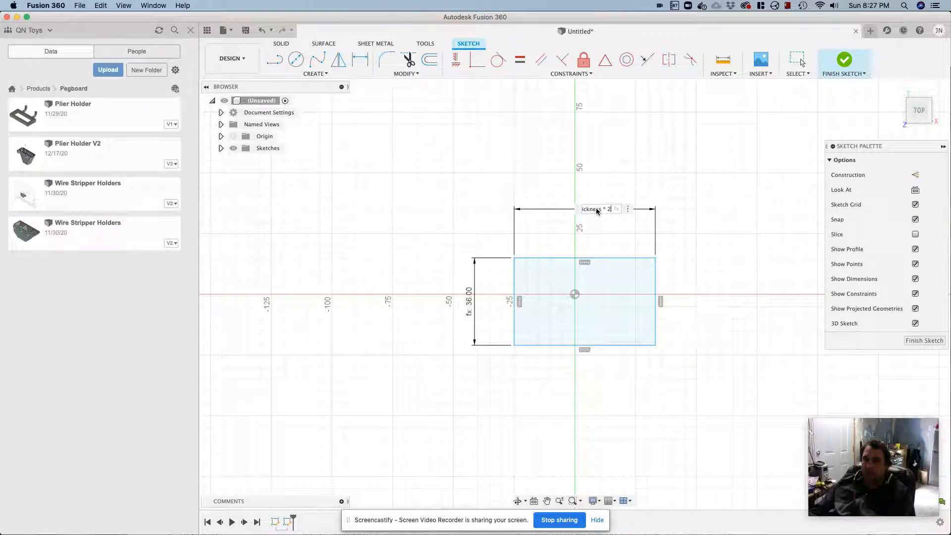
{"action": "key", "text": "Return"}
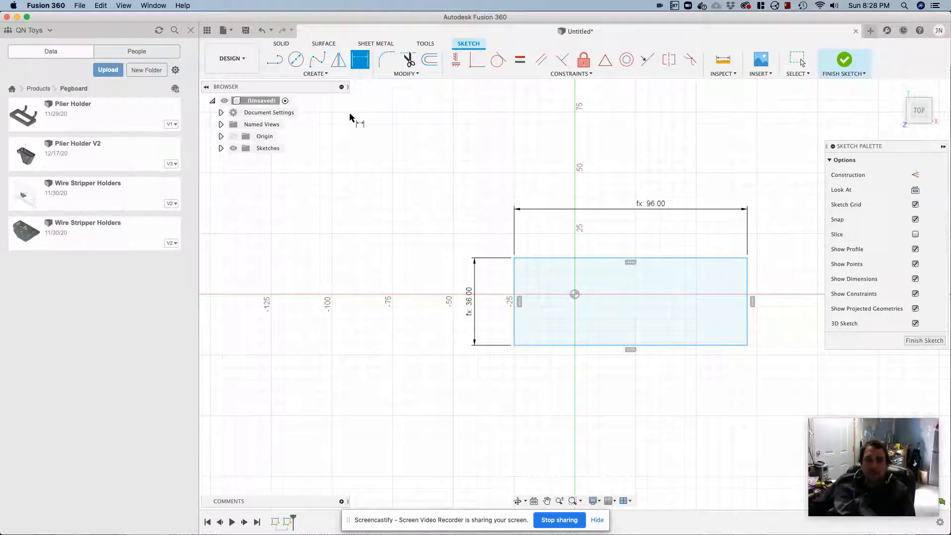
- Sketch a second two-point rectangle about 78 mm by 22 mm inside the first one
{"action": "left_click", "coordinate": [319, 74]}
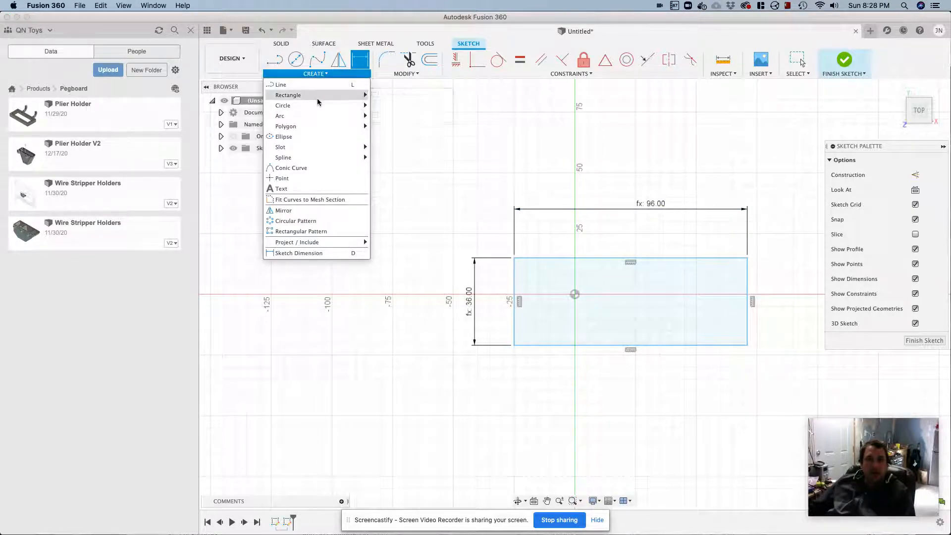
{"action": "mouse_move", "coordinate": [318, 96]}
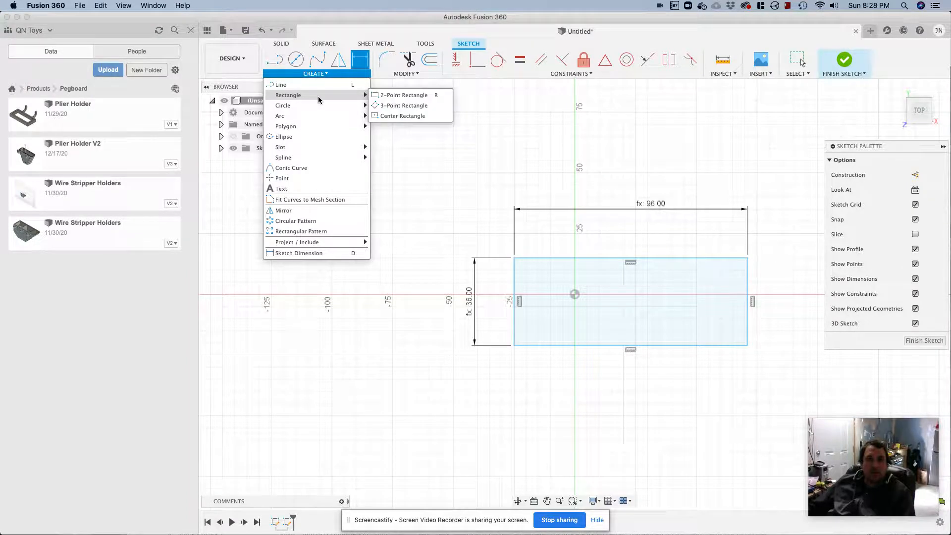
{"action": "left_click", "coordinate": [404, 94]}
{"action": "left_click", "coordinate": [533, 273]}
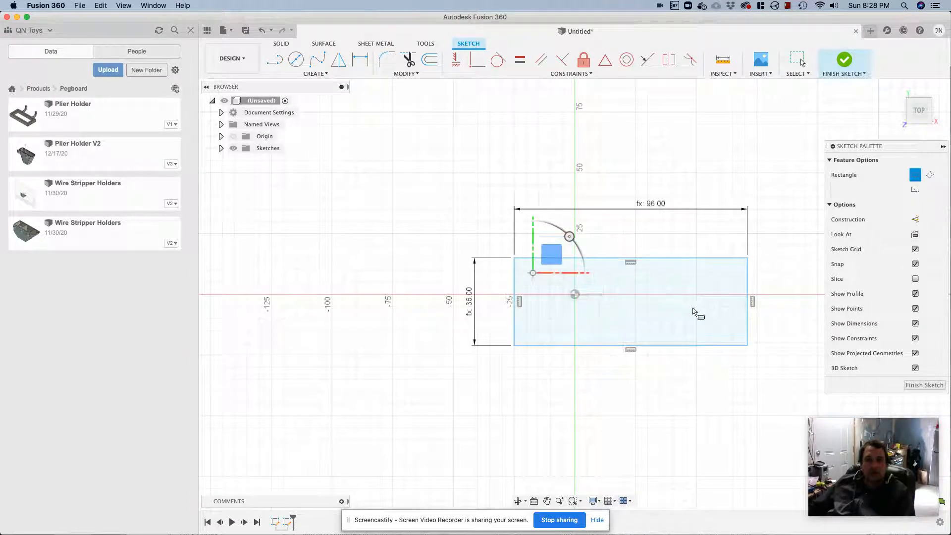
{"action": "left_click", "coordinate": [722, 326]}
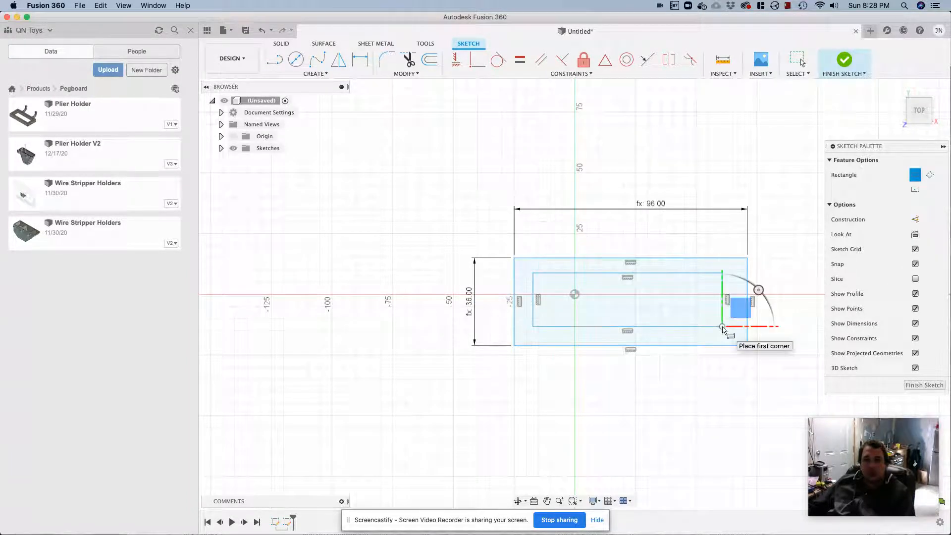
{"action": "key", "text": "Escape"}
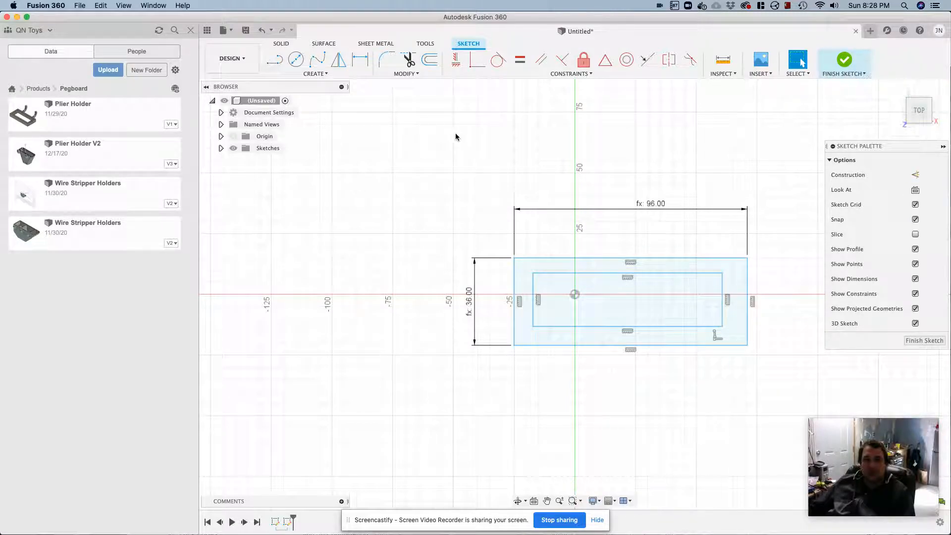
- Dimension the inner rectangle's upper edge with the width parameter
{"action": "left_click", "coordinate": [360, 60]}
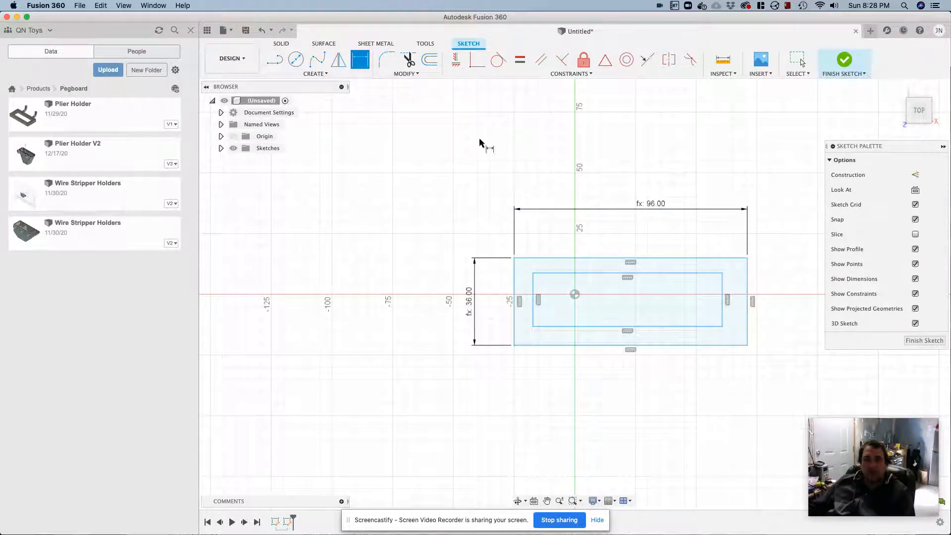
{"action": "left_click", "coordinate": [584, 273]}
{"action": "left_click", "coordinate": [584, 234]}
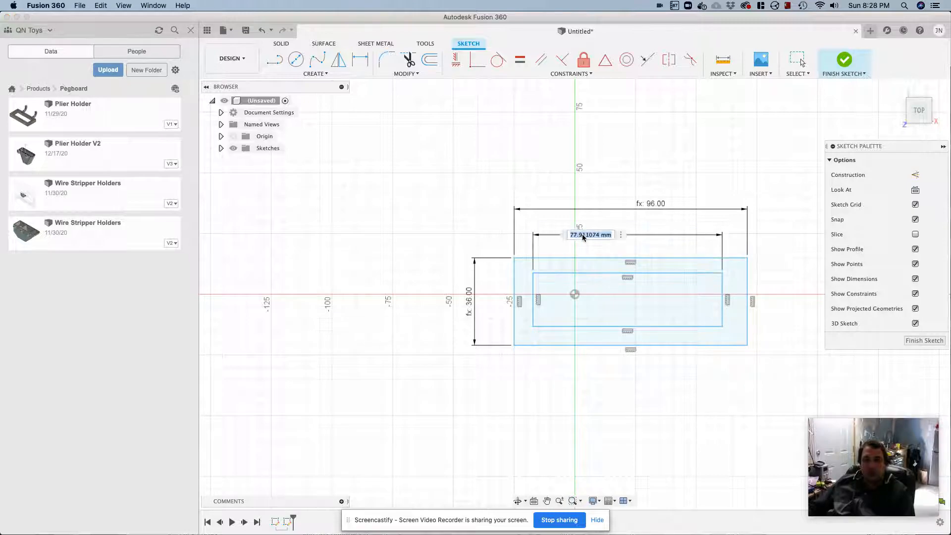
{"action": "type", "text": "width"}
{"action": "key", "text": "Return"}
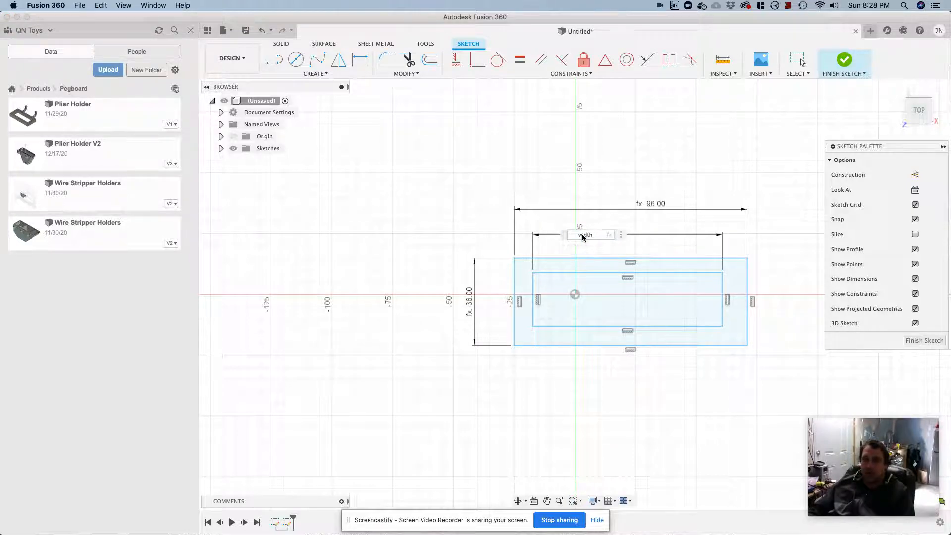
{"action": "key", "text": "Return"}
- Dimension the inner rectangle's vertical side with the depth parameter
{"action": "left_click", "coordinate": [534, 295]}
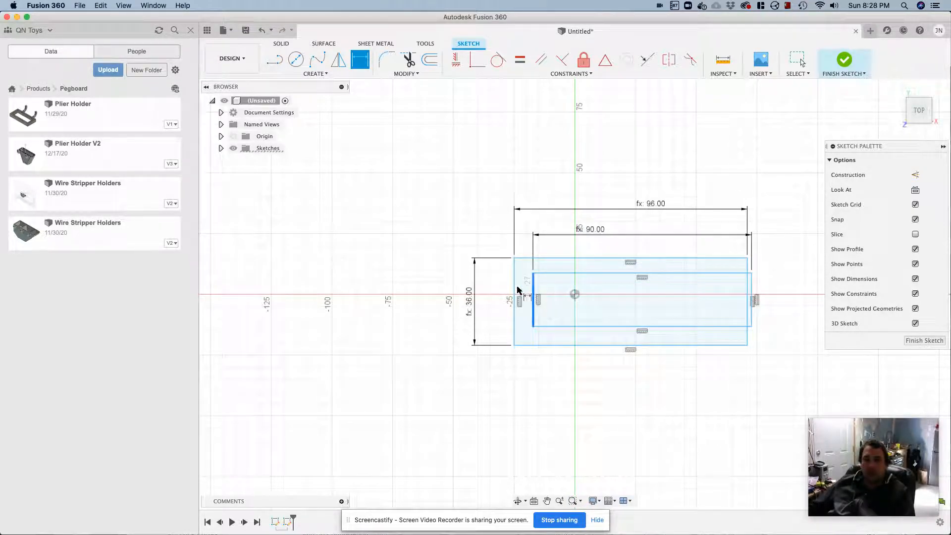
{"action": "left_click", "coordinate": [496, 294]}
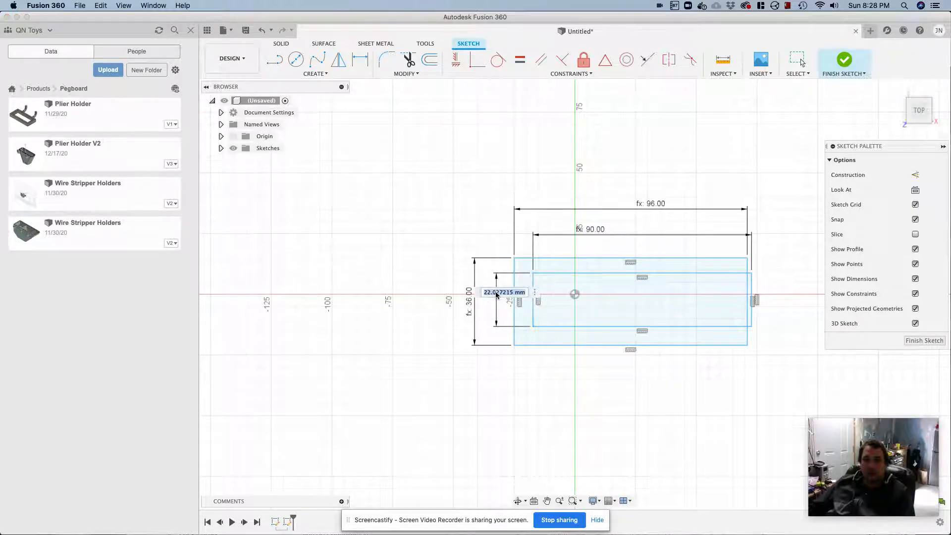
{"action": "type", "text": "depth"}
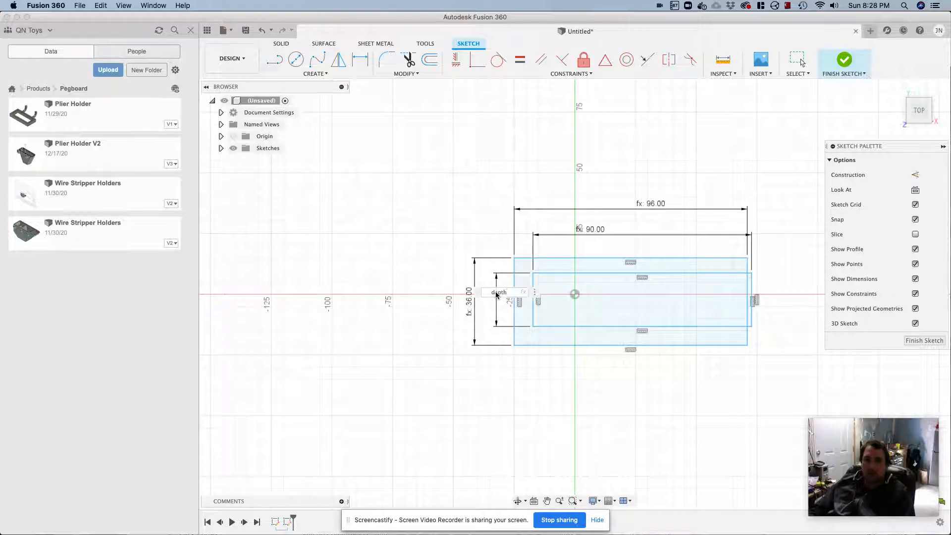
{"action": "key", "text": "Return"}
- Dimension the gap between the upper edges of the two rectangles as shellThickness
{"action": "left_click", "coordinate": [556, 272]}
{"action": "left_click", "coordinate": [557, 258]}
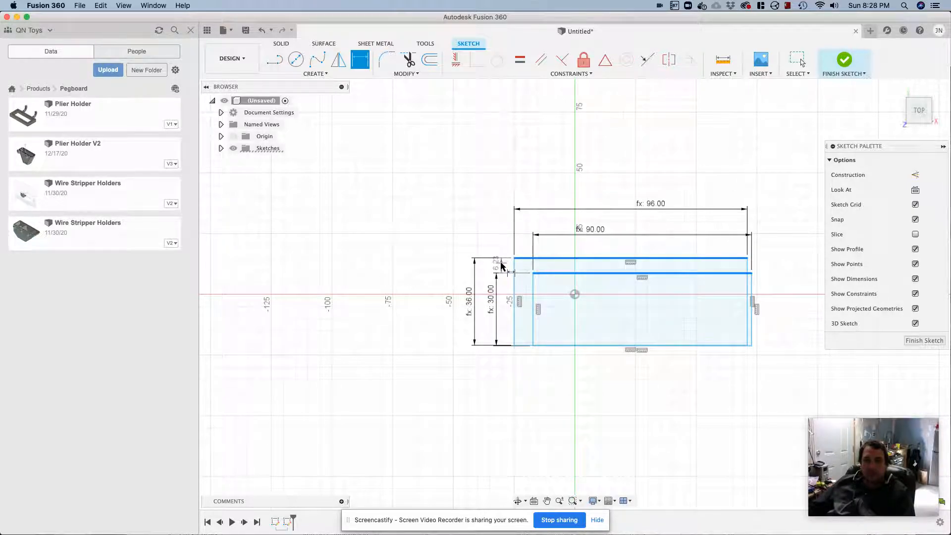
{"action": "left_click", "coordinate": [502, 266]}
{"action": "type", "text": "wallThickness"}
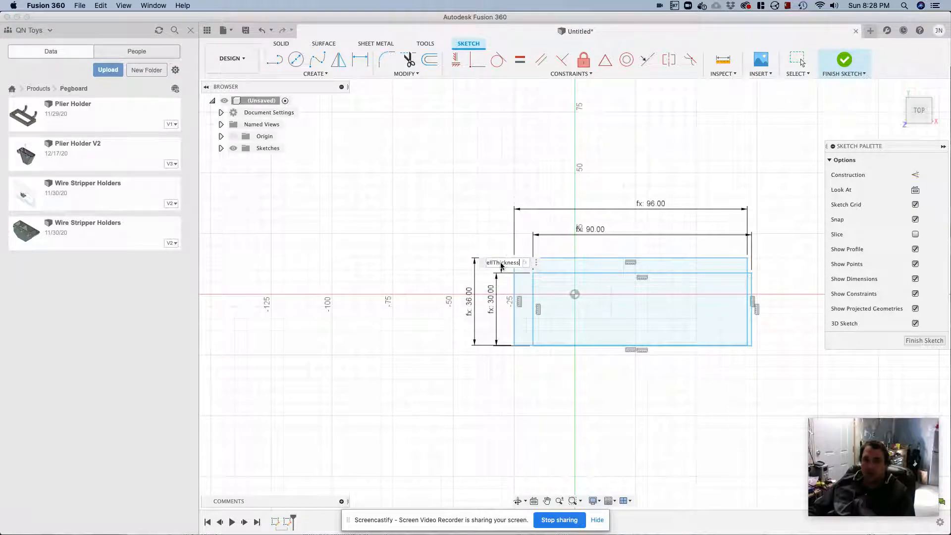
{"action": "key", "text": "Return"}
- Dimension the gap between the left edges of the two rectangles as shellThickness and end dimensioning
{"action": "left_click", "coordinate": [530, 297]}
{"action": "left_click", "coordinate": [516, 297]}
{"action": "left_click", "coordinate": [515, 404]}
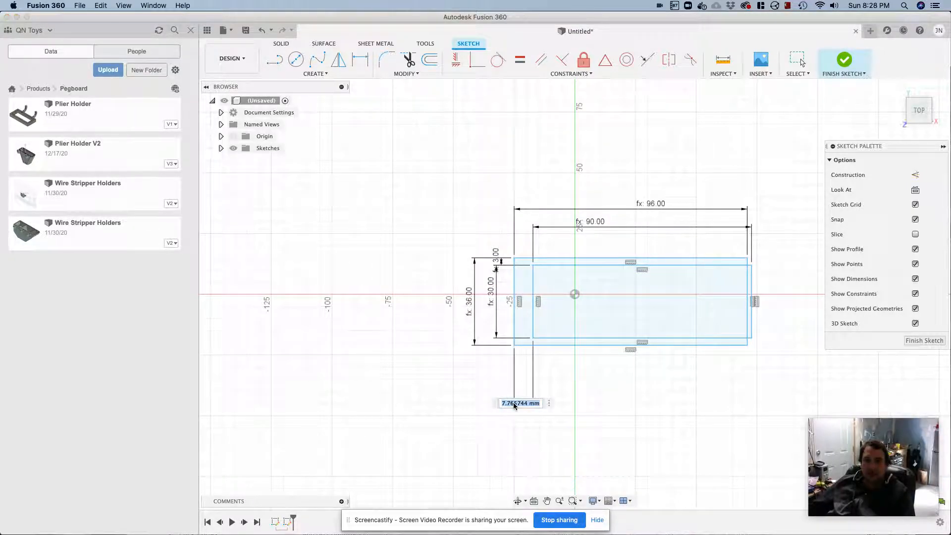
{"action": "type", "text": "wallThickness"}
{"action": "key", "text": "Return"}
{"action": "key", "text": "Return"}
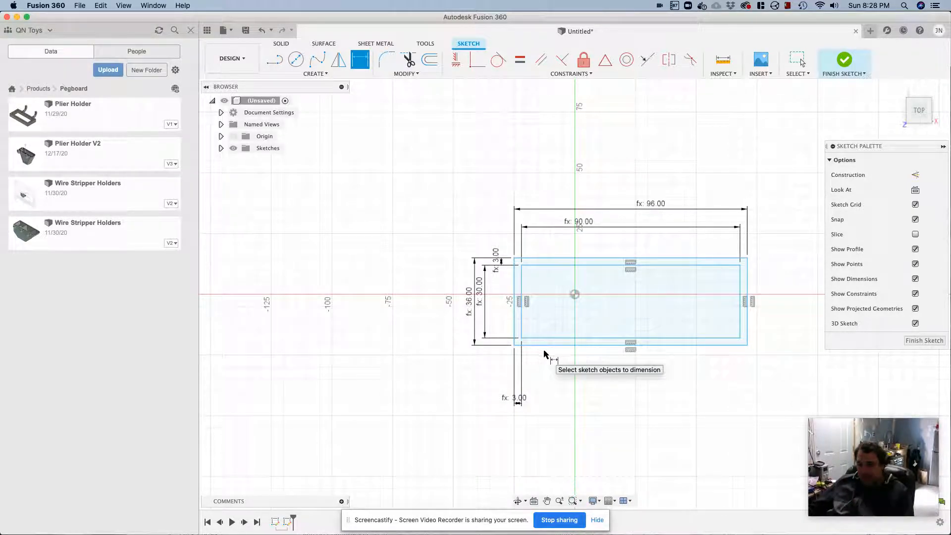
{"action": "key", "text": "Escape"}
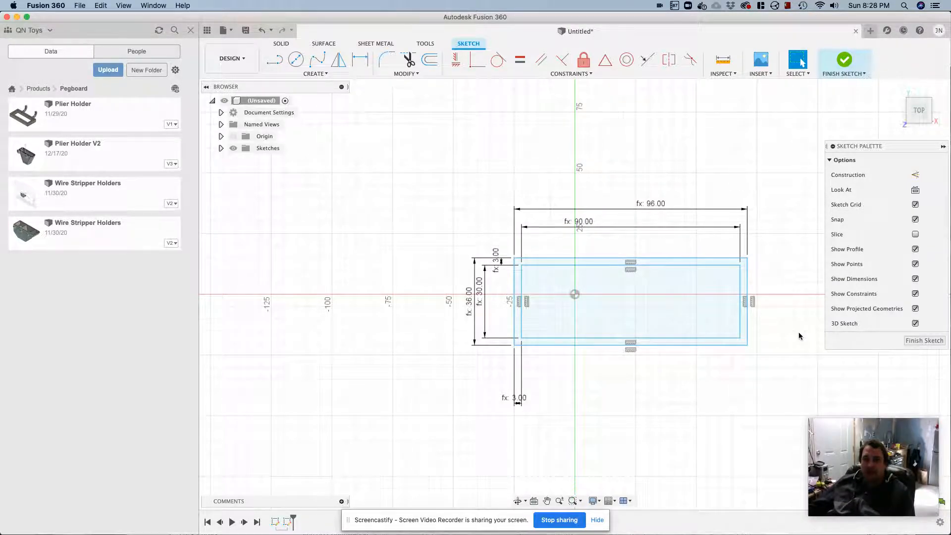
{"action": "left_click_drag", "start_coordinate": [773, 421], "coordinate": [441, 186]}
{"action": "left_click", "coordinate": [596, 269]}
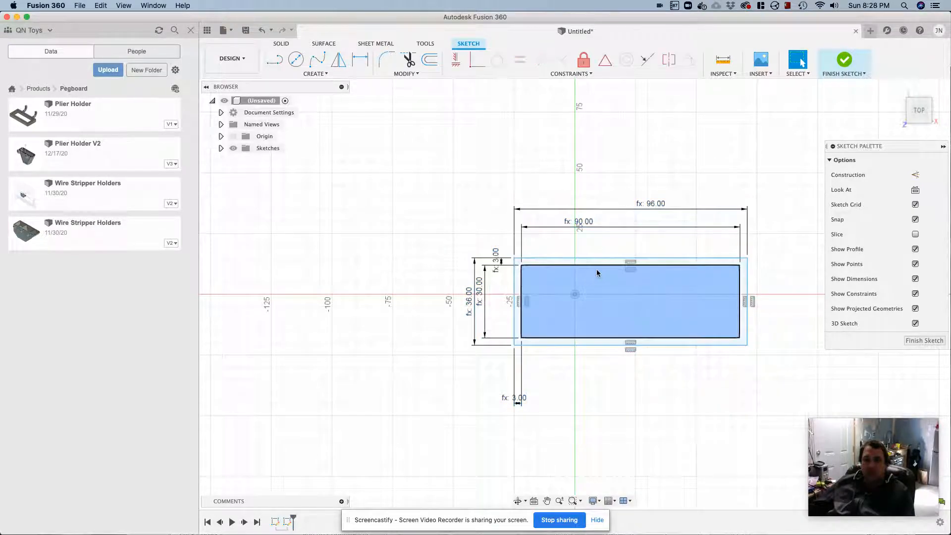
{"action": "left_click", "coordinate": [764, 394]}
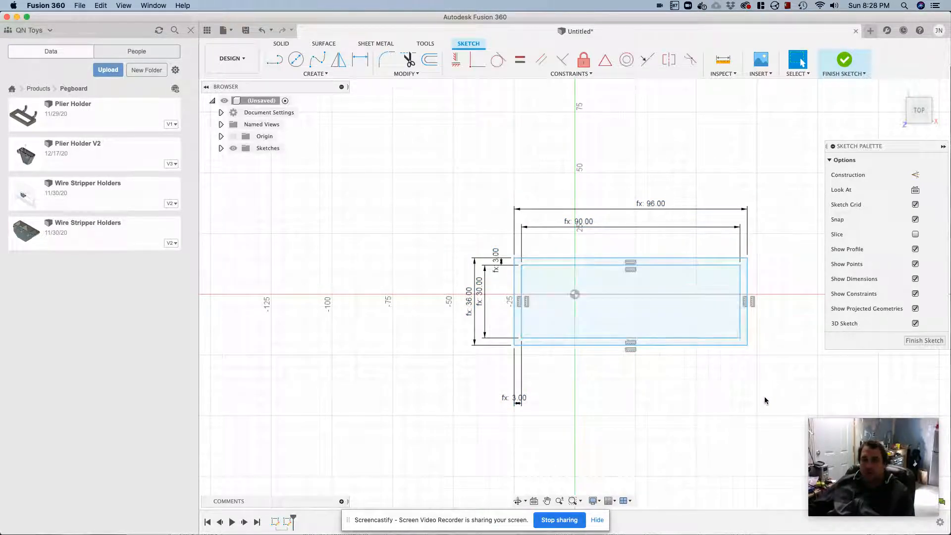
- Move both dimensioned rectangles together by -20 mm along the X axis and finish the sketch
{"action": "left_click_drag", "start_coordinate": [768, 419], "coordinate": [417, 171]}
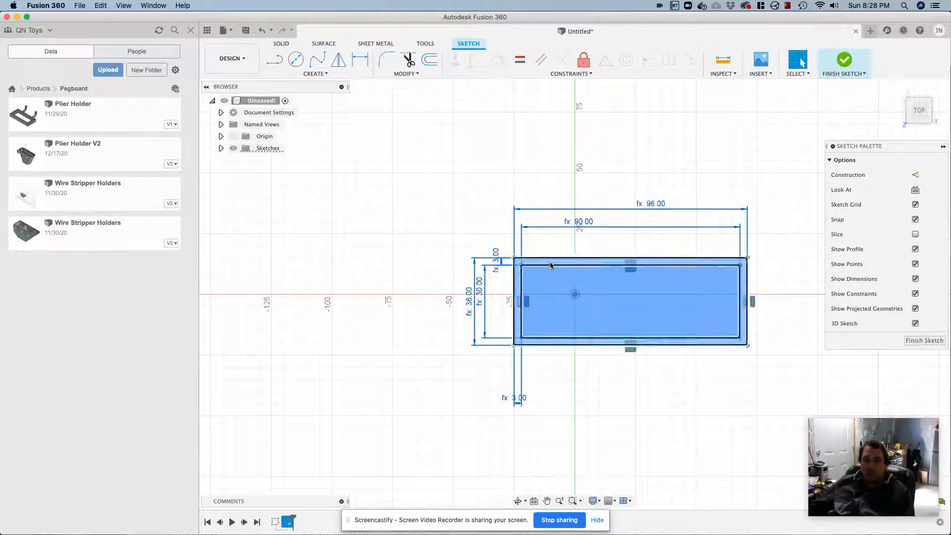
{"action": "right_click", "coordinate": [549, 262]}
{"action": "left_click", "coordinate": [531, 275]}
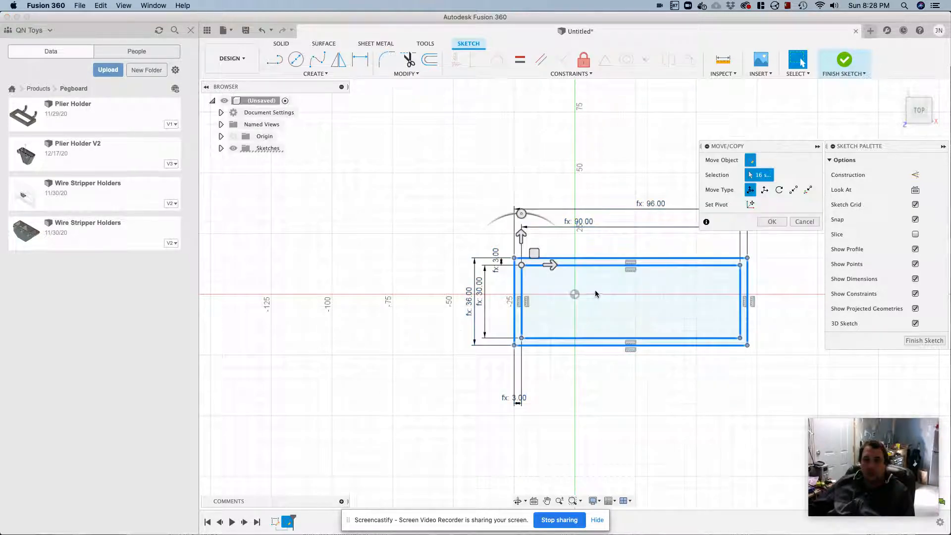
{"action": "left_click_drag", "start_coordinate": [552, 265], "coordinate": [498, 268]}
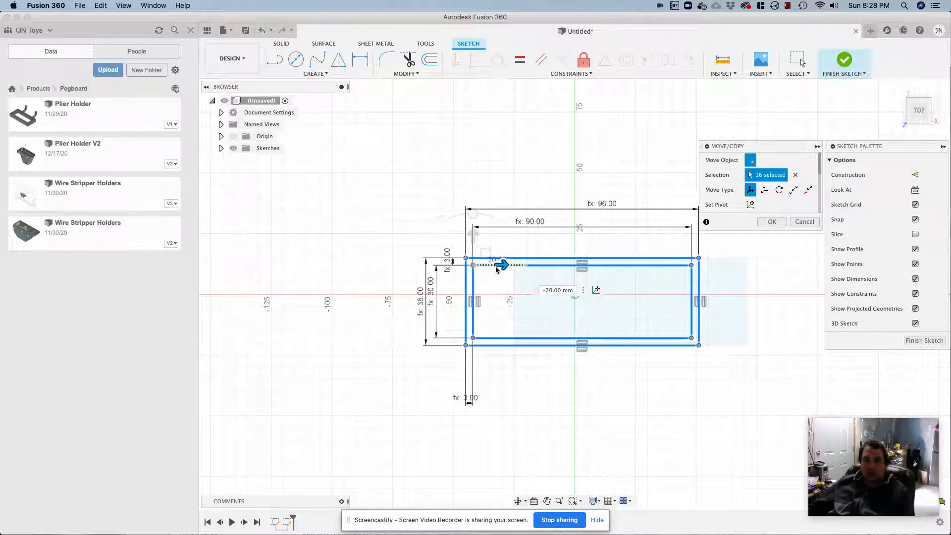
{"action": "left_click", "coordinate": [771, 222]}
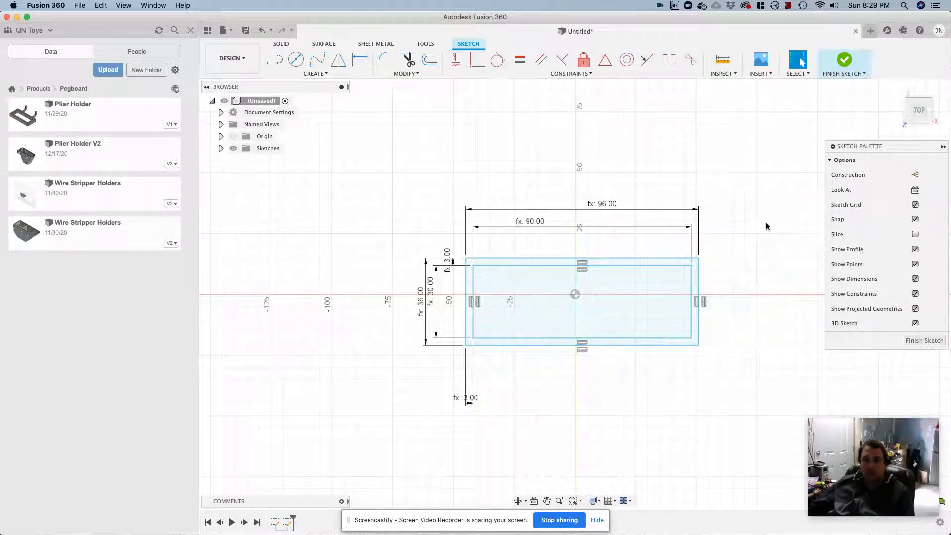
{"action": "left_click", "coordinate": [914, 342]}
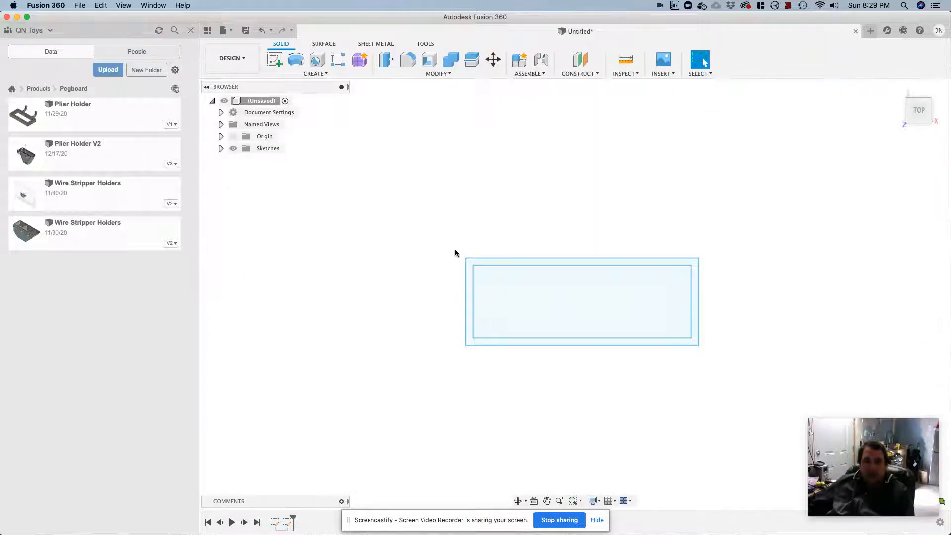
- Create an internal standard component named Phone Holder under the root of the design and keep it activated
{"action": "double_click", "coordinate": [244, 101]}
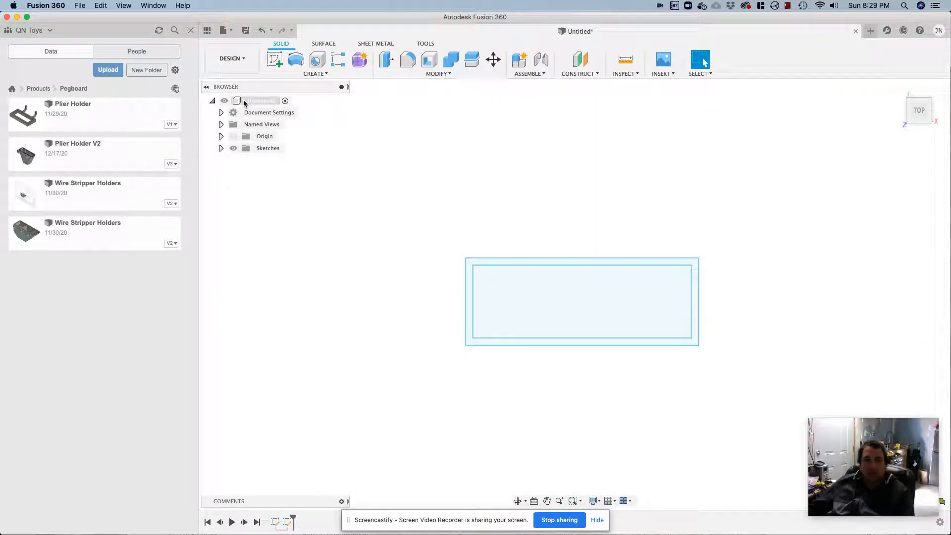
{"action": "right_click", "coordinate": [245, 102]}
{"action": "left_click", "coordinate": [264, 109]}
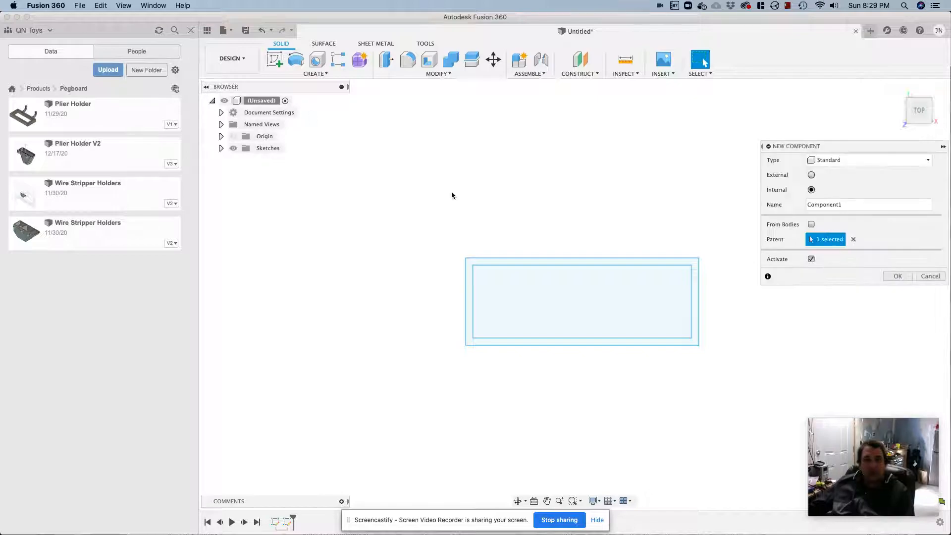
{"action": "left_click_drag", "start_coordinate": [866, 204], "coordinate": [770, 204]}
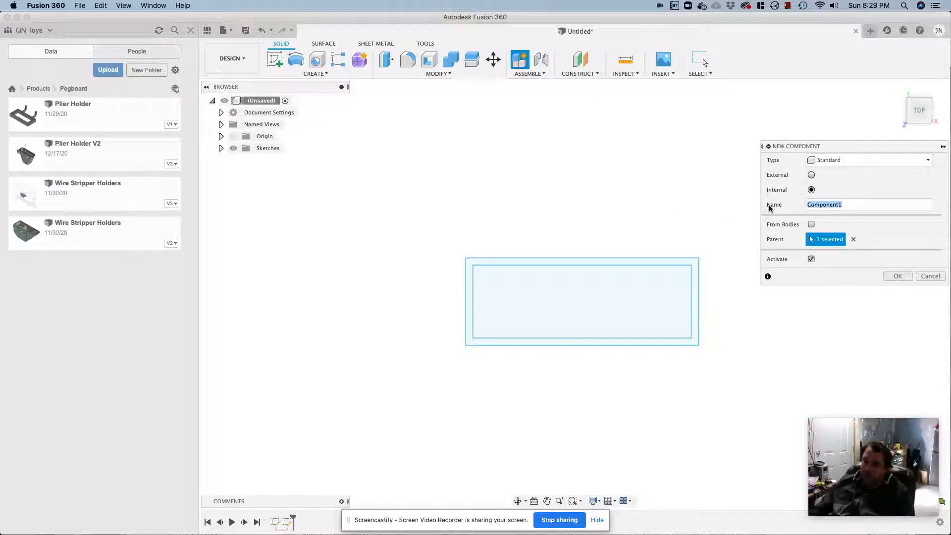
{"action": "type", "text": "Phone Holder"}
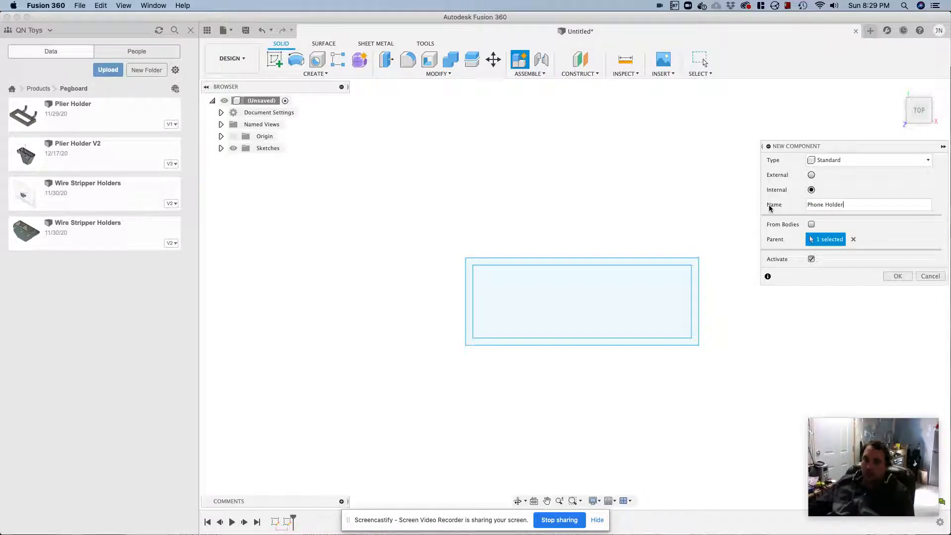
{"action": "left_click", "coordinate": [897, 276]}
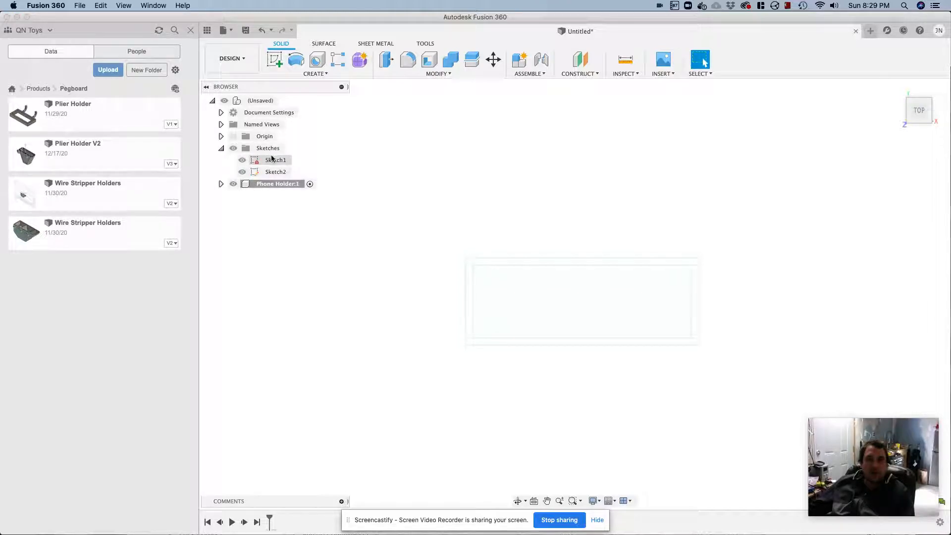
- Move Sketch2 from the root sketches into the Phone Holder component and reveal it there
{"action": "left_click", "coordinate": [271, 172]}
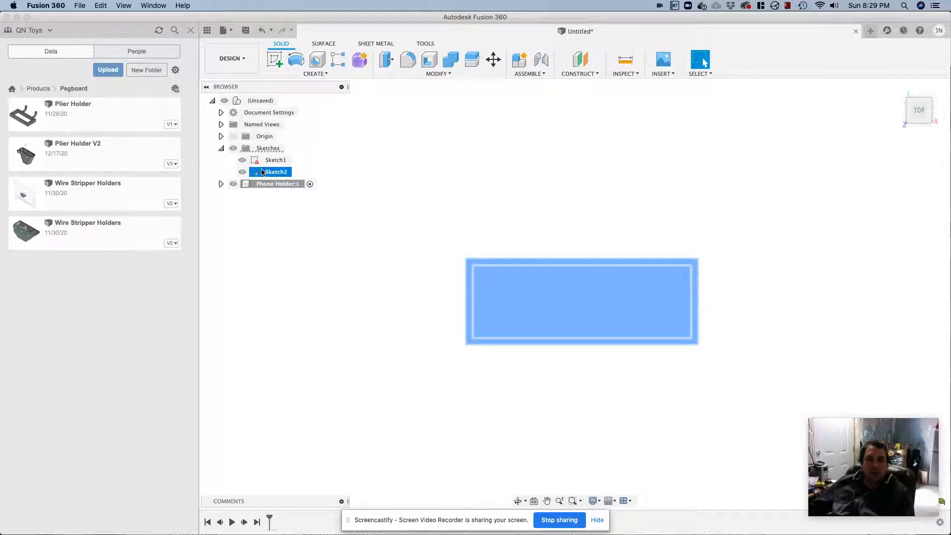
{"action": "left_click_drag", "start_coordinate": [271, 183], "coordinate": [267, 187]}
{"action": "left_click", "coordinate": [221, 172]}
{"action": "left_click", "coordinate": [229, 195]}
{"action": "left_click", "coordinate": [268, 208]}
{"action": "left_click", "coordinate": [346, 223]}
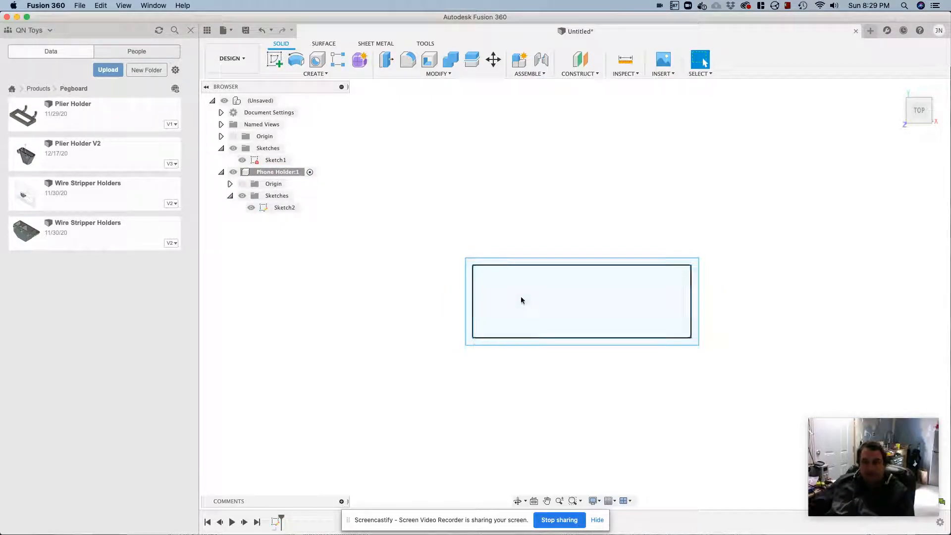
- Extrude the ring profile between the two rectangles as a new body with the height parameter as distance
{"action": "key", "text": "e"}
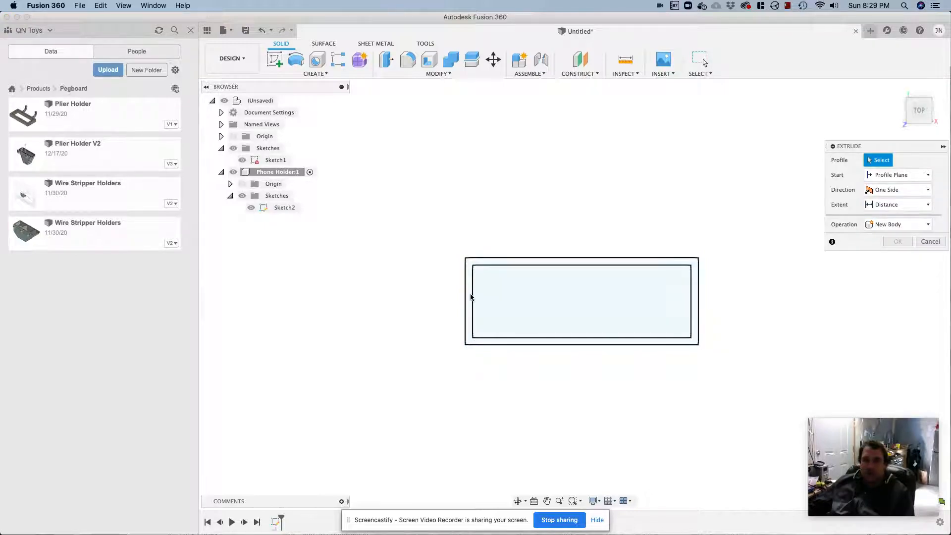
{"action": "left_click", "coordinate": [469, 297]}
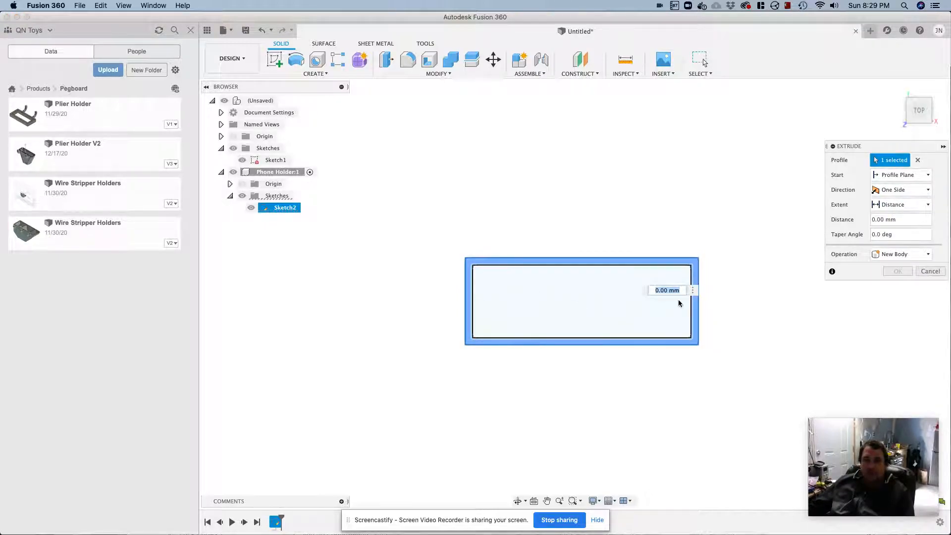
{"action": "type", "text": "height"}
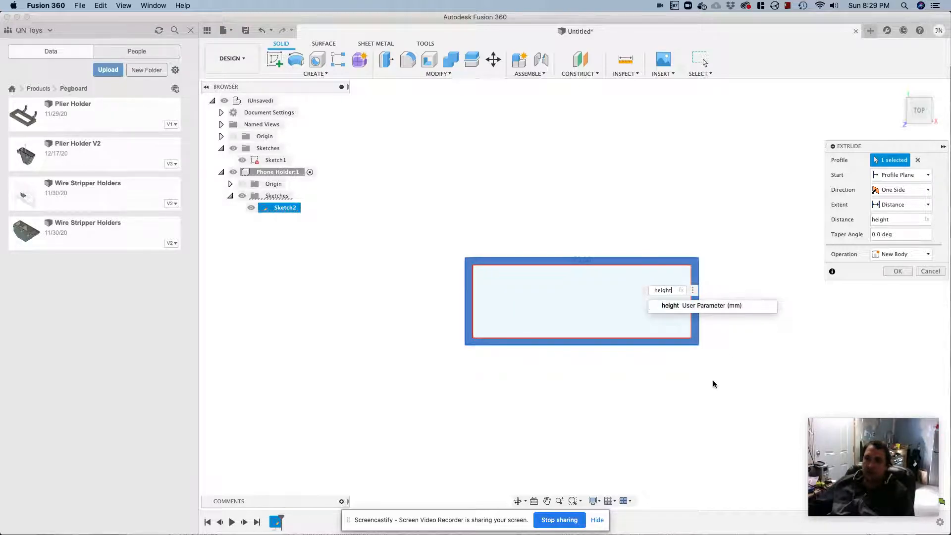
{"action": "key", "text": "Return"}
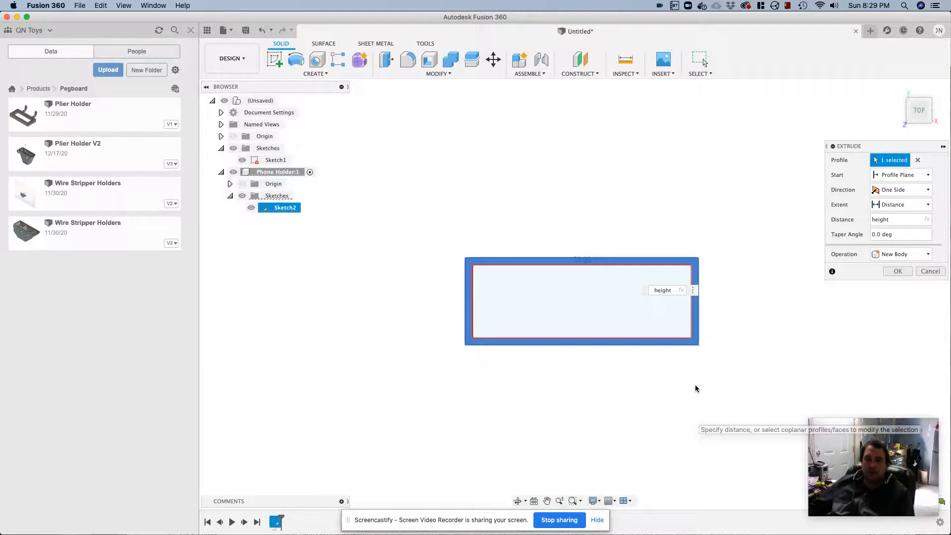
{"action": "left_click", "coordinate": [897, 271]}
- Show Sketch2 again and extrude both of its profiles to close the underside of the walls with a floor
{"action": "mouse_move", "coordinate": [739, 319]}
{"action": "middle_mouse_down", "text": "shift"}
{"action": "mouse_move", "coordinate": [737, 297]}
{"action": "mouse_move", "coordinate": [745, 307]}
{"action": "middle_mouse_up", "text": "shift"}
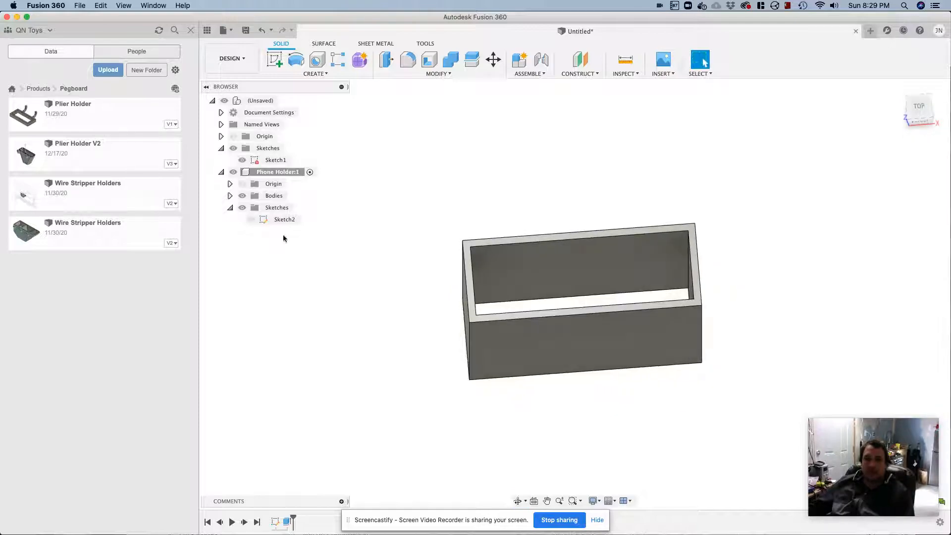
{"action": "key", "text": "e"}
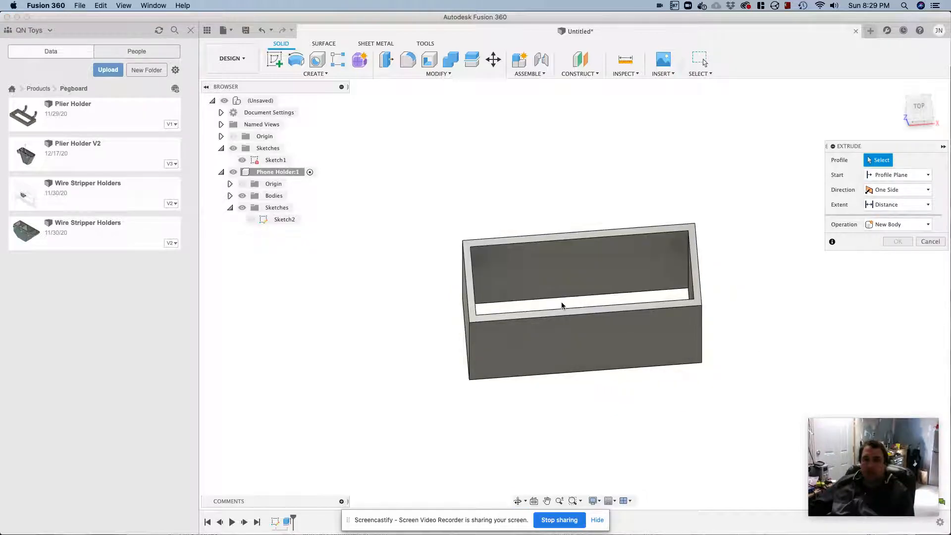
{"action": "left_click", "coordinate": [251, 219]}
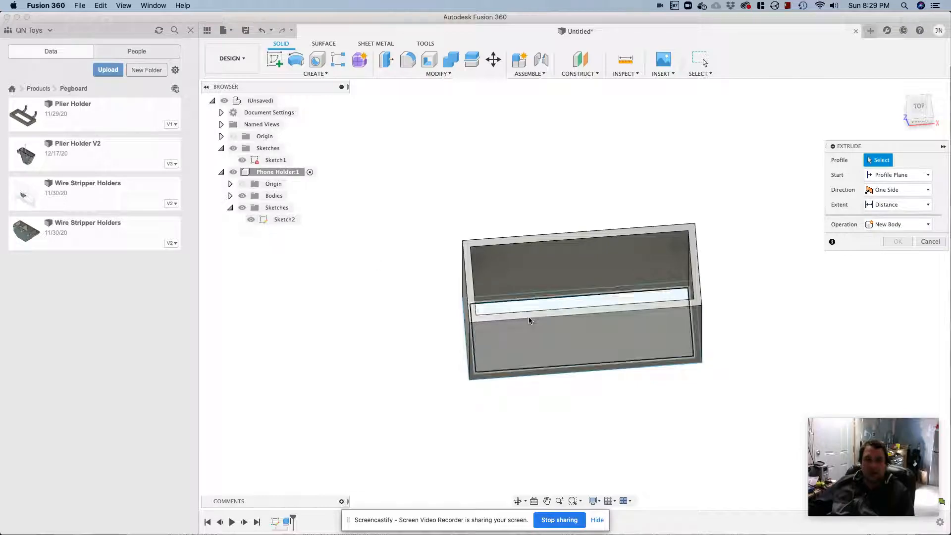
{"action": "middle_click_drag", "start_coordinate": [599, 414], "coordinate": [497, 297], "text": "shift"}
{"action": "left_click", "coordinate": [494, 304]}
{"action": "left_click", "coordinate": [494, 304]}
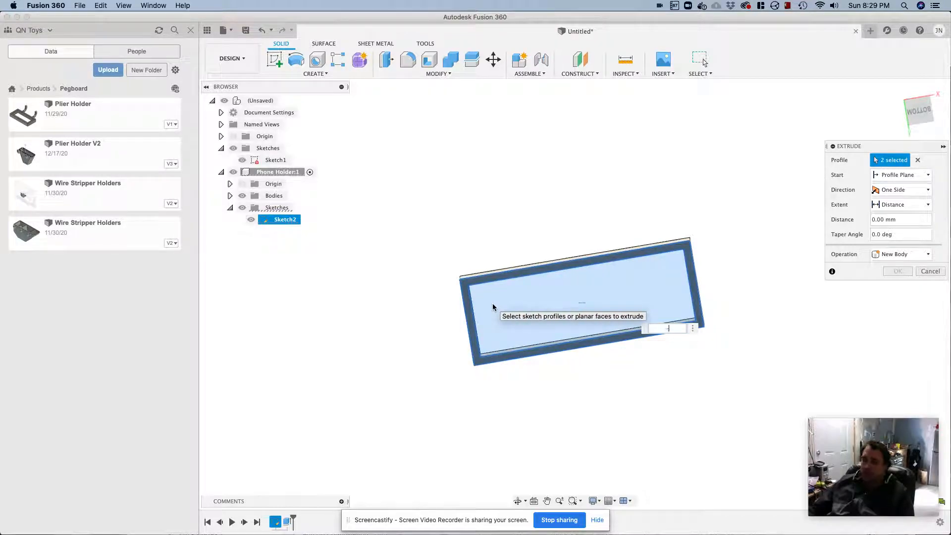
{"action": "key", "text": "Escape"}
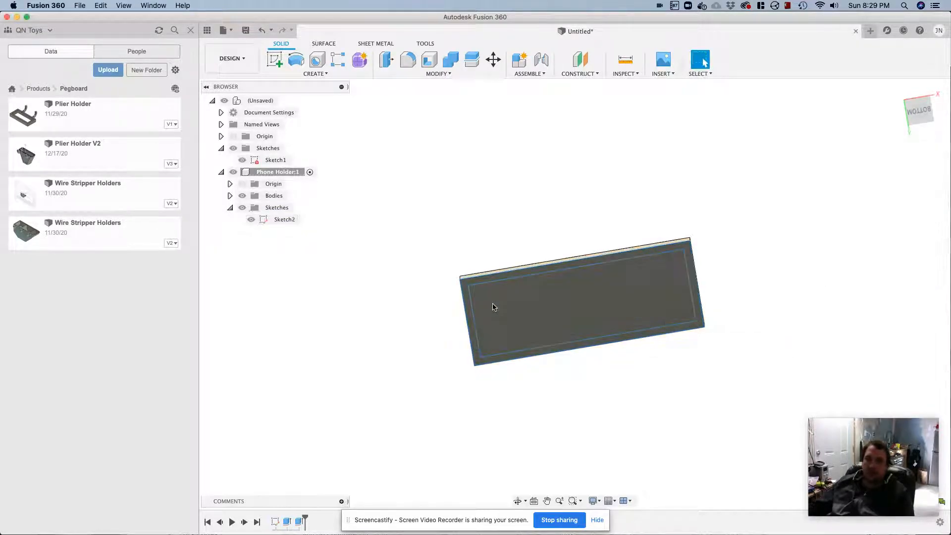
- Start a constant-radius fillet and select the four outer vertical edges of the holder
{"action": "middle_click_drag", "start_coordinate": [741, 218], "coordinate": [742, 385], "text": "shift"}
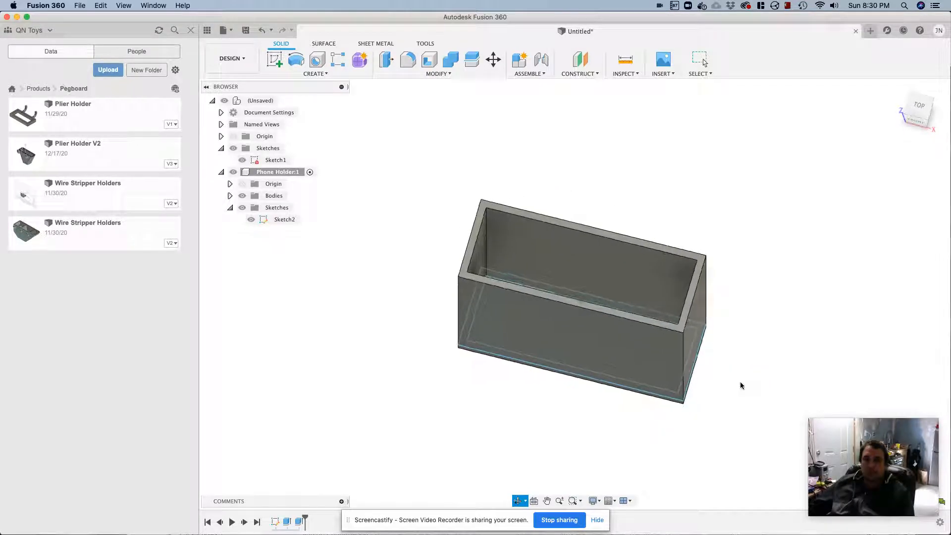
{"action": "left_click", "coordinate": [405, 58]}
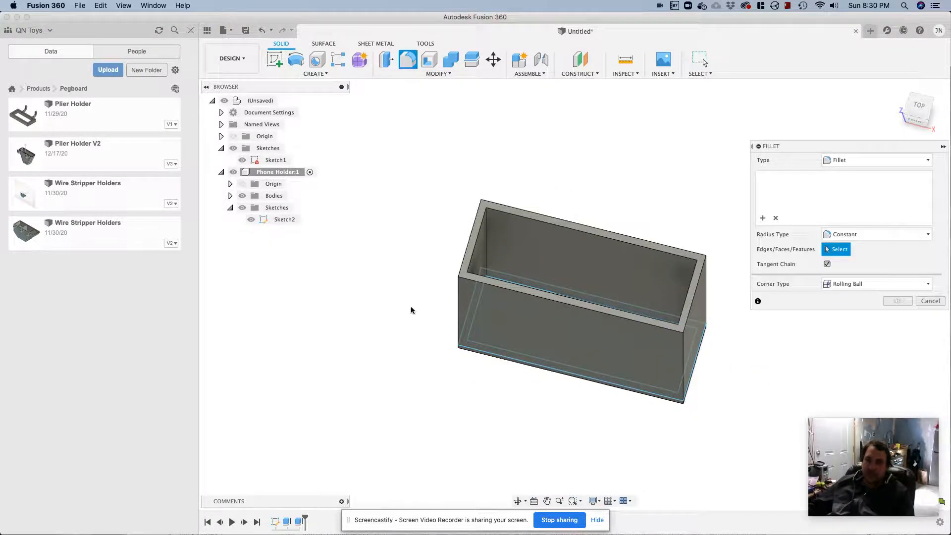
{"action": "middle_click_drag", "start_coordinate": [414, 308], "coordinate": [504, 282], "text": "shift"}
{"action": "left_click", "coordinate": [541, 328]}
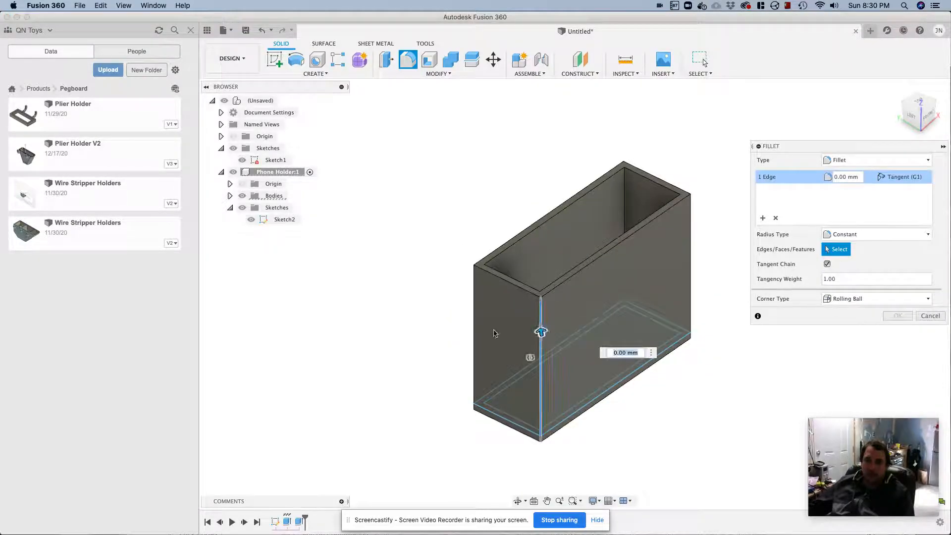
{"action": "left_click", "coordinate": [475, 330]}
{"action": "middle_click_drag", "start_coordinate": [686, 361], "coordinate": [659, 349], "text": "shift"}
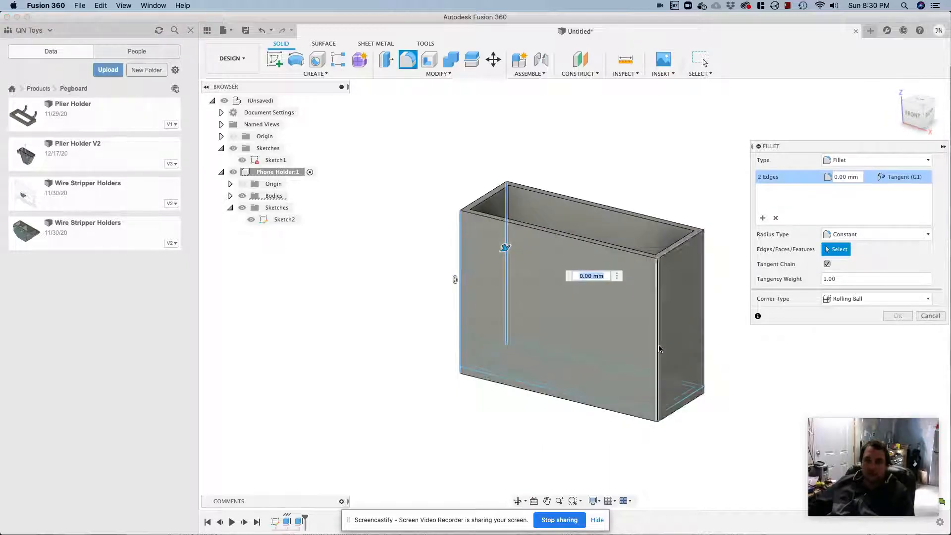
{"action": "left_click", "coordinate": [660, 349]}
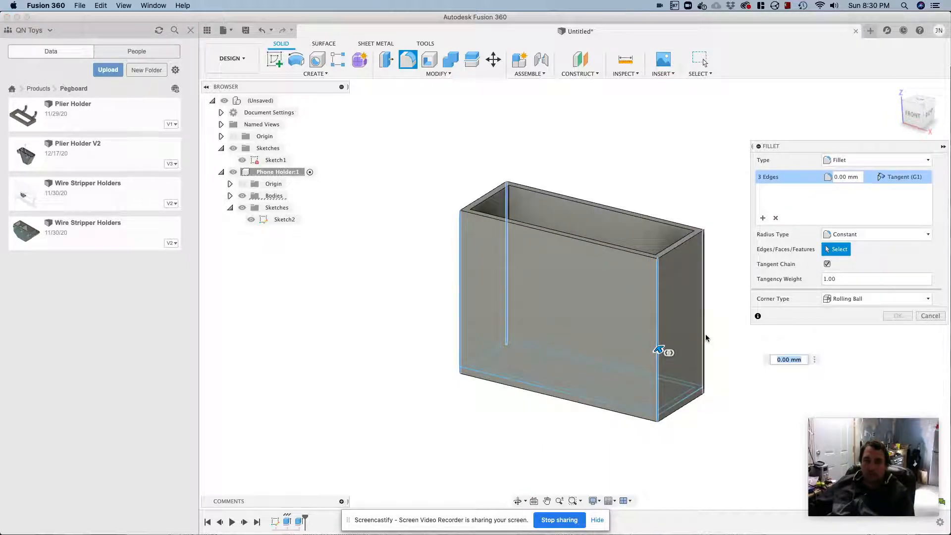
{"action": "middle_click_drag", "start_coordinate": [708, 388], "coordinate": [711, 385], "text": "shift"}
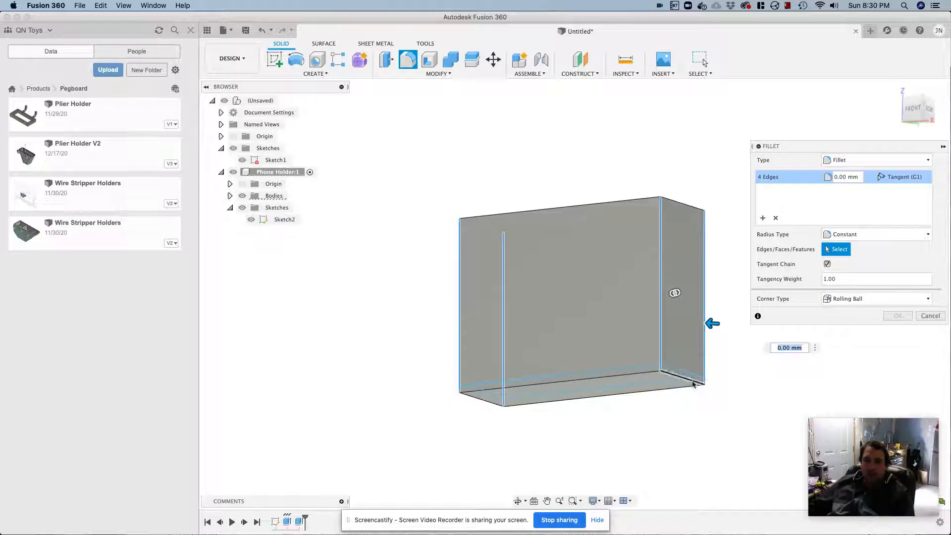
- Add the four outer bottom edges of the holder to the fillet selection
{"action": "left_click", "coordinate": [693, 384]}
{"action": "left_click", "coordinate": [617, 393]}
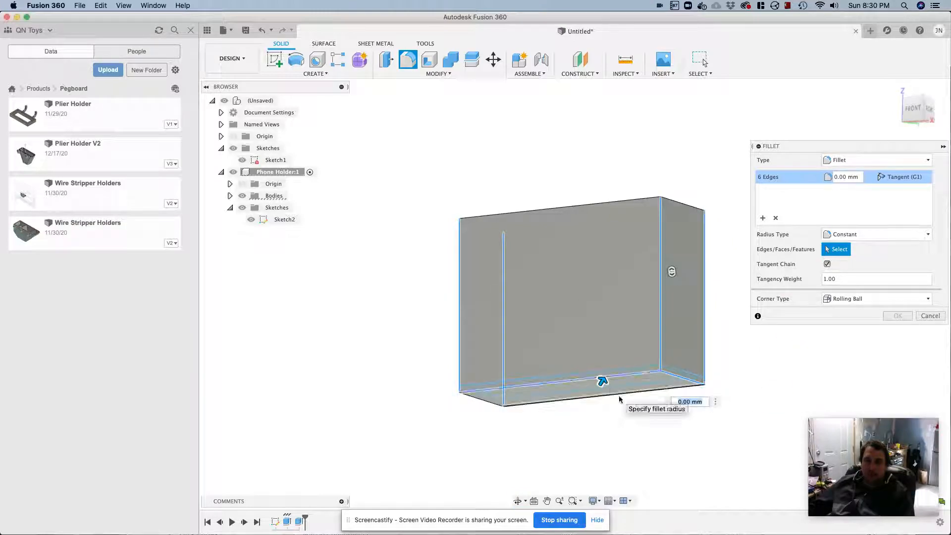
{"action": "left_click", "coordinate": [619, 399]}
{"action": "left_click", "coordinate": [483, 402]}
- Add the four outer edges of the holder's top rim to the fillet selection
{"action": "middle_click_drag", "start_coordinate": [718, 315], "coordinate": [734, 413], "text": "shift"}
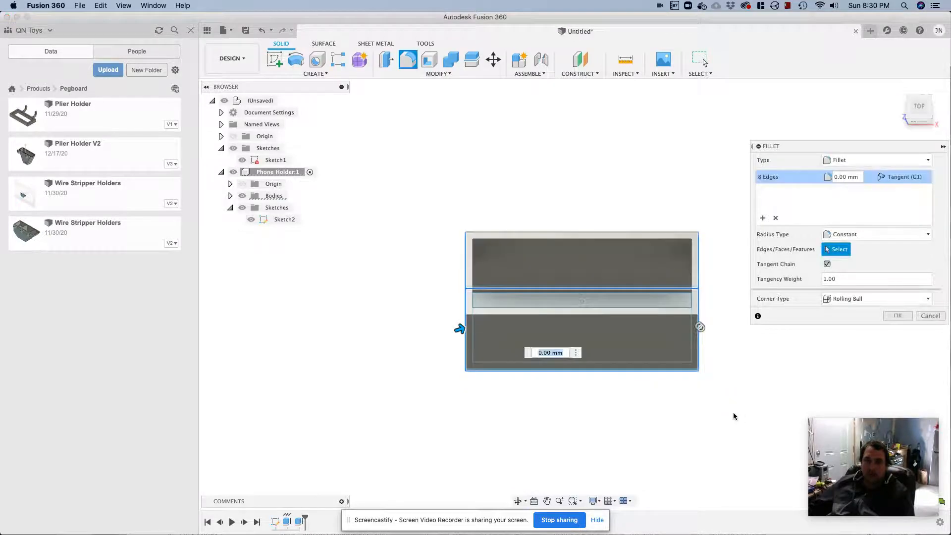
{"action": "left_click", "coordinate": [601, 316]}
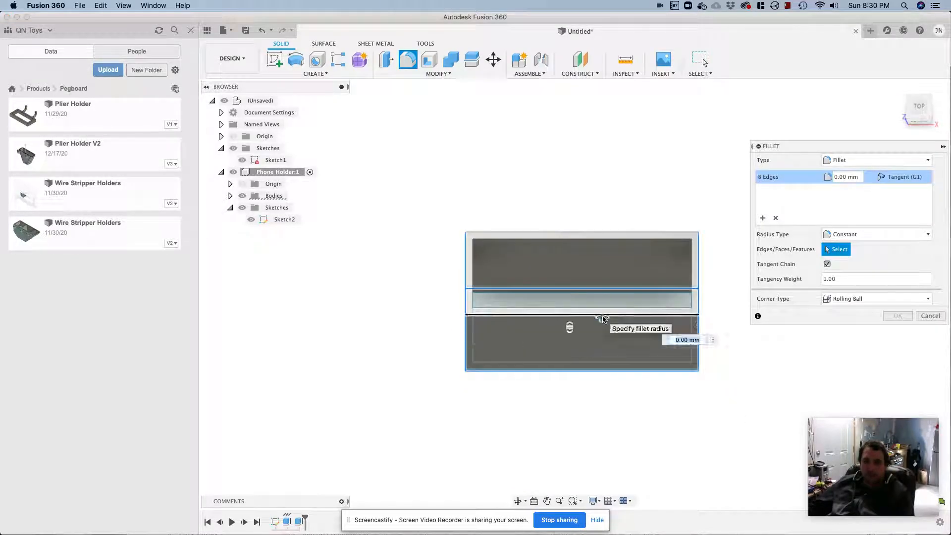
{"action": "left_click", "coordinate": [699, 276]}
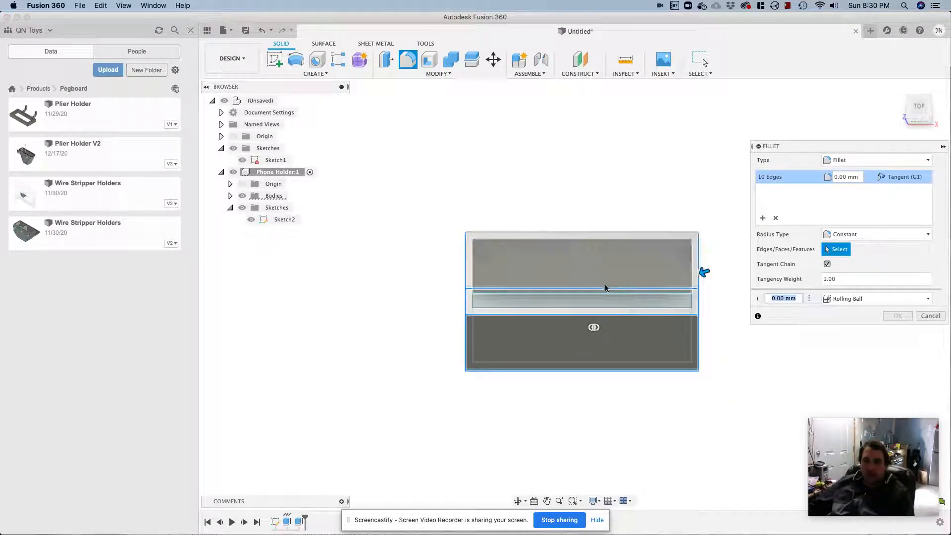
{"action": "left_click", "coordinate": [465, 279]}
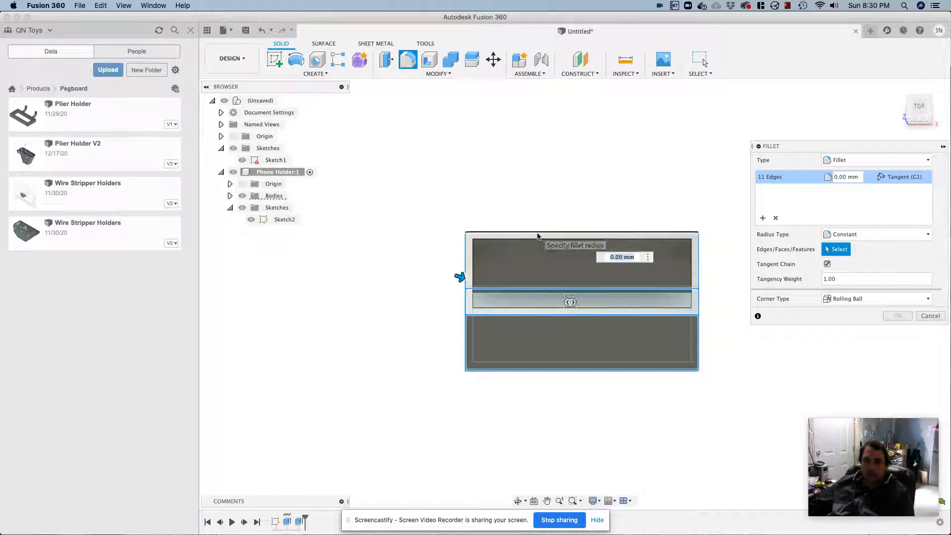
- Add the inner vertical corner edges of the holder's cavity to the fillet selection
{"action": "middle_click_drag", "start_coordinate": [376, 345], "coordinate": [351, 337], "text": "shift"}
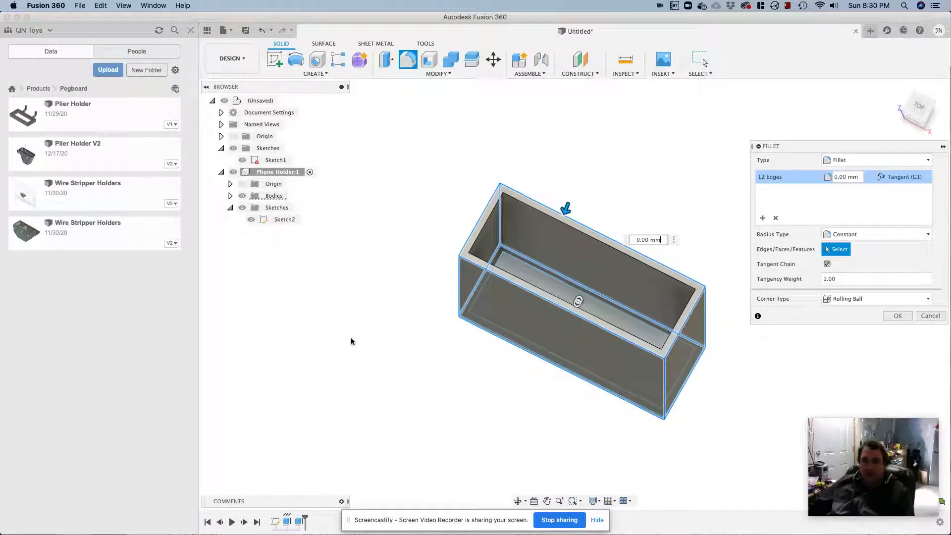
{"action": "left_click", "coordinate": [502, 213]}
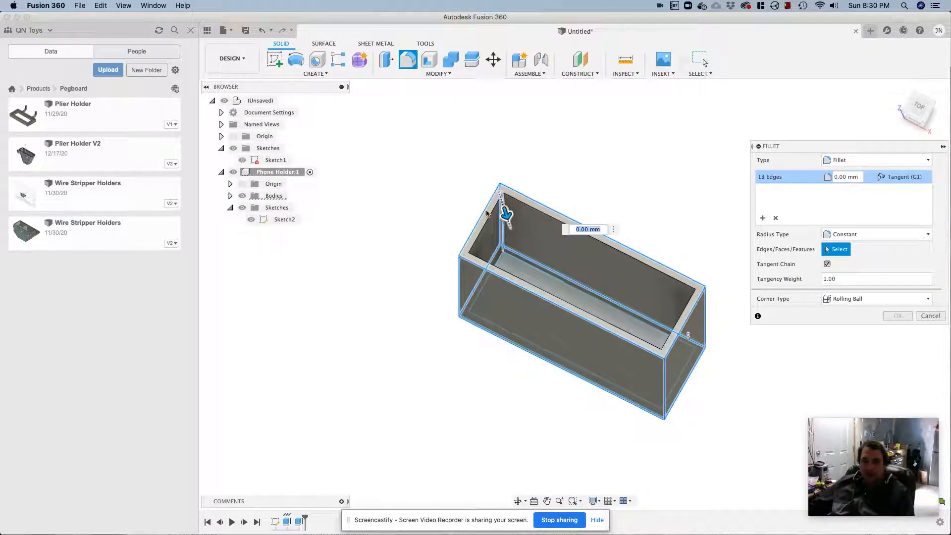
{"action": "middle_click_drag", "start_coordinate": [400, 222], "coordinate": [409, 172], "text": "shift"}
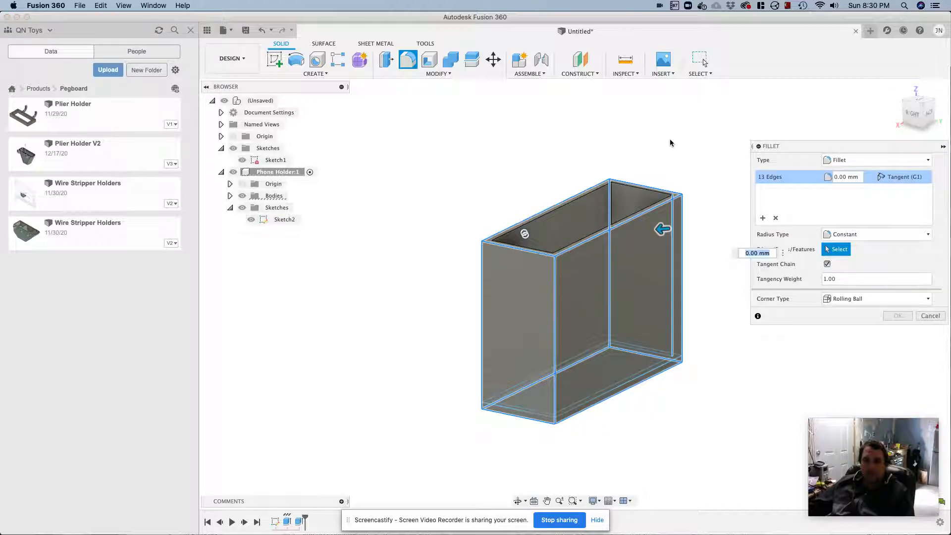
{"action": "middle_click_drag", "start_coordinate": [652, 147], "coordinate": [589, 155], "text": "shift"}
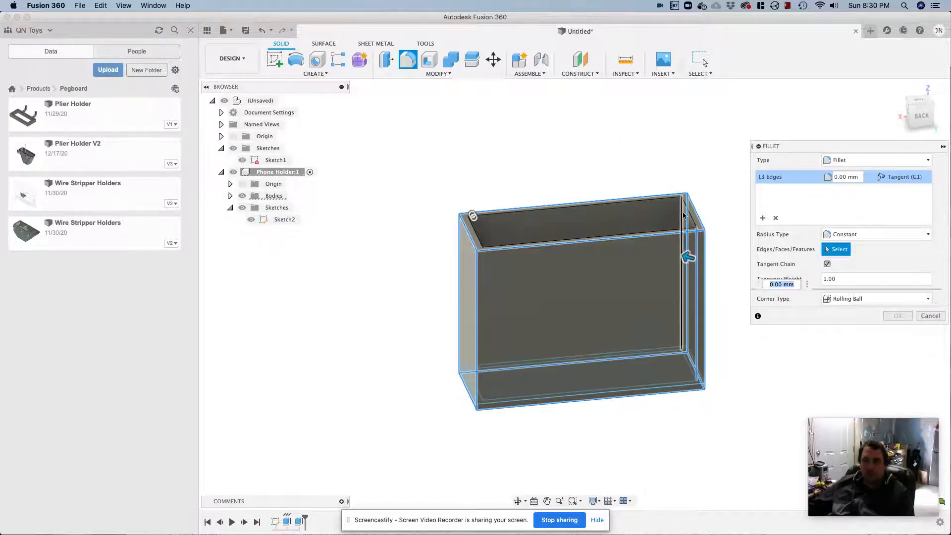
{"action": "left_click", "coordinate": [683, 213]}
{"action": "middle_click_drag", "start_coordinate": [559, 156], "coordinate": [463, 161], "text": "shift"}
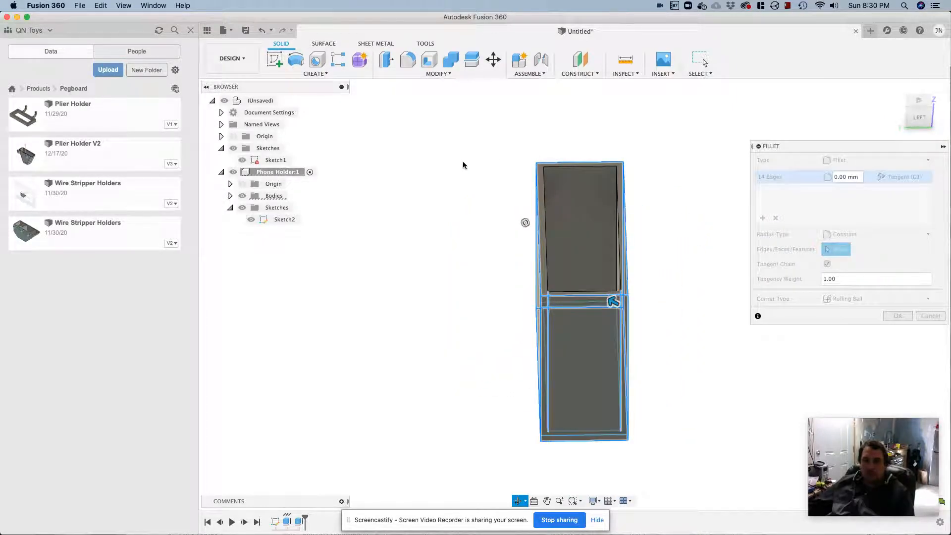
{"action": "left_click", "coordinate": [614, 264]}
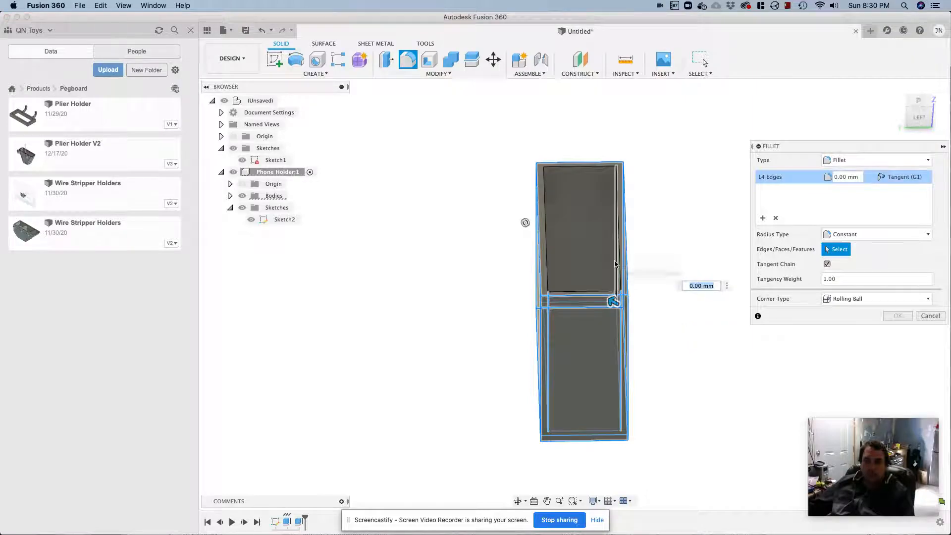
{"action": "left_click", "coordinate": [548, 250]}
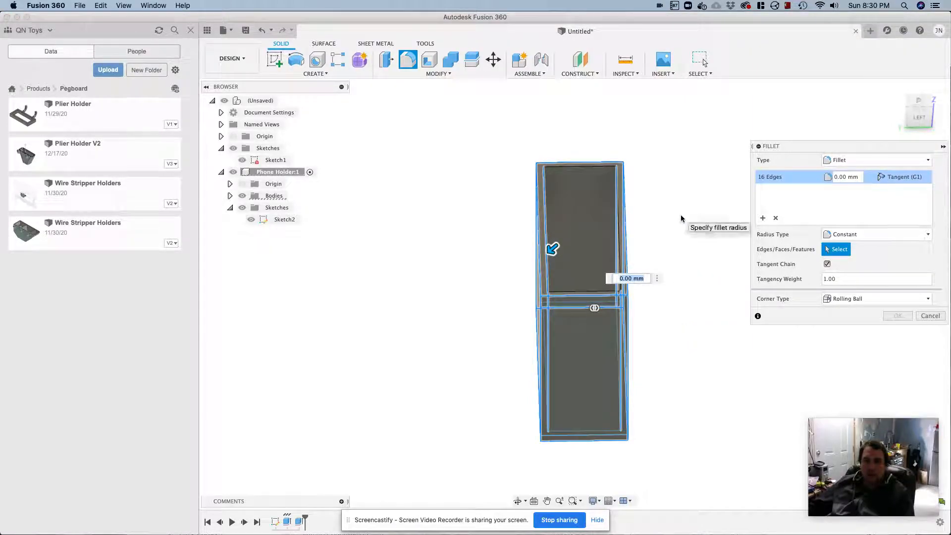
{"action": "middle_click_drag", "start_coordinate": [682, 226], "coordinate": [634, 213], "text": "shift"}
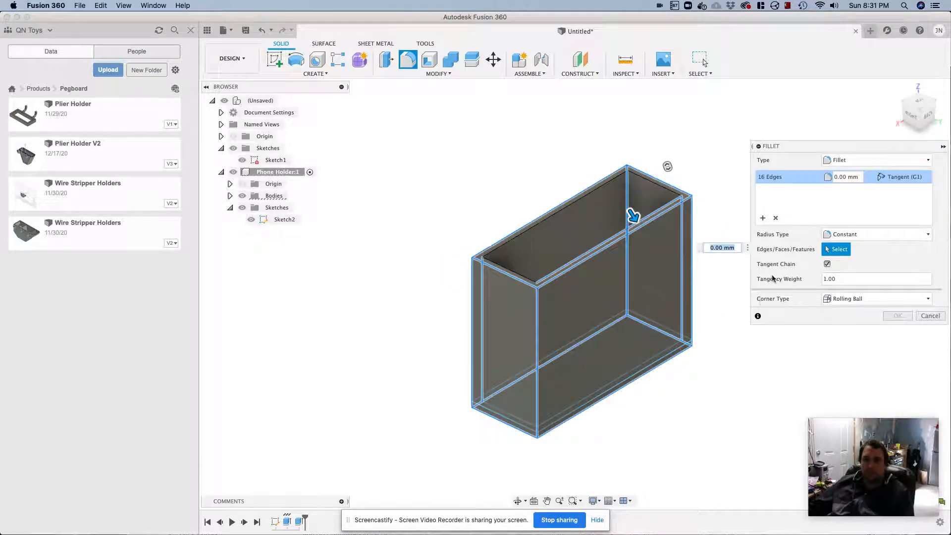
- Add the remaining inner edges of the holder's top rim to the fillet selection
{"action": "middle_click_drag", "start_coordinate": [750, 270], "coordinate": [715, 287], "text": "shift"}
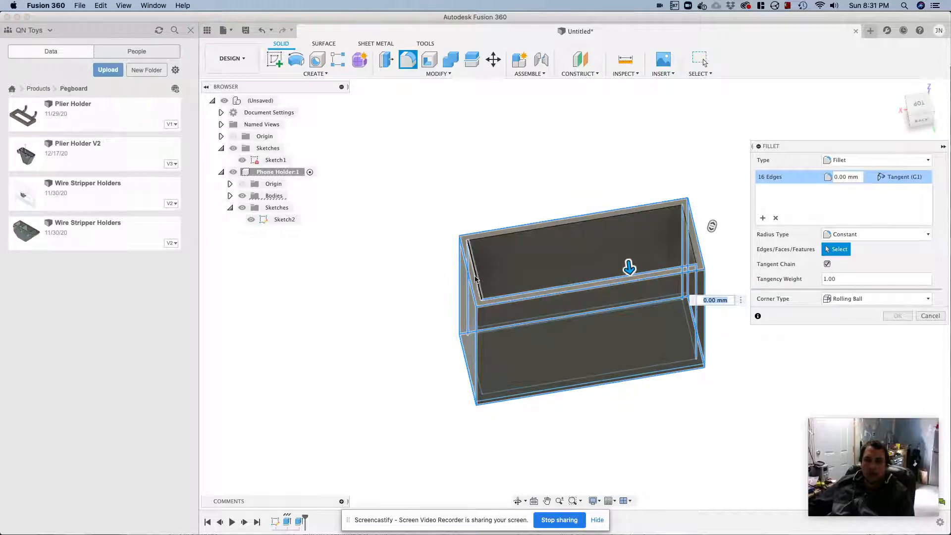
{"action": "left_click", "coordinate": [514, 240]}
{"action": "left_click", "coordinate": [514, 237]}
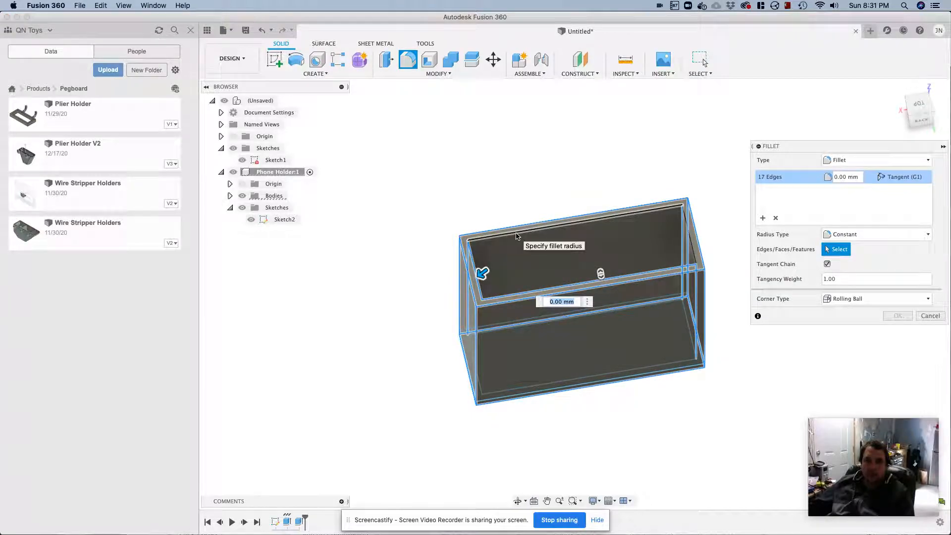
{"action": "left_click", "coordinate": [693, 260]}
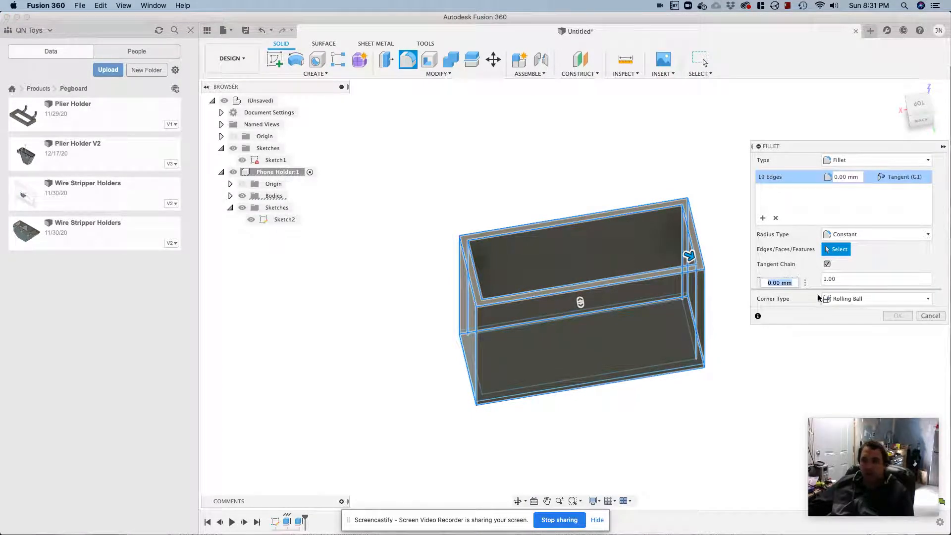
- Set the fillet radius to shellThickness * 0.3 and apply the fillet to the selected edges
{"action": "type", "text": "thickness"}
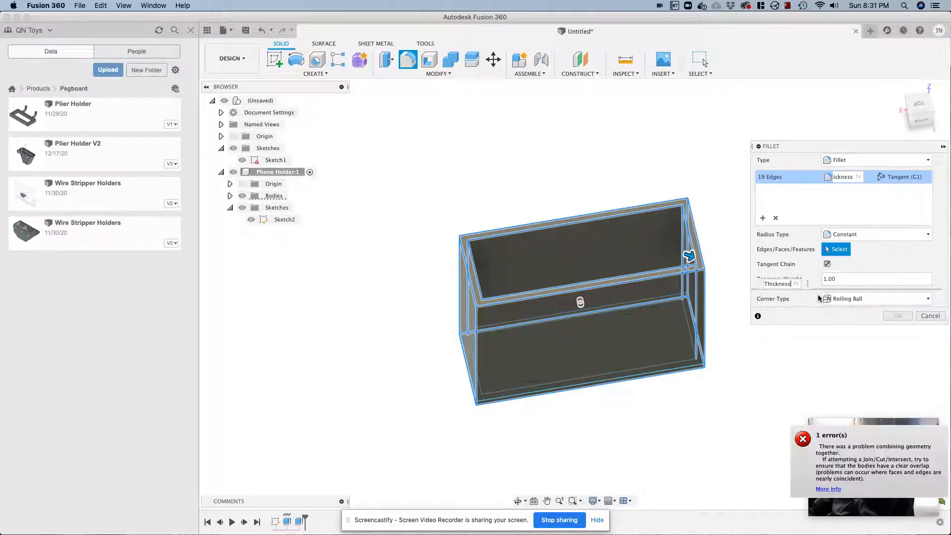
{"action": "type", "text": "*0."}
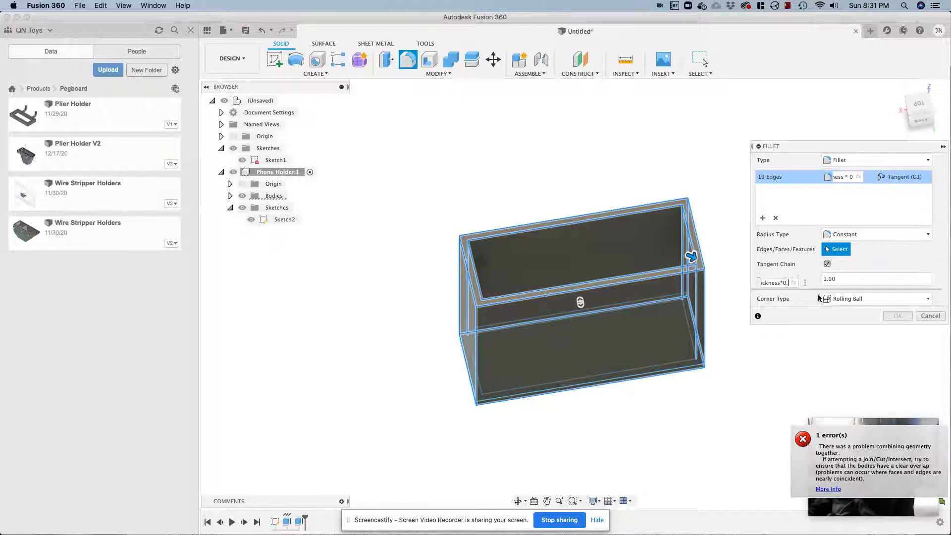
{"action": "type", "text": "3"}
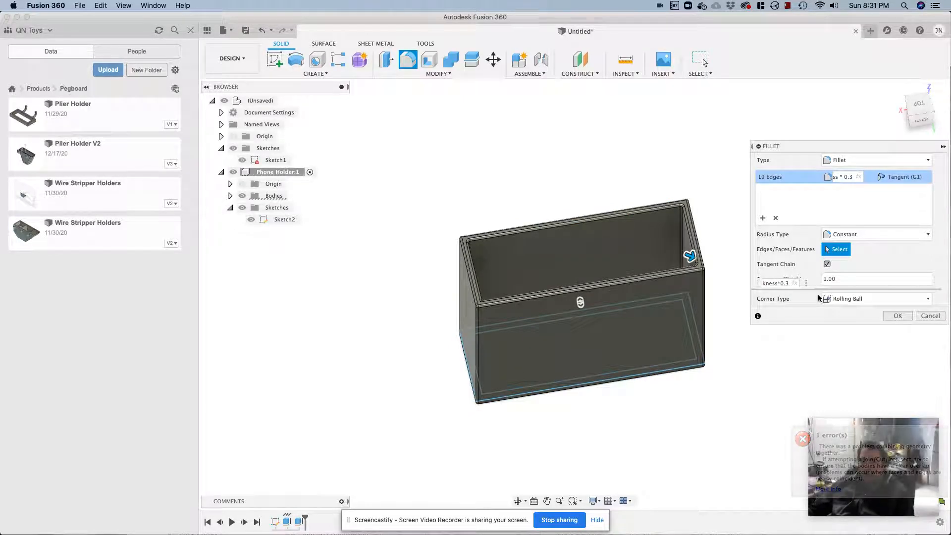
{"action": "mouse_move", "coordinate": [451, 379]}
{"action": "middle_mouse_down", "text": "shift"}
{"action": "mouse_move", "coordinate": [556, 389]}
{"action": "mouse_move", "coordinate": [516, 382]}
{"action": "mouse_move", "coordinate": [450, 391]}
{"action": "mouse_move", "coordinate": [439, 406]}
{"action": "mouse_move", "coordinate": [472, 393]}
{"action": "mouse_move", "coordinate": [463, 391]}
{"action": "middle_mouse_up", "text": "shift"}
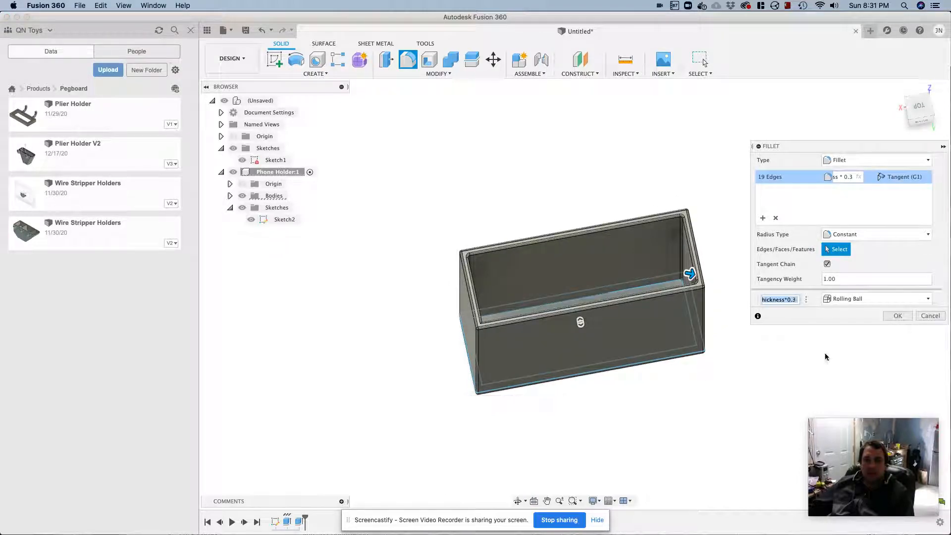
{"action": "left_click", "coordinate": [897, 316]}
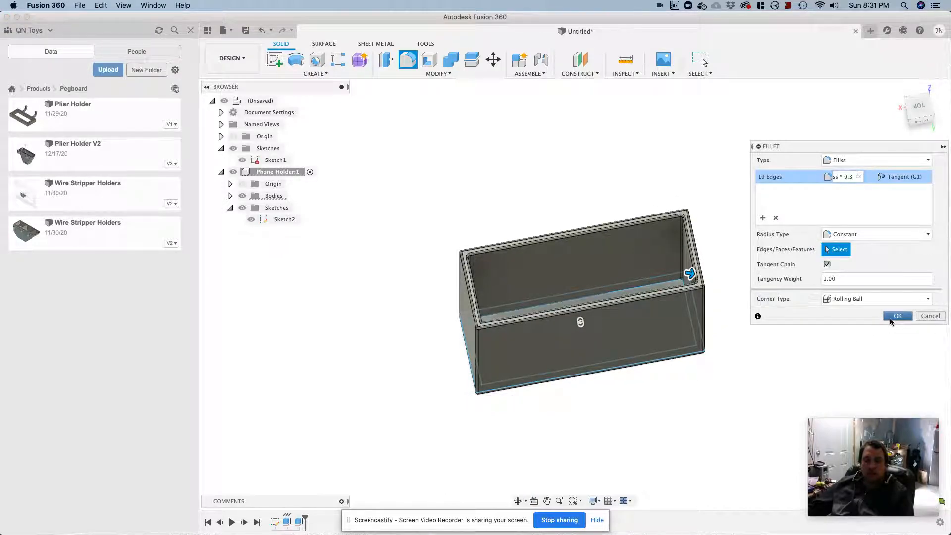
- Inspect the rounded holder, and undo the fillet applied to its edges
{"action": "middle_click_drag", "start_coordinate": [429, 356], "coordinate": [601, 333], "text": "shift"}
{"action": "key", "text": "Escape"}
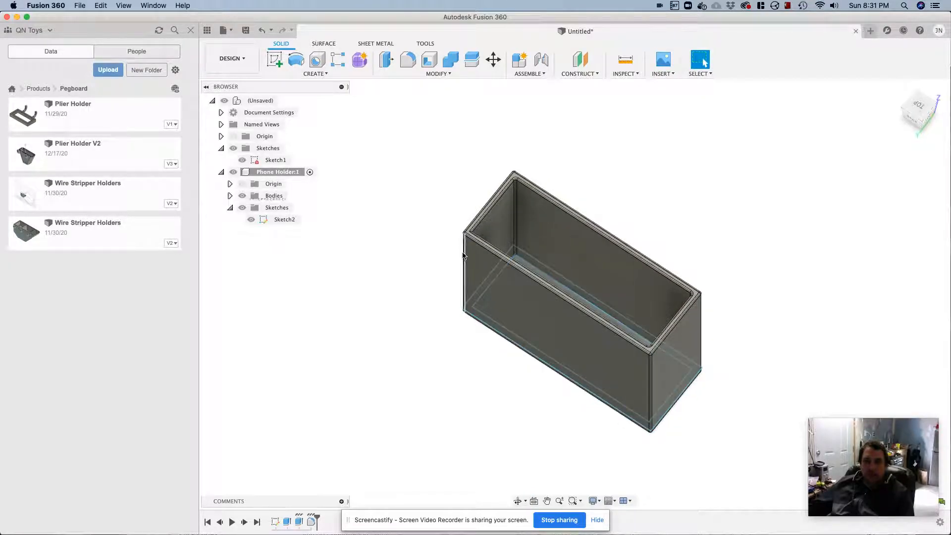
{"action": "scroll", "coordinate": [463, 254], "scroll_direction": "down", "scroll_amount": 1}
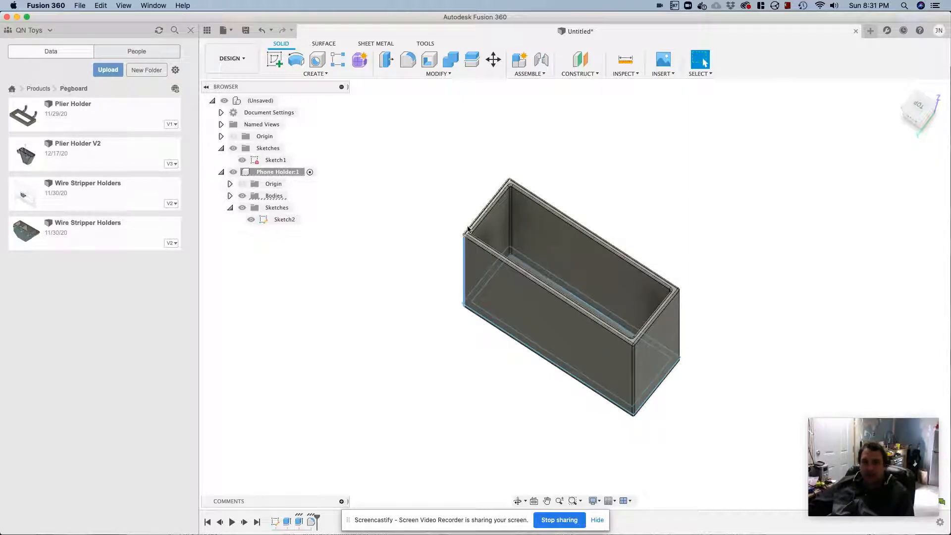
{"action": "left_click", "coordinate": [518, 501]}
{"action": "mouse_move", "coordinate": [538, 406]}
{"action": "left_mouse_down"}
{"action": "mouse_move", "coordinate": [568, 402]}
{"action": "mouse_move", "coordinate": [546, 408]}
{"action": "left_mouse_up"}
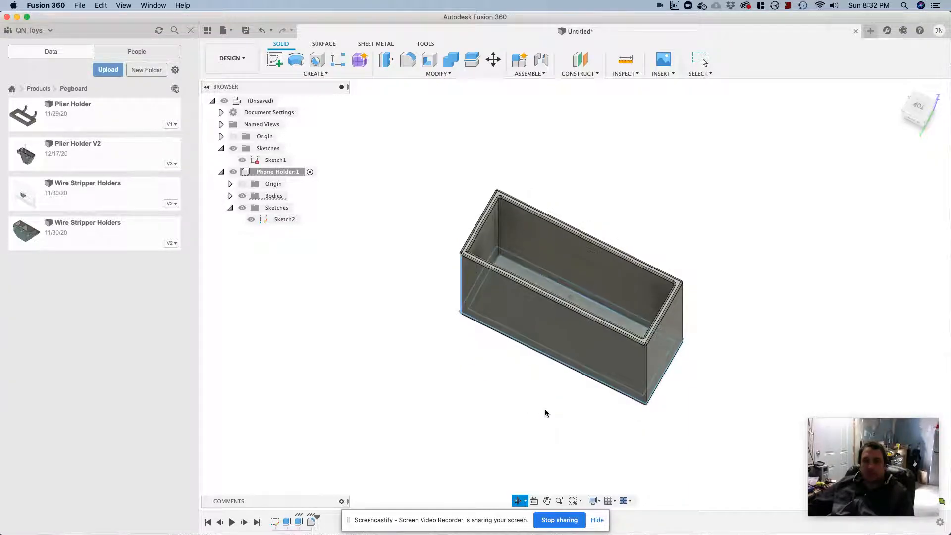
{"action": "key", "text": "Escape"}
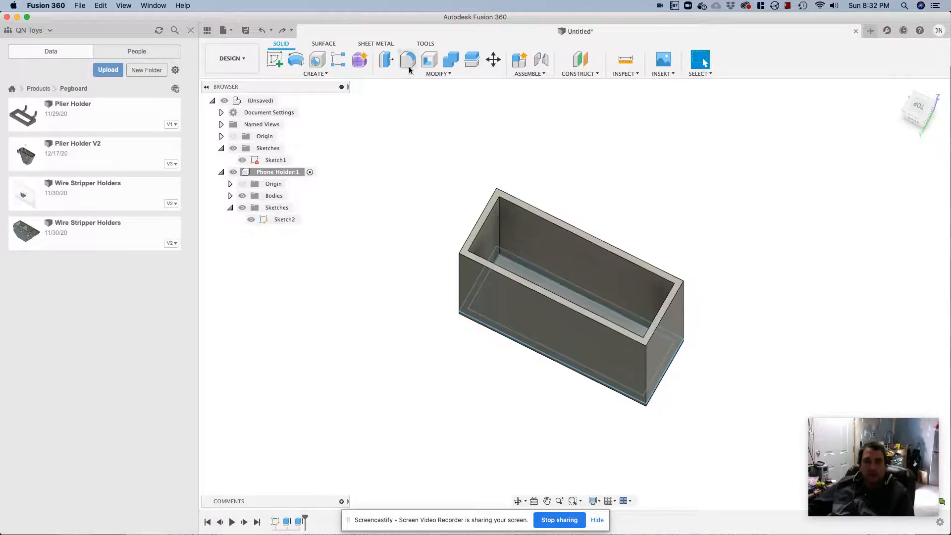
- Fillet the four inner vertical corner edges of the holder's cavity with a constant radius of 1 mm
{"action": "left_click", "coordinate": [409, 61]}
{"action": "left_click", "coordinate": [501, 214]}
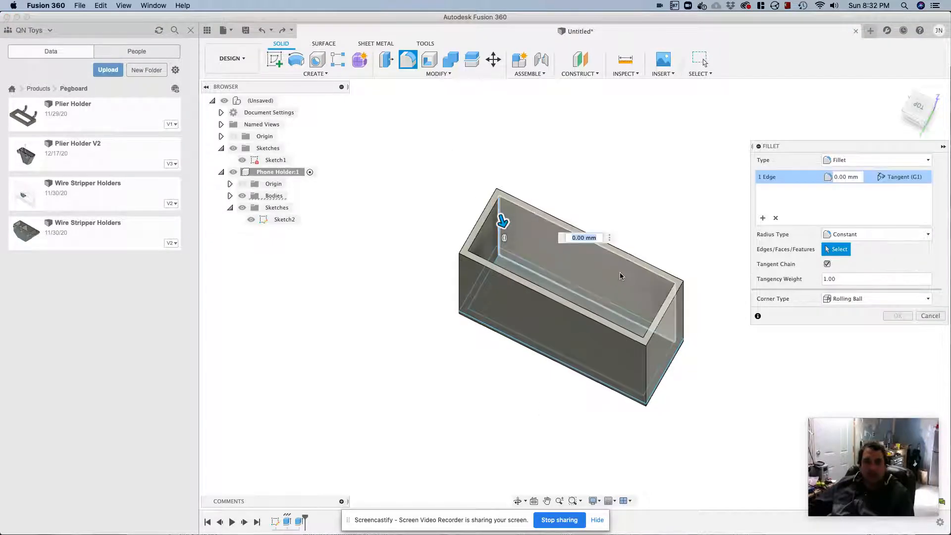
{"action": "middle_click_drag", "start_coordinate": [738, 270], "coordinate": [789, 229], "text": "shift"}
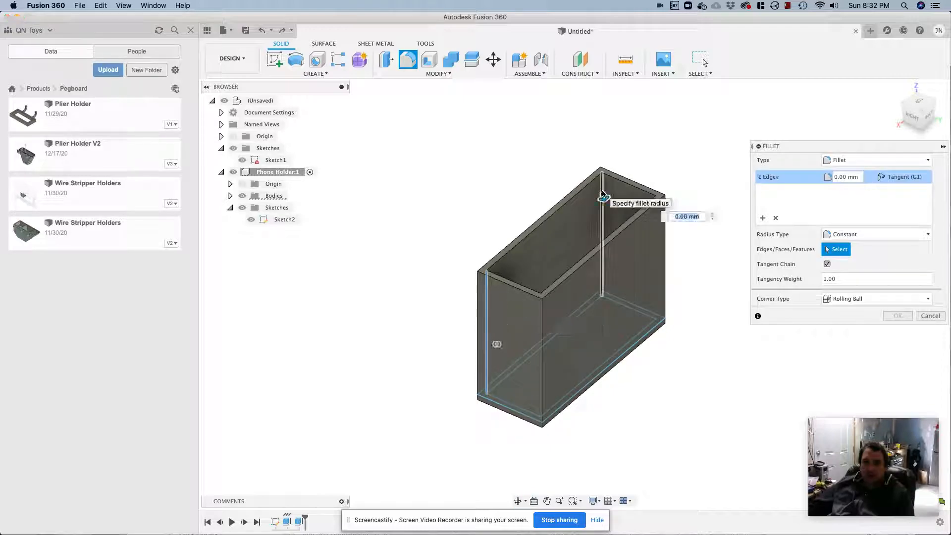
{"action": "left_click", "coordinate": [601, 198]}
{"action": "middle_click_drag", "start_coordinate": [567, 188], "coordinate": [414, 210], "text": "shift"}
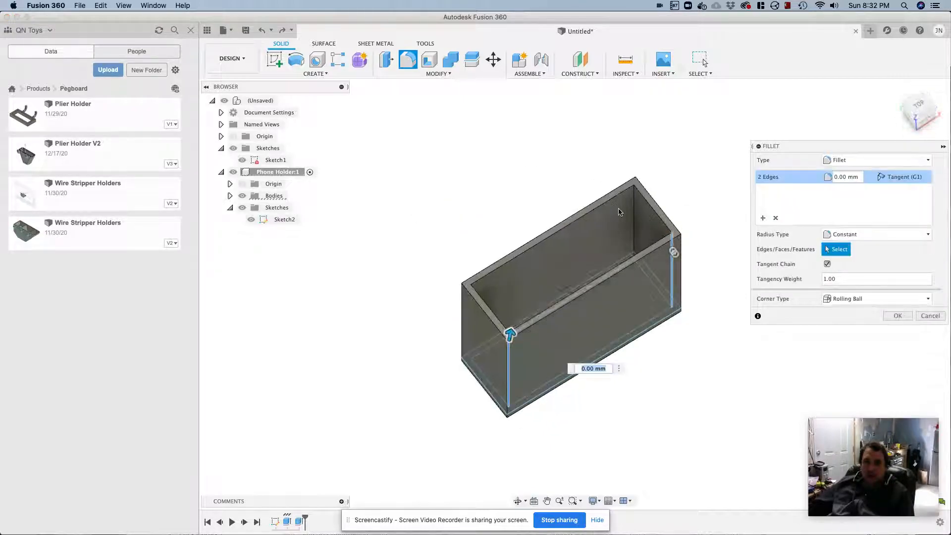
{"action": "left_click", "coordinate": [634, 215]}
{"action": "middle_click_drag", "start_coordinate": [558, 147], "coordinate": [490, 151], "text": "shift"}
{"action": "left_click", "coordinate": [518, 220]}
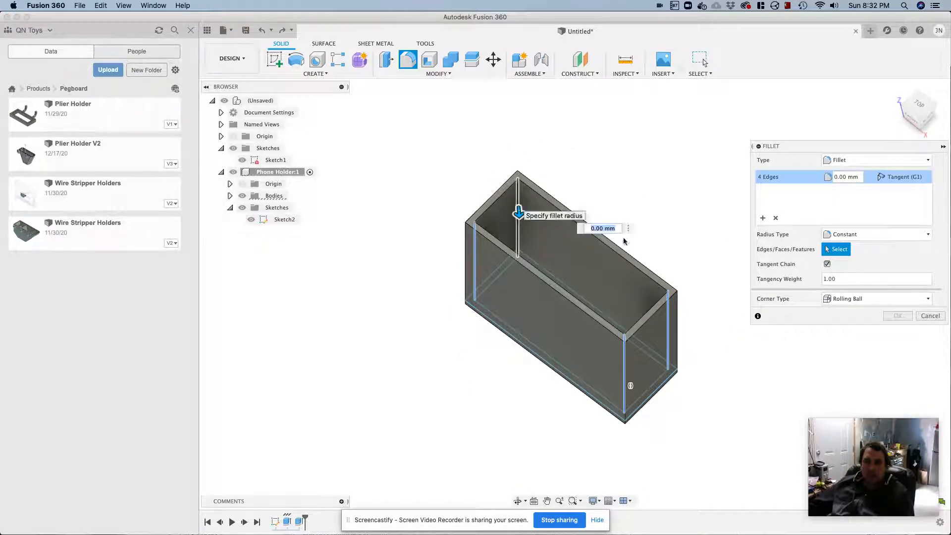
{"action": "type", "text": "1"}
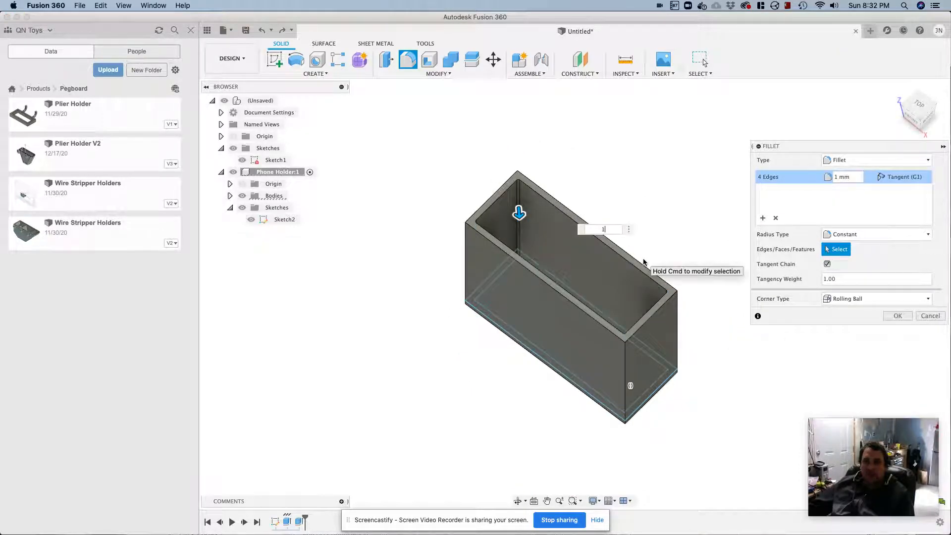
{"action": "left_click", "coordinate": [897, 315]}
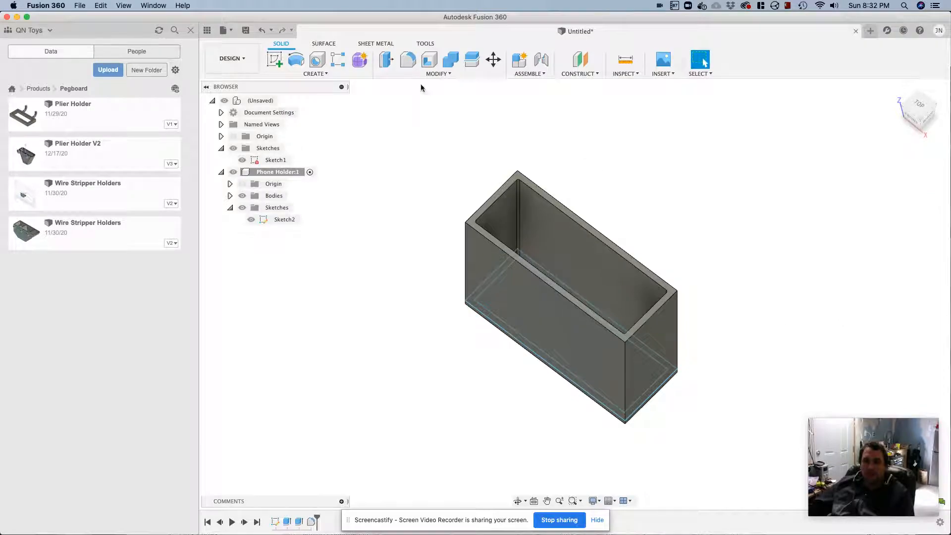
- Start another constant-radius fillet and select the outer vertical corner edges of the holder
{"action": "left_click", "coordinate": [411, 66]}
{"action": "left_click", "coordinate": [678, 306]}
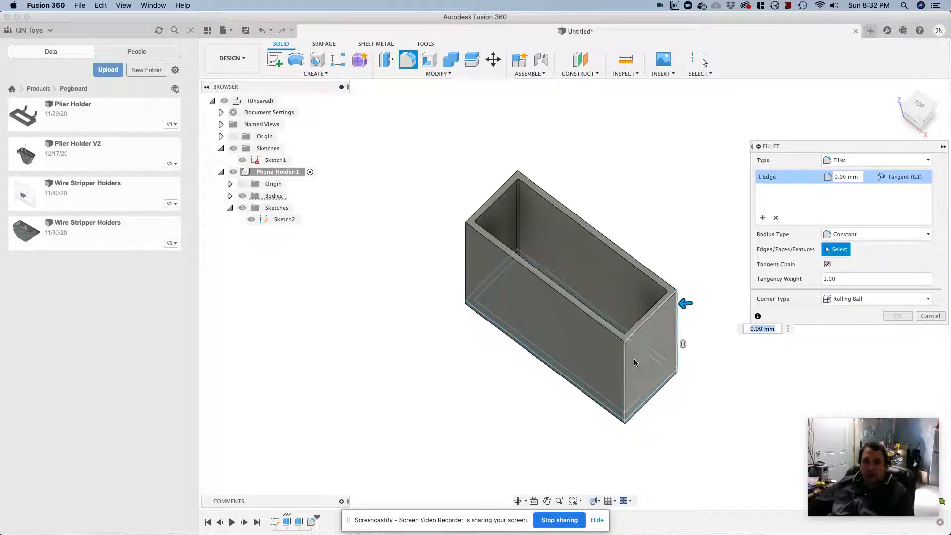
{"action": "left_click", "coordinate": [623, 367]}
{"action": "middle_click_drag", "start_coordinate": [465, 343], "coordinate": [550, 333], "text": "shift"}
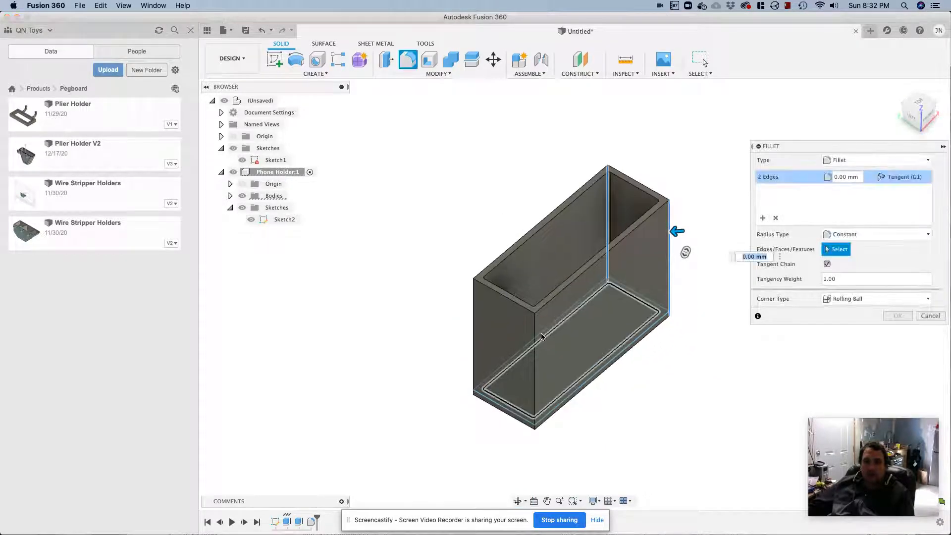
{"action": "left_click", "coordinate": [535, 336]}
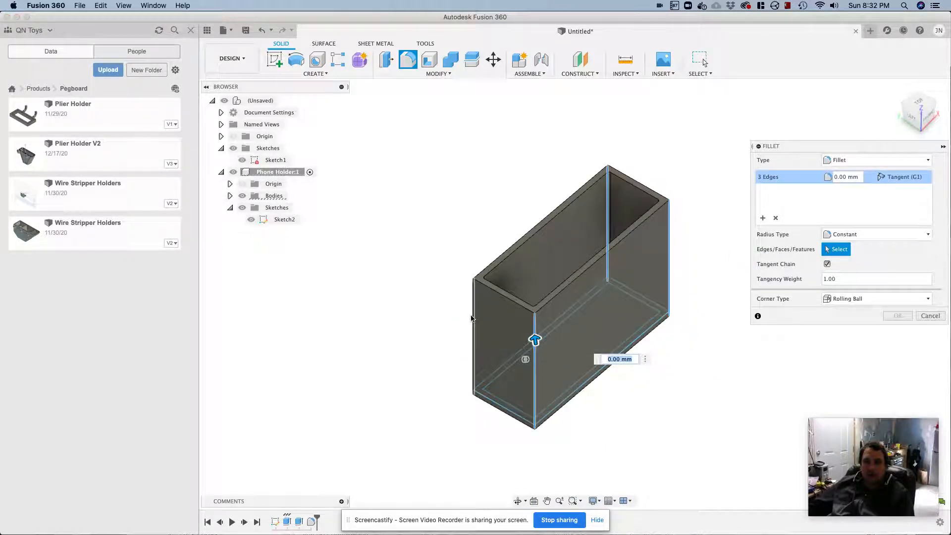
- Set the outer corner fillet radius to the expression 1 + shellThickness
{"action": "type", "text": "1+shell"}
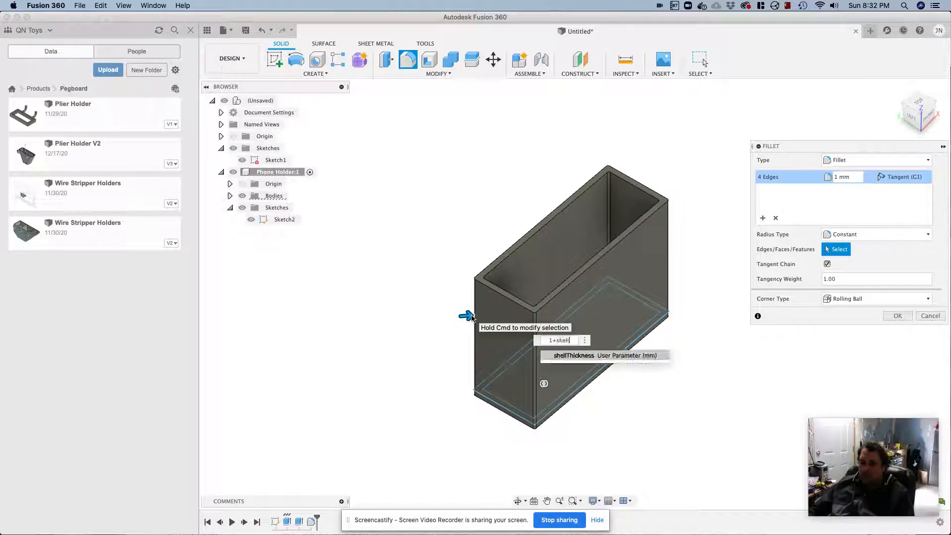
{"action": "key", "text": "BackSpace"}
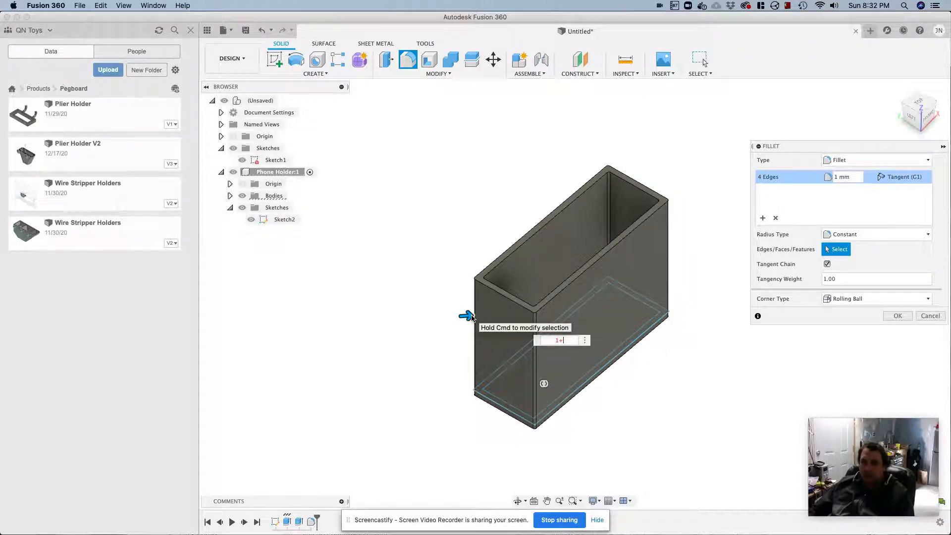
{"action": "type", "text": "+ s"}
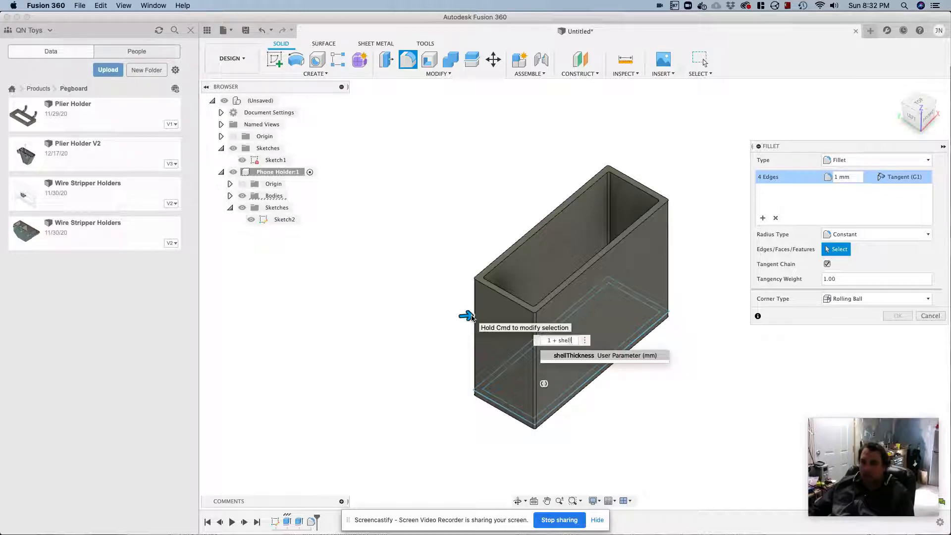
{"action": "type", "text": "hell"}
{"action": "key", "text": "Return"}
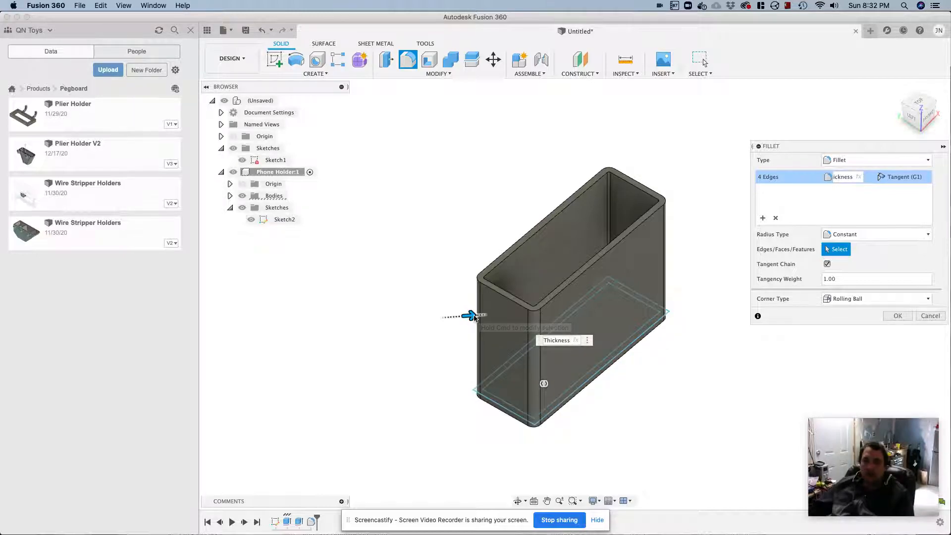
- Set the outer vertical corner fillet radius to 0.5 mm and apply the fillet
{"action": "middle_click_drag", "start_coordinate": [691, 246], "coordinate": [692, 282], "text": "shift"}
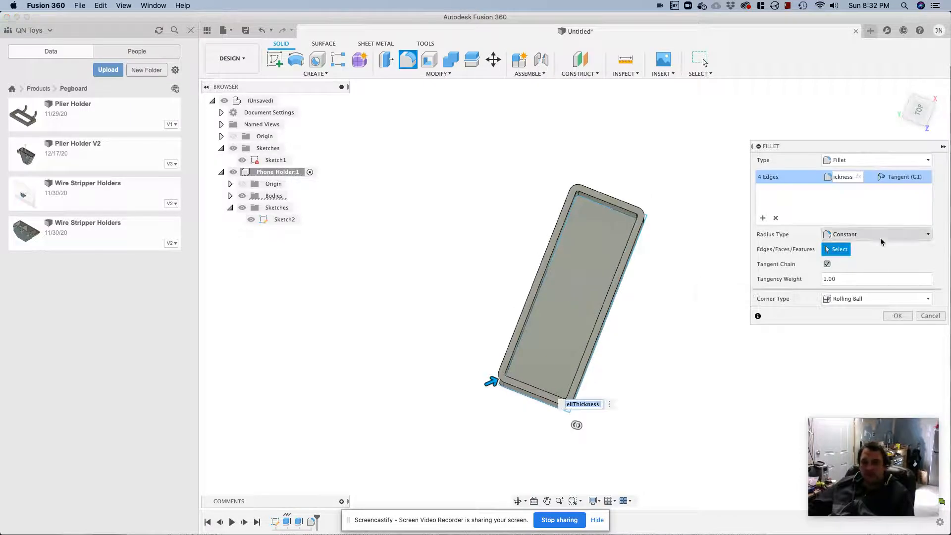
{"action": "left_click", "coordinate": [849, 178]}
{"action": "type", "text": "0.5"}
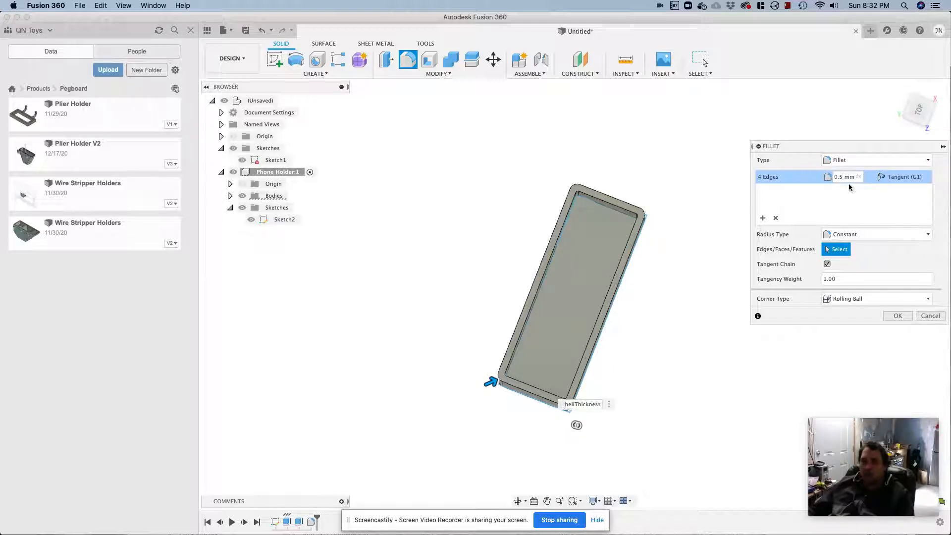
{"action": "left_click", "coordinate": [897, 316]}
- Fillet the outer edge loop around the holder's bottom face, entering a constant radius of 1 mm
{"action": "middle_click_drag", "start_coordinate": [652, 280], "coordinate": [570, 151], "text": "shift"}
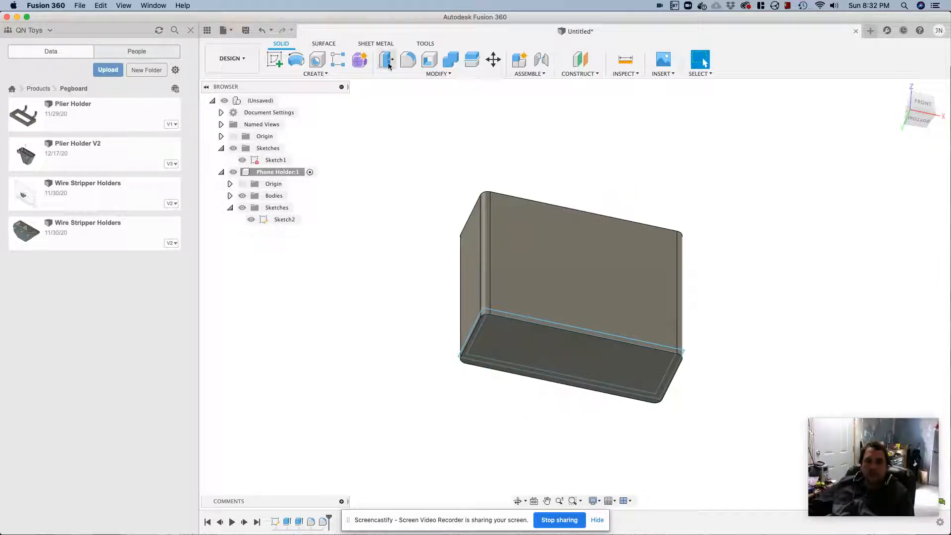
{"action": "left_click", "coordinate": [408, 59]}
{"action": "left_click", "coordinate": [536, 325]}
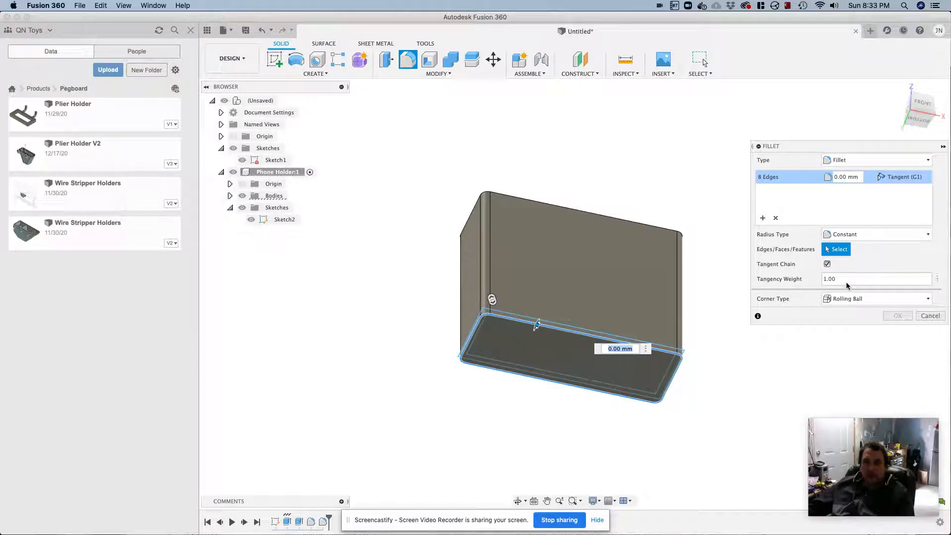
{"action": "left_click", "coordinate": [845, 179]}
{"action": "type", "text": "1"}
{"action": "key", "text": "Return"}
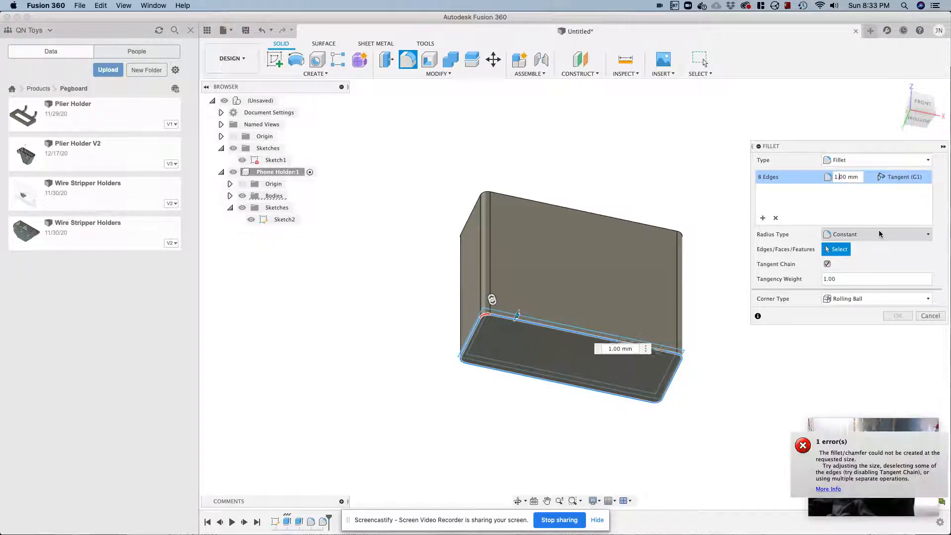
{"action": "left_click", "coordinate": [898, 316]}
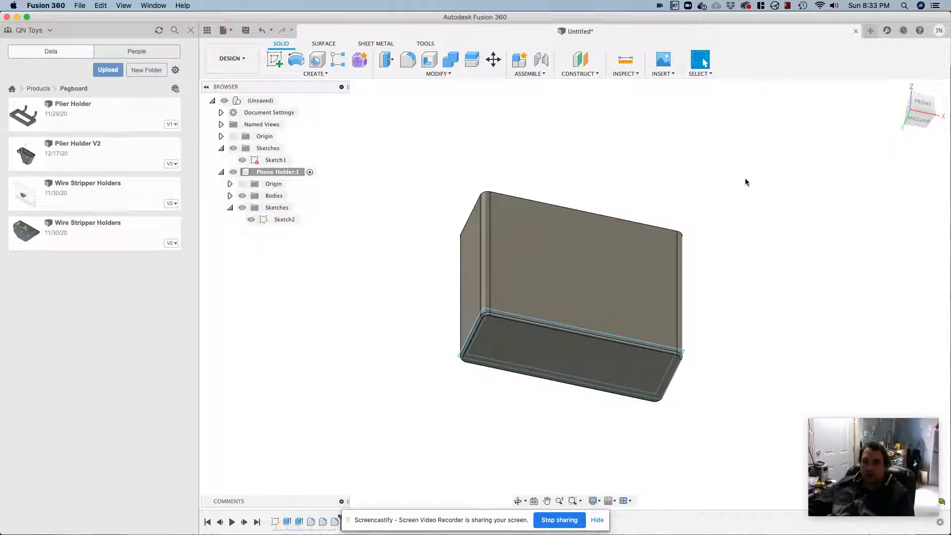
- Fillet the inner and outer edge loops of the holder's top rim with a constant radius of 1 mm
{"action": "middle_click_drag", "start_coordinate": [743, 195], "coordinate": [739, 287], "text": "shift"}
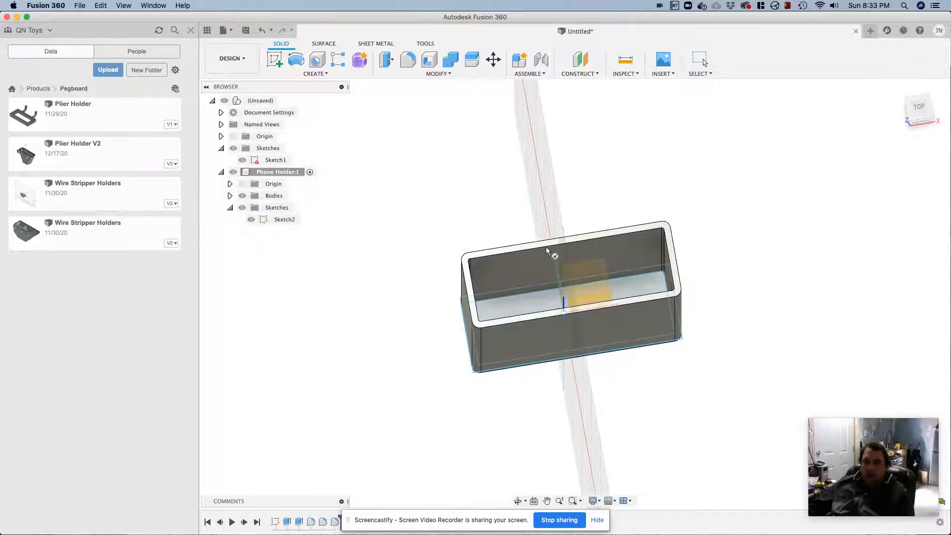
{"action": "left_click", "coordinate": [408, 60]}
{"action": "left_click", "coordinate": [497, 255]}
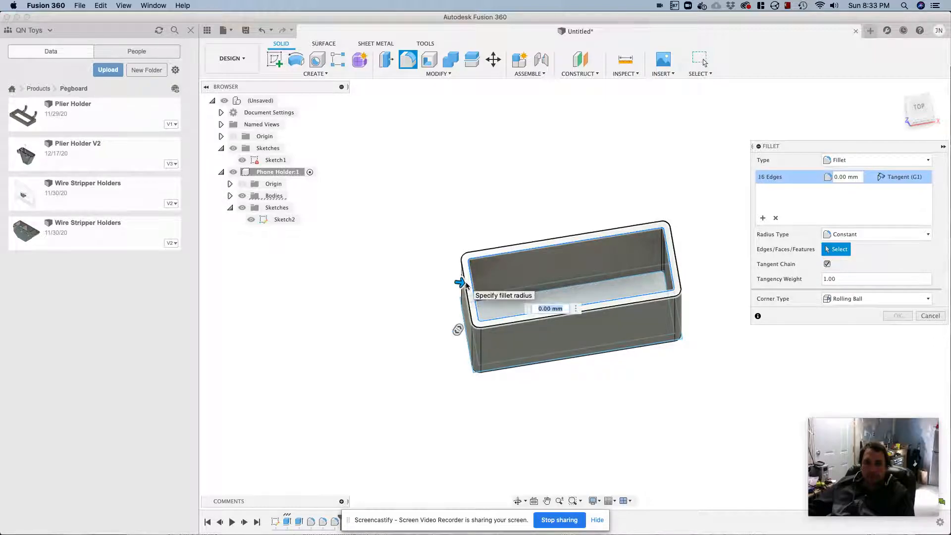
{"action": "left_click", "coordinate": [465, 285]}
{"action": "type", "text": "1"}
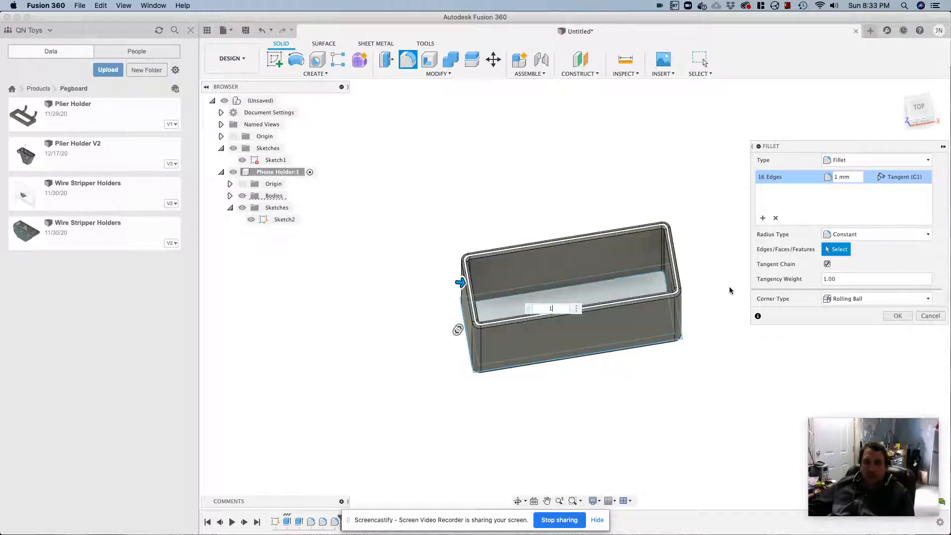
{"action": "left_click", "coordinate": [894, 315]}
- Start an Insert Derive and save the design as Phone Holder in Products > Pegboard
{"action": "middle_click_drag", "start_coordinate": [822, 312], "coordinate": [497, 243], "text": "shift"}
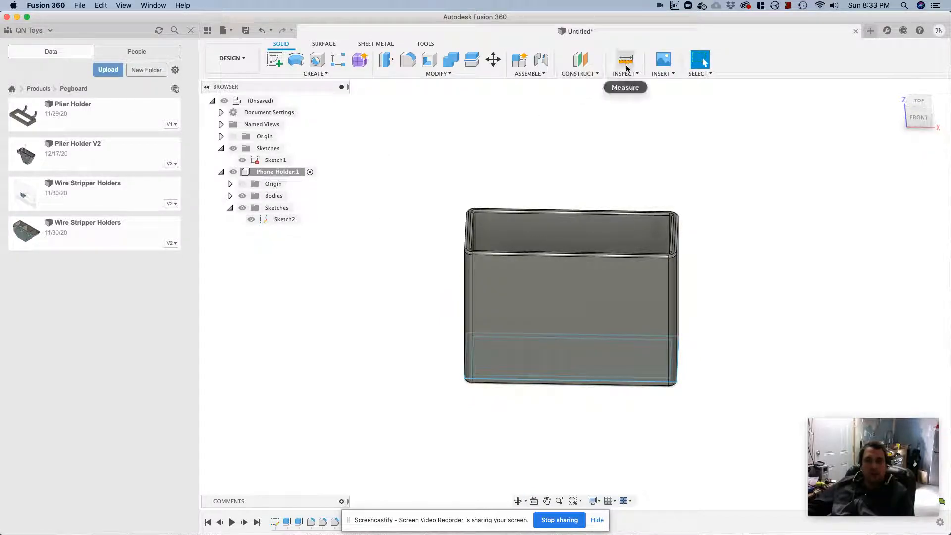
{"action": "left_click", "coordinate": [663, 74]}
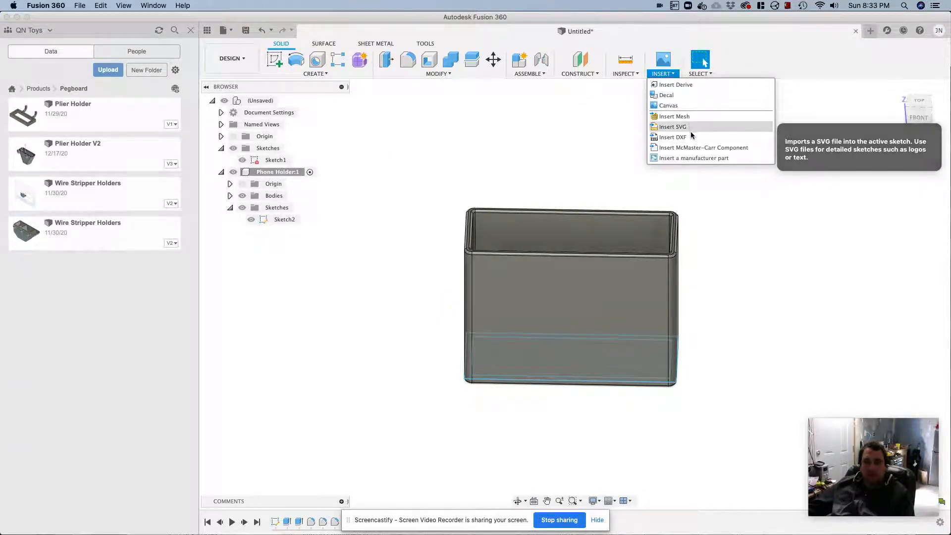
{"action": "left_click", "coordinate": [687, 88]}
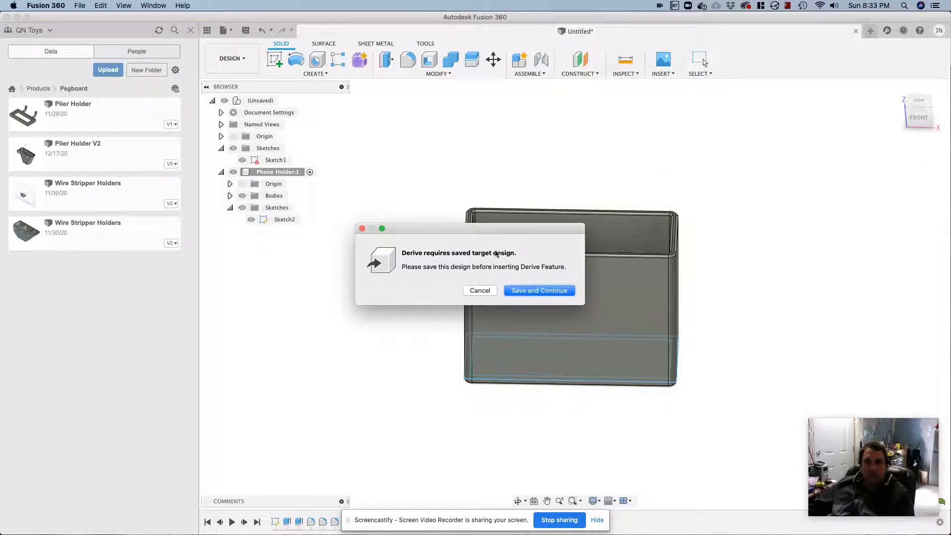
{"action": "left_click", "coordinate": [540, 290]}
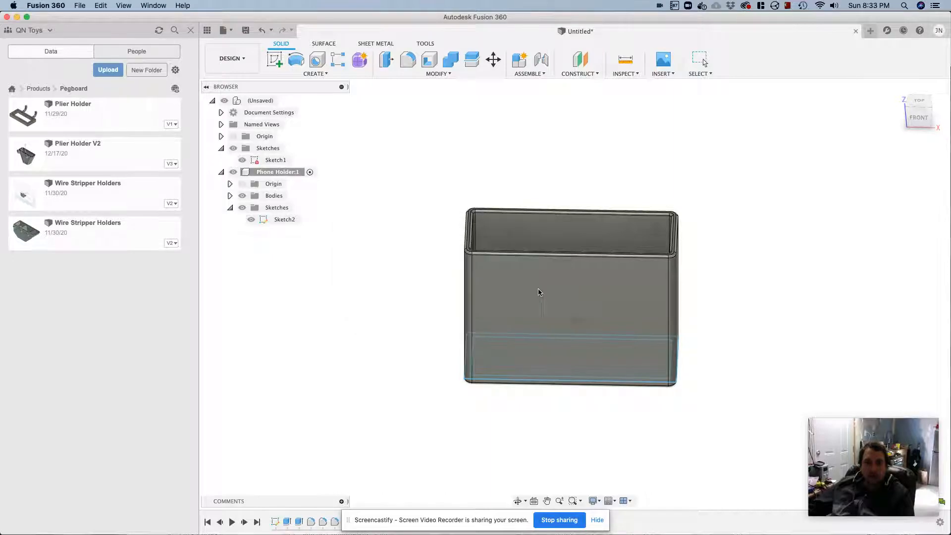
{"action": "type", "text": "Phone Holder"}
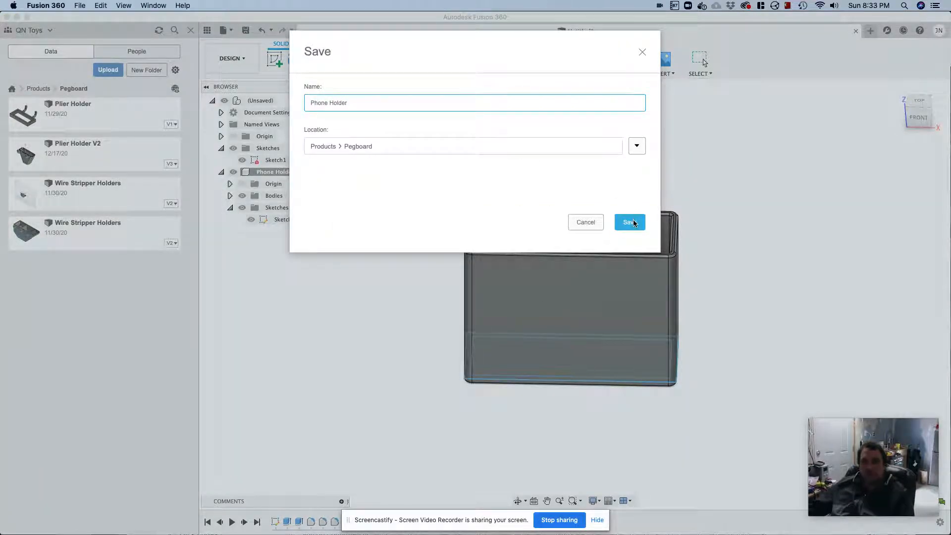
{"action": "left_click", "coordinate": [633, 222]}
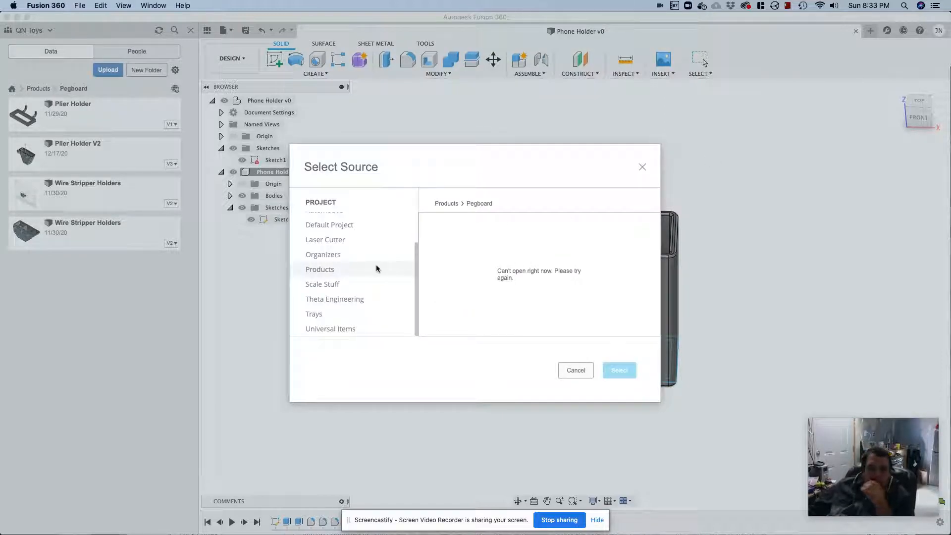
{"action": "left_click", "coordinate": [350, 273]}
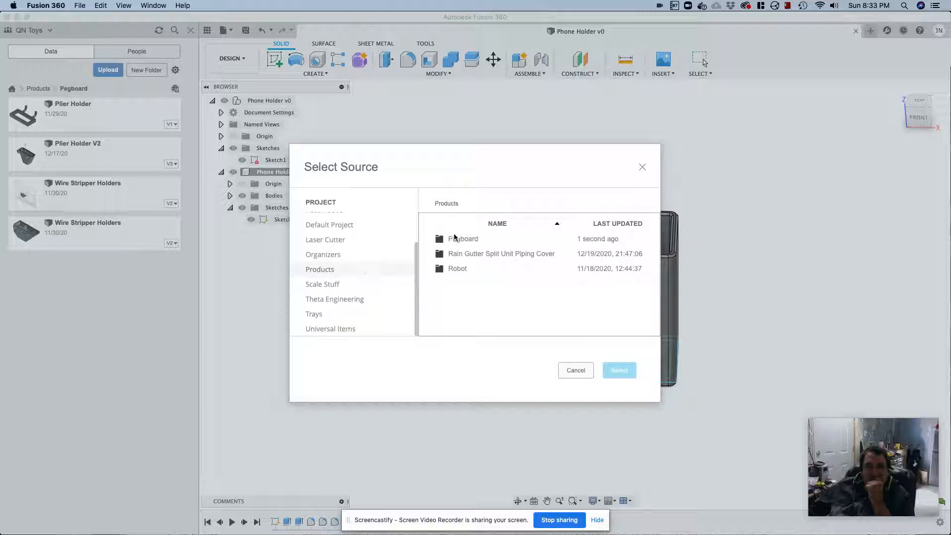
{"action": "double_click", "coordinate": [454, 239]}
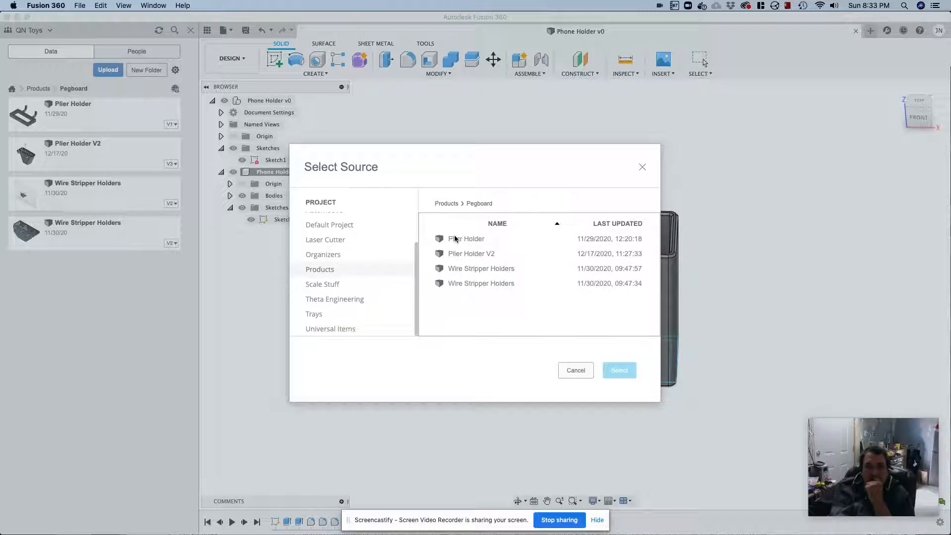
{"action": "left_click", "coordinate": [342, 268]}
{"action": "double_click", "coordinate": [461, 241]}
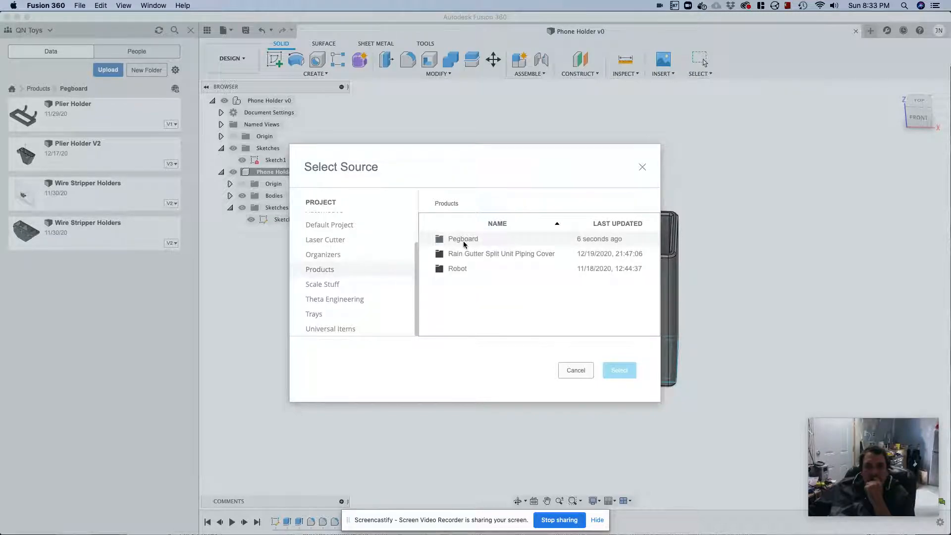
{"action": "left_click", "coordinate": [350, 273]}
{"action": "double_click", "coordinate": [450, 239]}
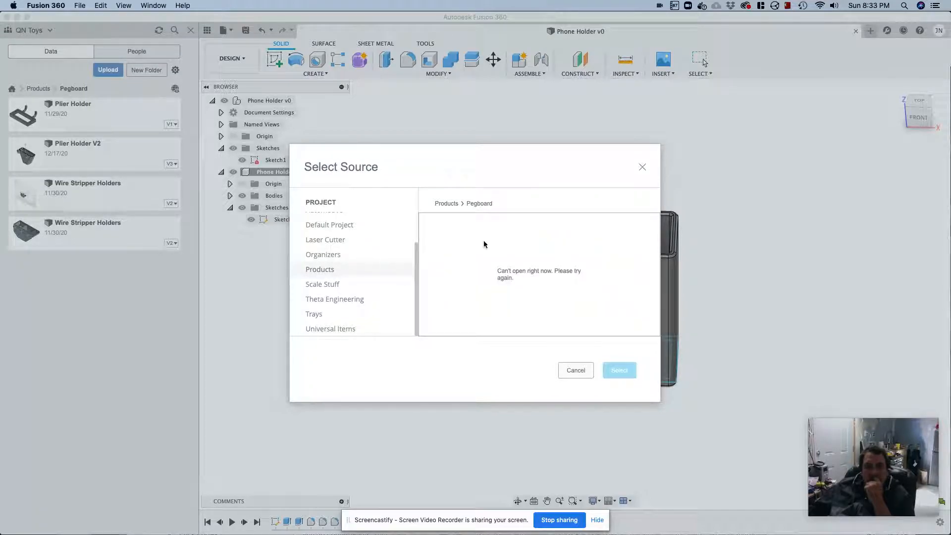
{"action": "left_click", "coordinate": [351, 272]}
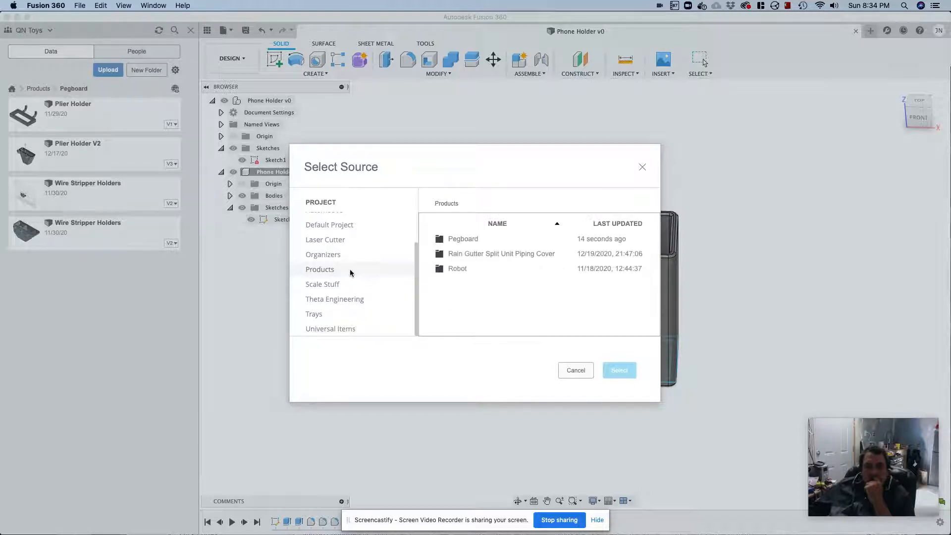
{"action": "double_click", "coordinate": [471, 239]}
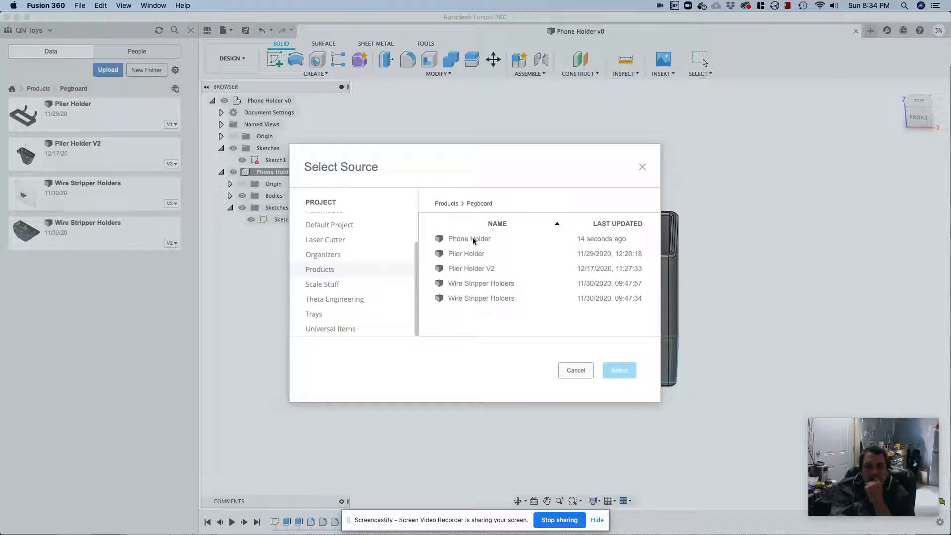
{"action": "left_click", "coordinate": [375, 269]}
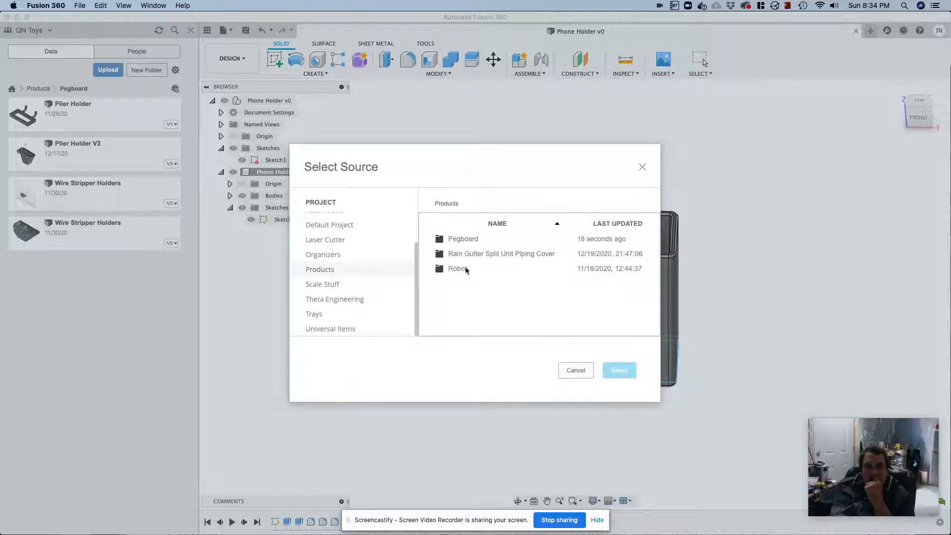
{"action": "left_click", "coordinate": [566, 372]}
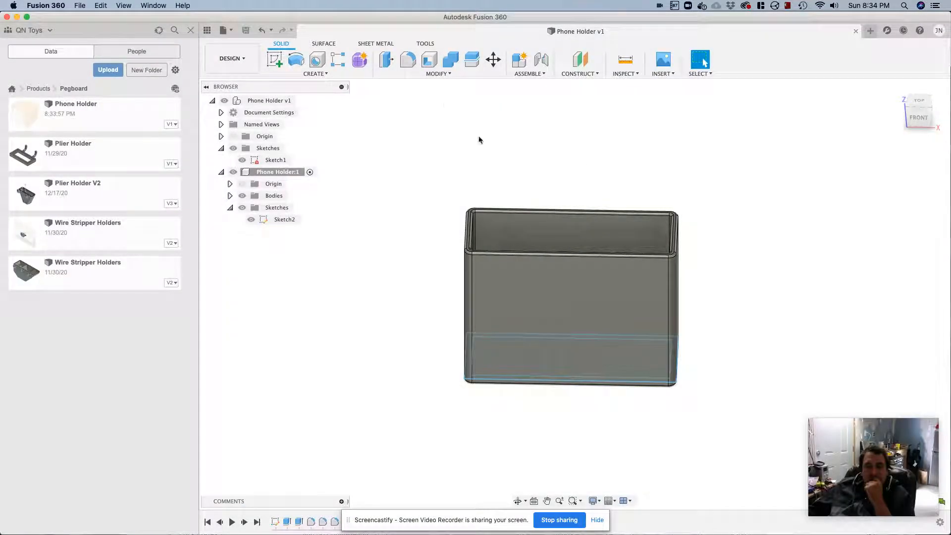
- Derive one peg hook body from the Plier Holder design in Pegboard, and expand the top-level Bodies folder to locate it
{"action": "left_click", "coordinate": [671, 75]}
{"action": "left_click", "coordinate": [664, 85]}
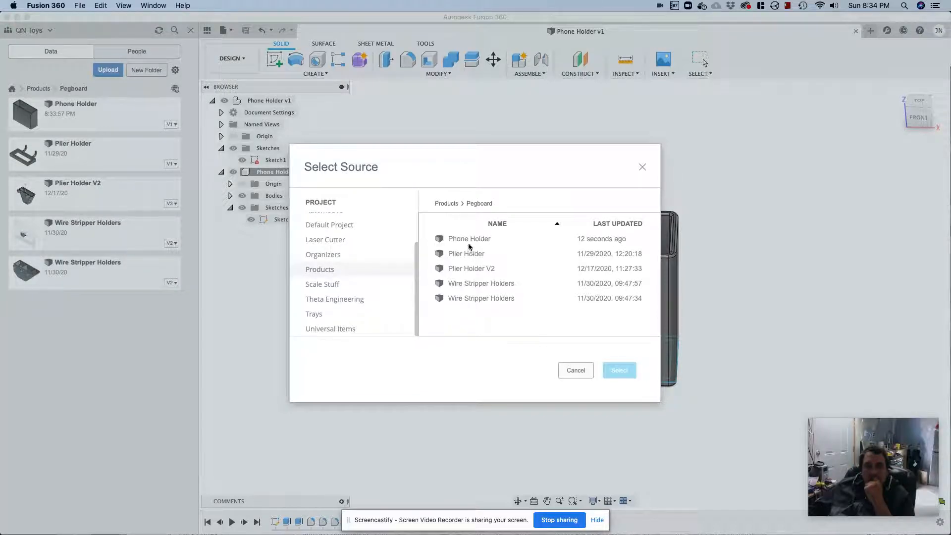
{"action": "left_click", "coordinate": [472, 256]}
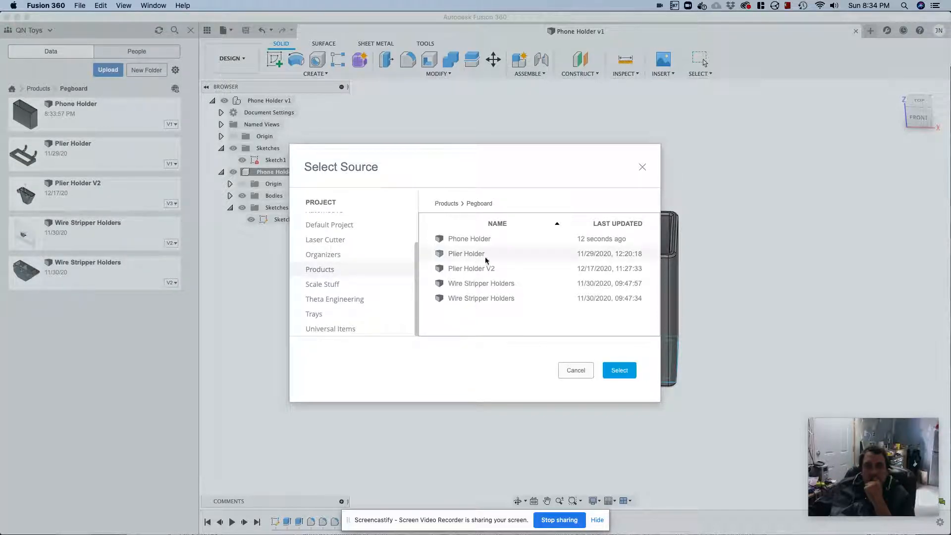
{"action": "left_click", "coordinate": [620, 371]}
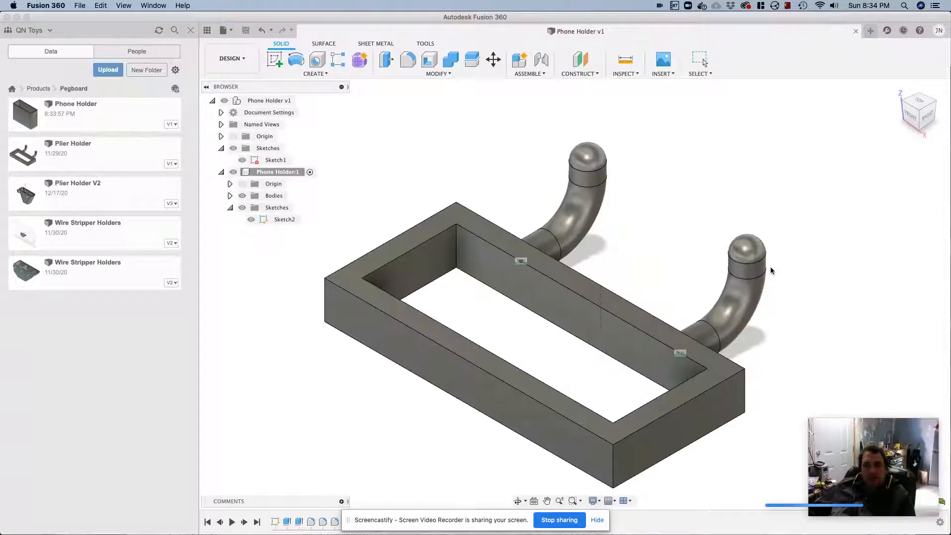
{"action": "left_click", "coordinate": [737, 289]}
{"action": "left_click", "coordinate": [899, 466]}
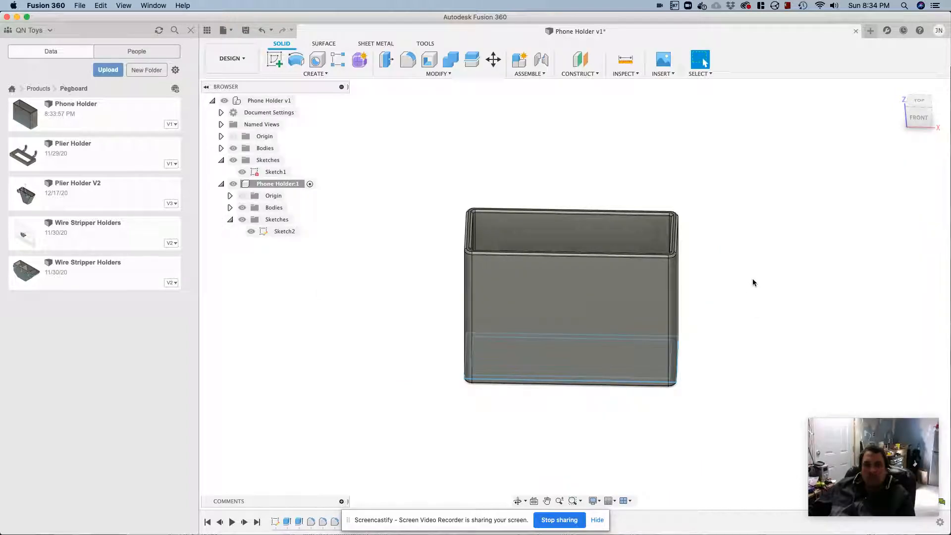
{"action": "middle_click_drag", "start_coordinate": [752, 283], "coordinate": [638, 260], "text": "shift"}
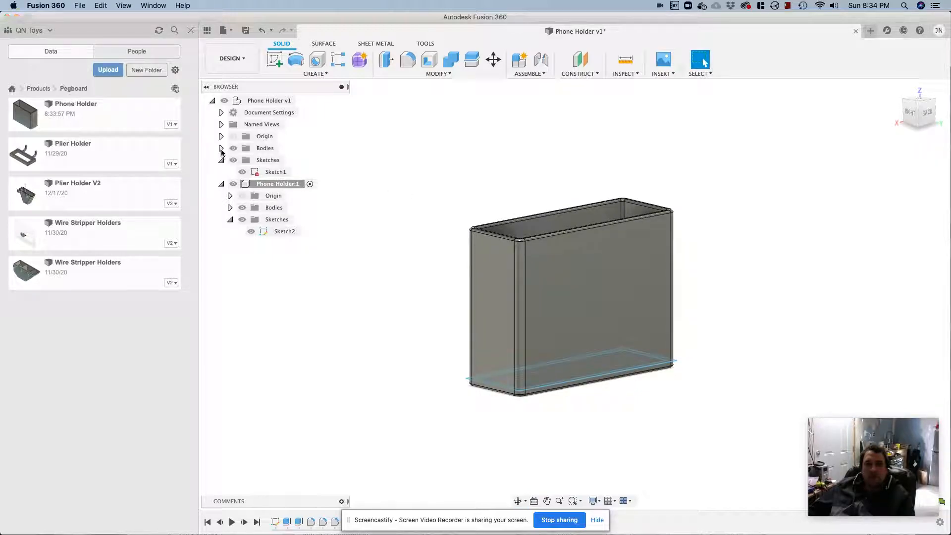
{"action": "left_click", "coordinate": [221, 149]}
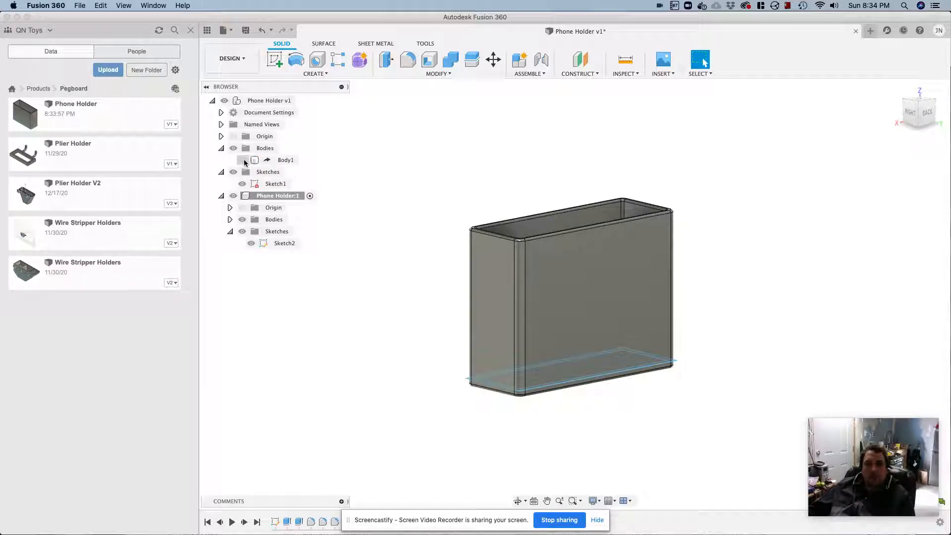
- Create a sketch on the holder's large back face and view it straight on
{"action": "middle_click_drag", "start_coordinate": [726, 289], "coordinate": [676, 294]}
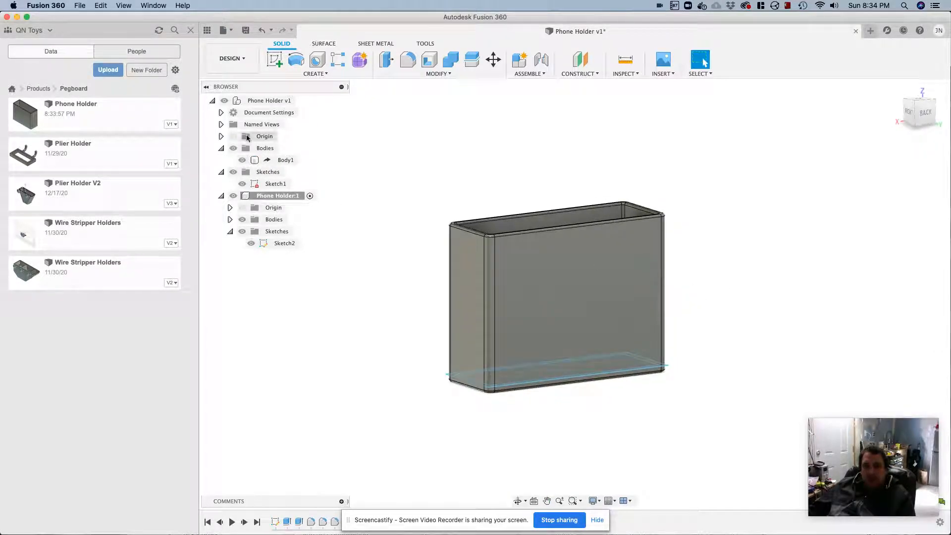
{"action": "right_click", "coordinate": [601, 295]}
{"action": "left_click", "coordinate": [597, 345]}
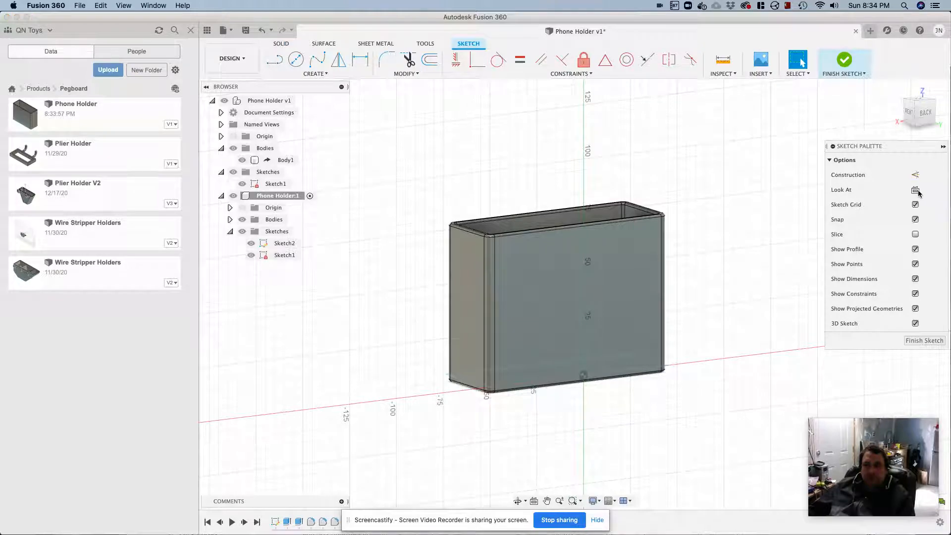
{"action": "left_click", "coordinate": [916, 191]}
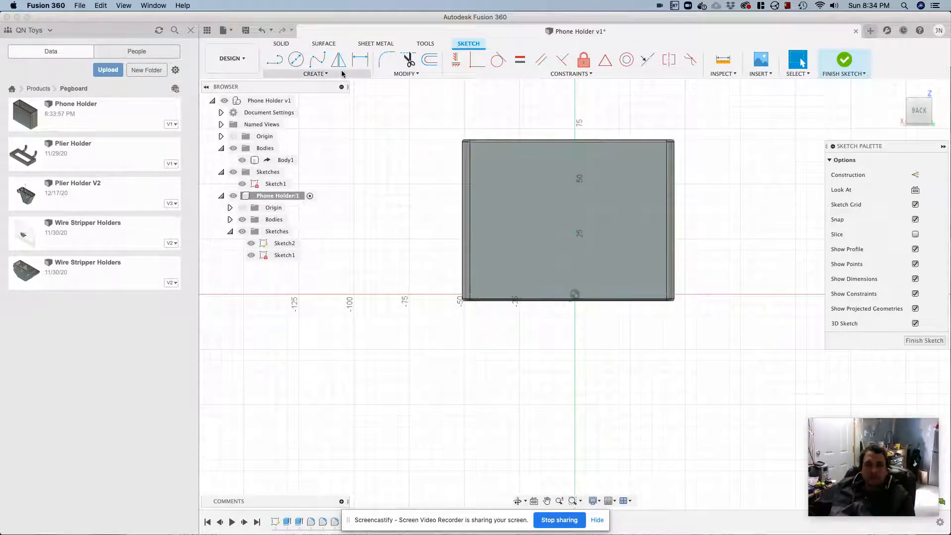
- Place a sketch point near the upper-left corner of the holder's back face
{"action": "left_click", "coordinate": [312, 73]}
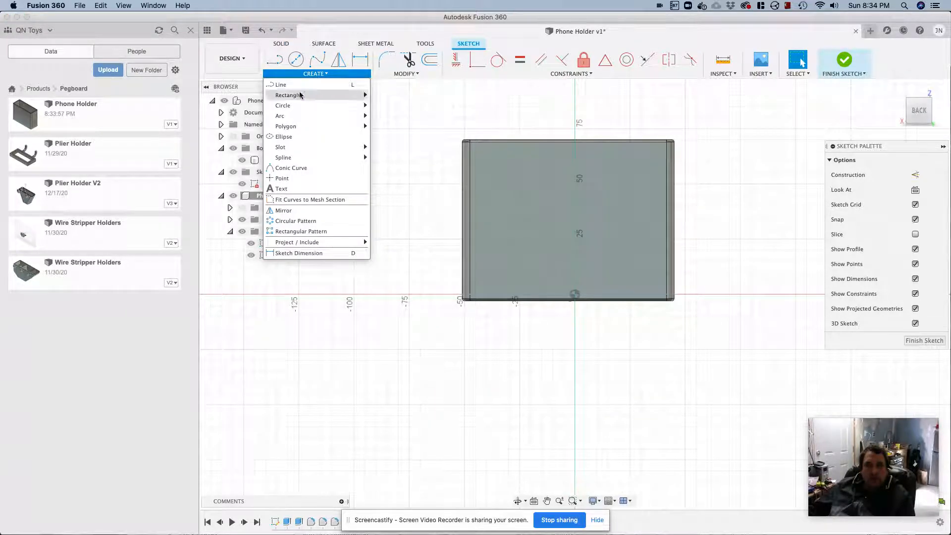
{"action": "left_click", "coordinate": [283, 178]}
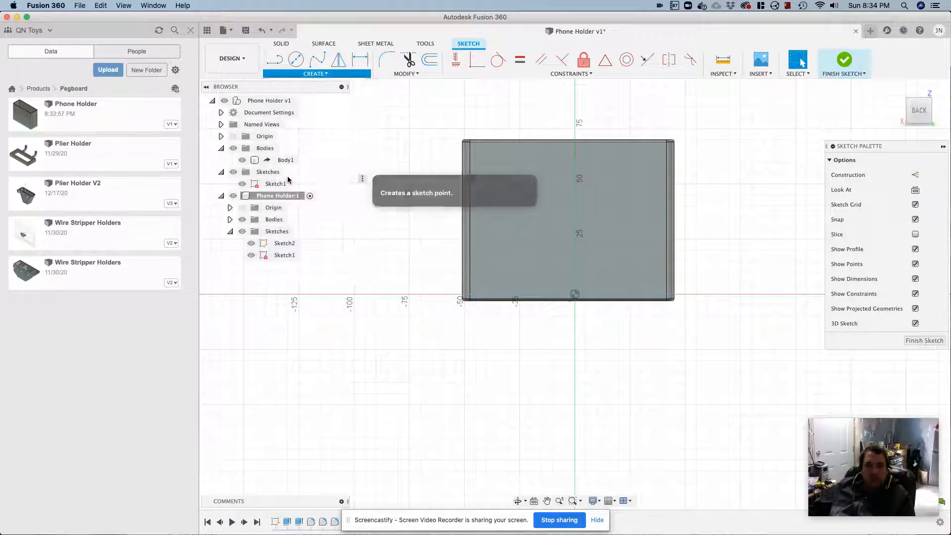
{"action": "left_click", "coordinate": [492, 156]}
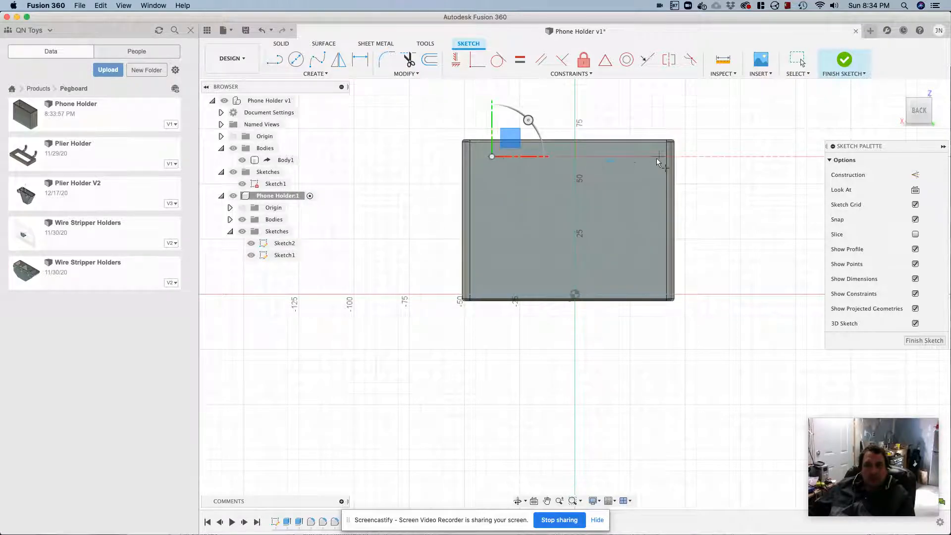
- Place a second sketch point level with the first near the back face's upper-right corner and set their spacing to 2 in
{"action": "left_click", "coordinate": [655, 157]}
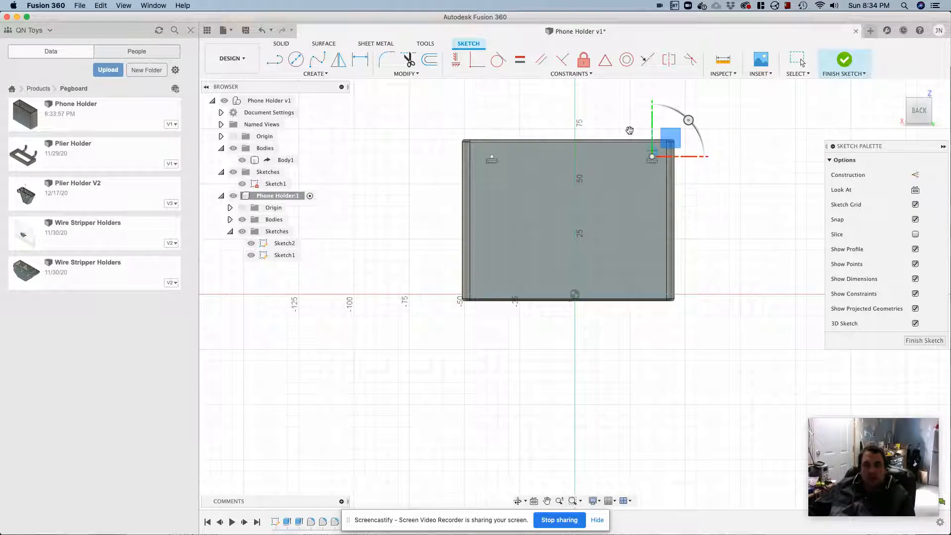
{"action": "key", "text": "Escape"}
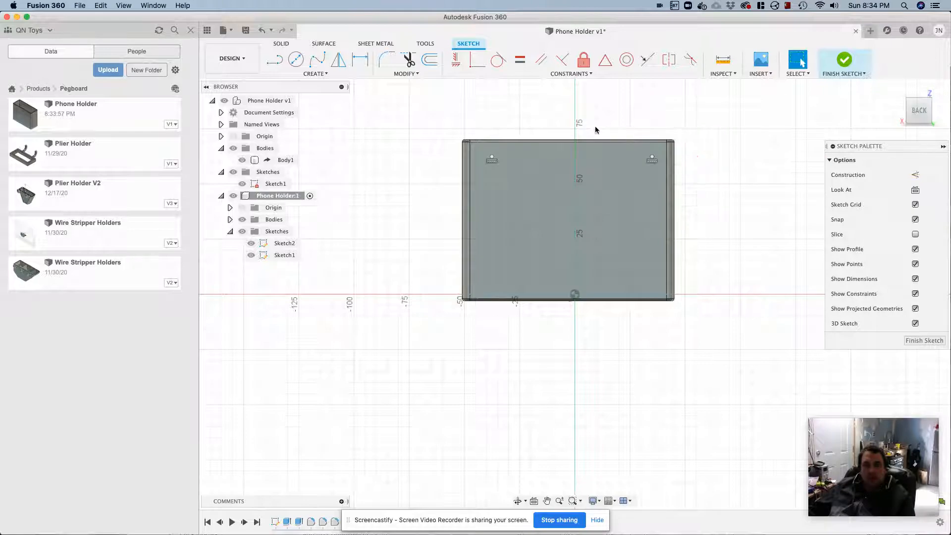
{"action": "left_click", "coordinate": [359, 60]}
{"action": "left_click", "coordinate": [489, 156]}
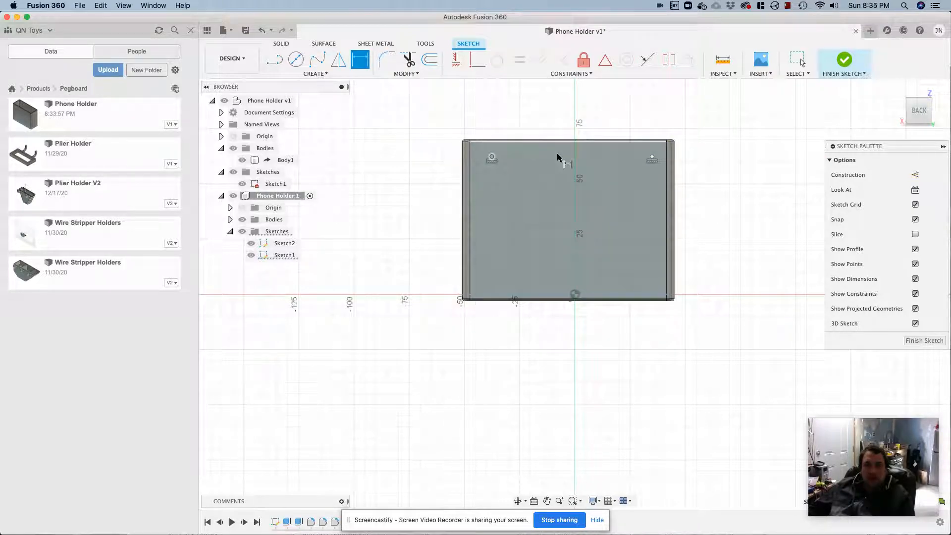
{"action": "left_click", "coordinate": [652, 158]}
{"action": "left_click", "coordinate": [627, 122]}
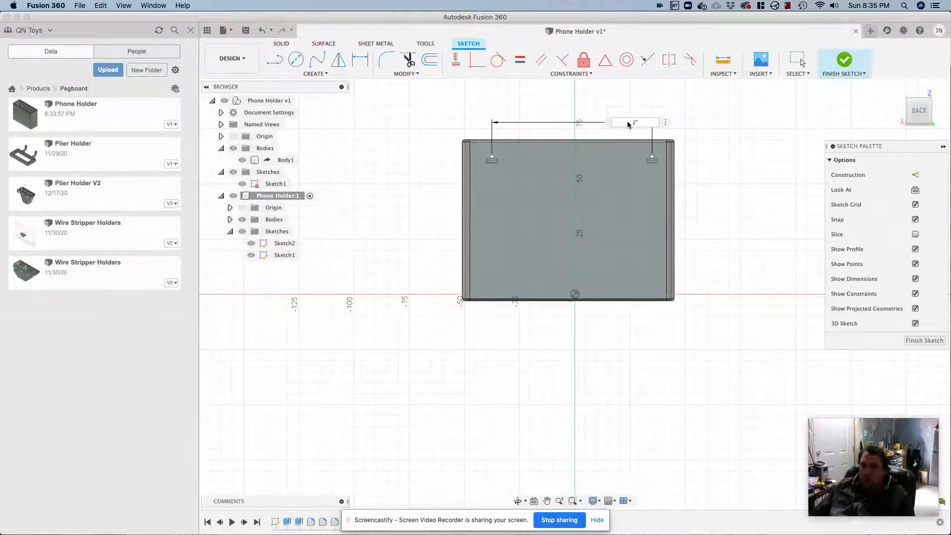
{"action": "key", "text": "Return"}
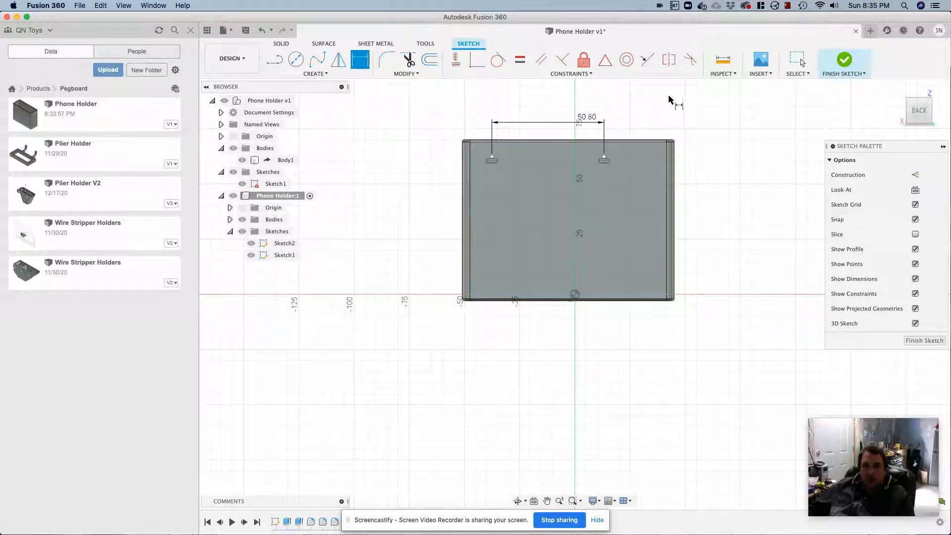
{"action": "key", "text": "Escape"}
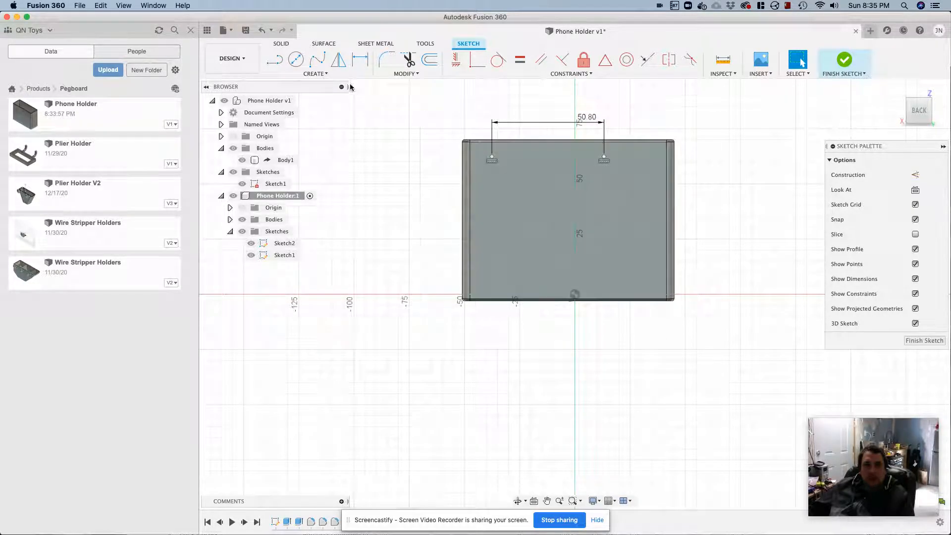
- Draw a vertical construction line between the midpoints of the back face's upper and lower edges
{"action": "left_click", "coordinate": [327, 74]}
{"action": "left_click", "coordinate": [318, 86]}
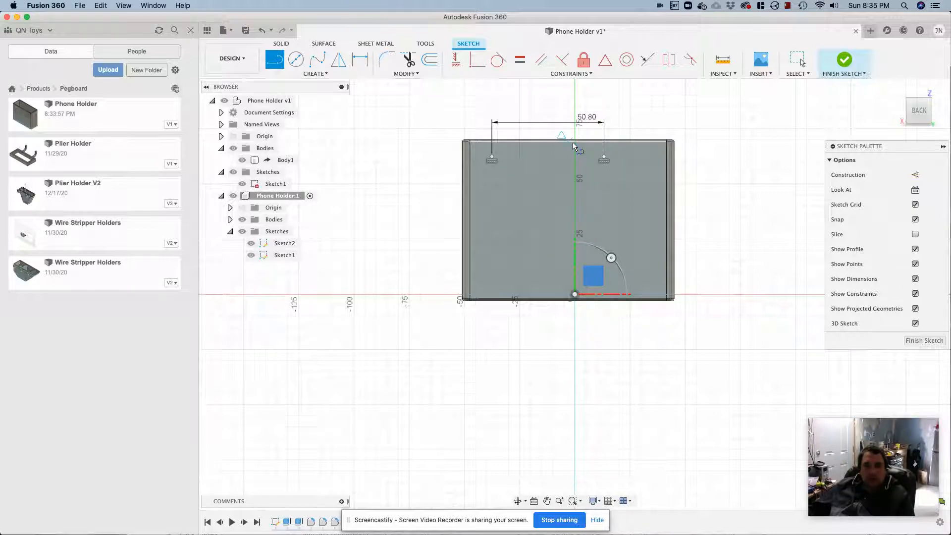
{"action": "left_click", "coordinate": [915, 175]}
{"action": "left_click", "coordinate": [568, 143]}
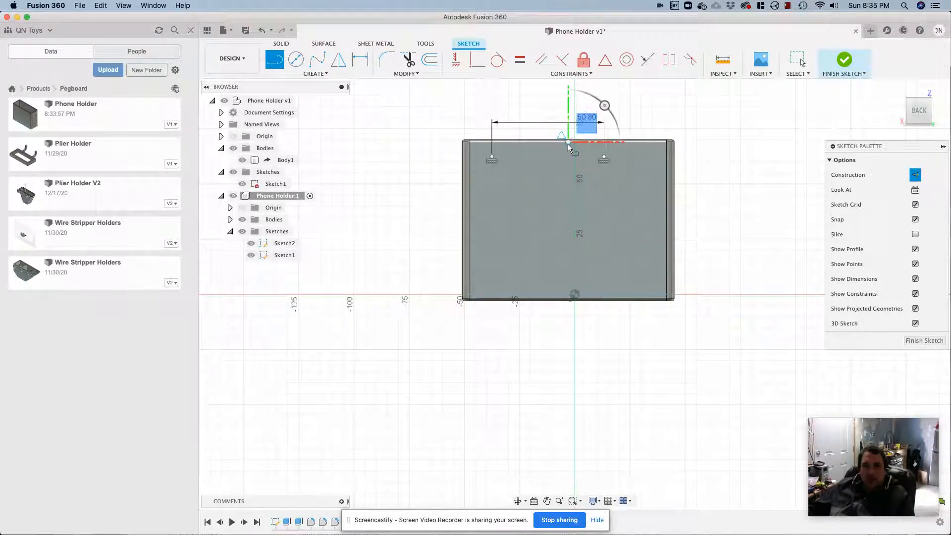
{"action": "left_click", "coordinate": [570, 300]}
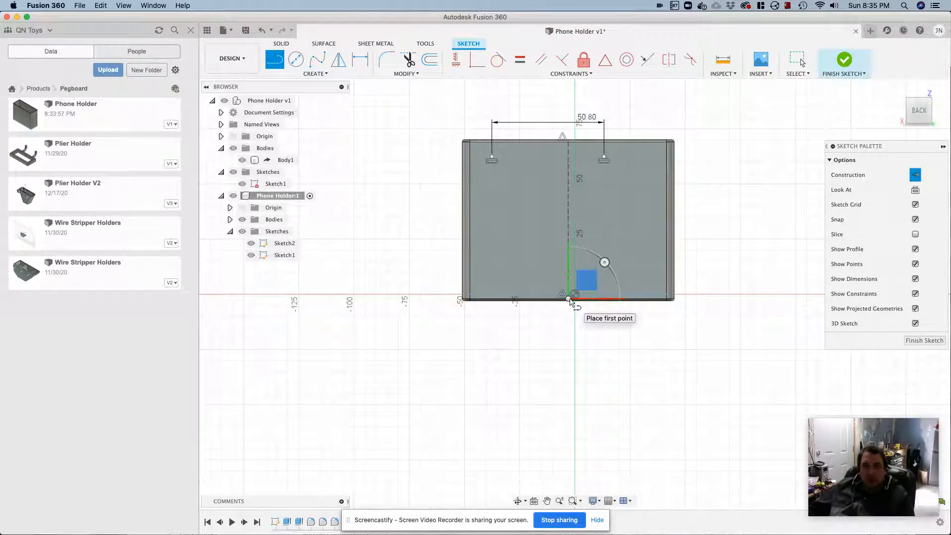
{"action": "key", "text": "Escape"}
- Set the distance from the left sketch point to the construction centerline to 25.4 mm
{"action": "left_click", "coordinate": [360, 59]}
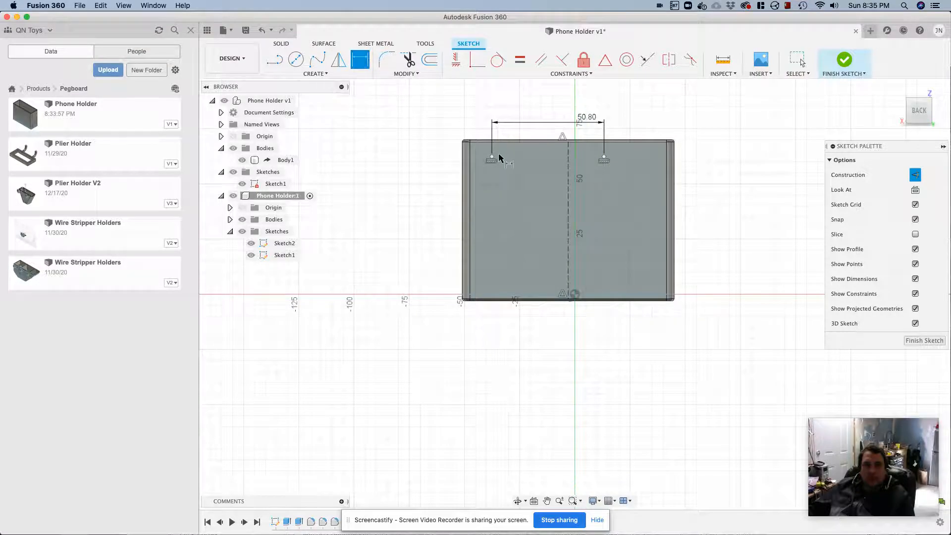
{"action": "left_click", "coordinate": [492, 159]}
{"action": "left_click", "coordinate": [568, 171]}
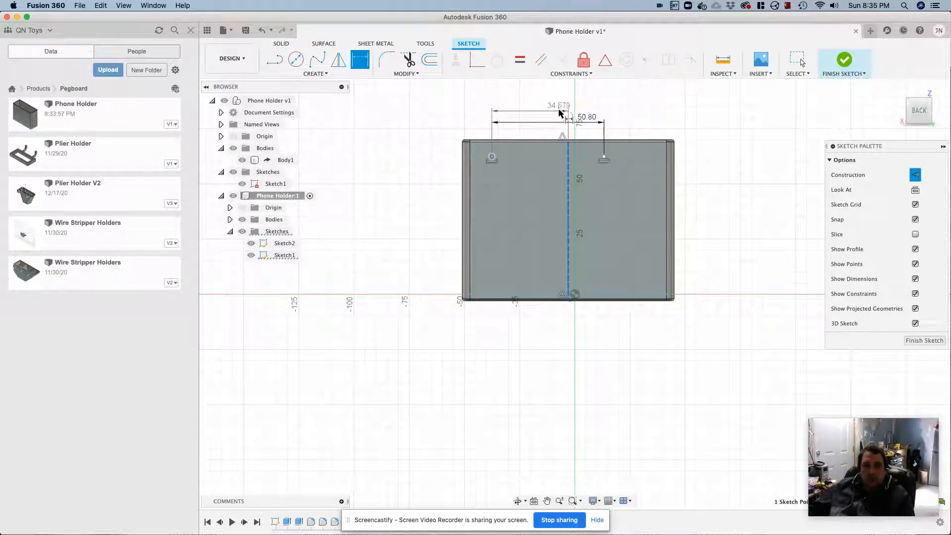
{"action": "left_click", "coordinate": [560, 104]}
{"action": "type", "text": "25.4"}
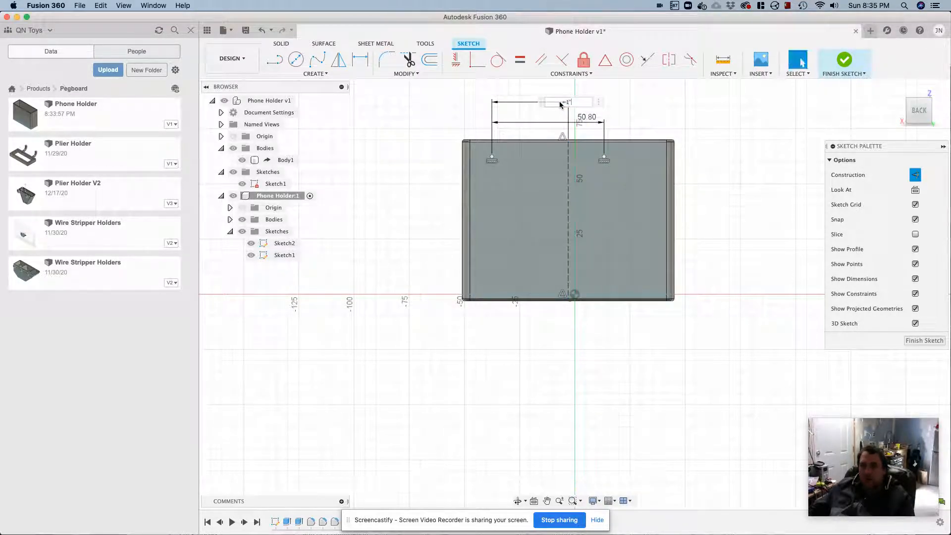
{"action": "key", "text": "Return"}
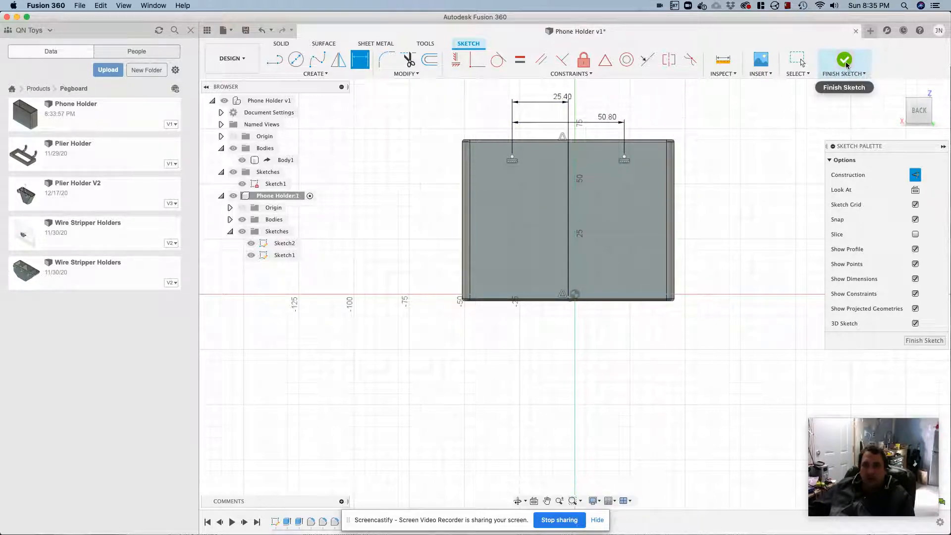
- Set the sketch points 10 mm below the back face's upper edge and finish the sketch
{"action": "left_click", "coordinate": [632, 143]}
{"action": "left_click", "coordinate": [624, 157]}
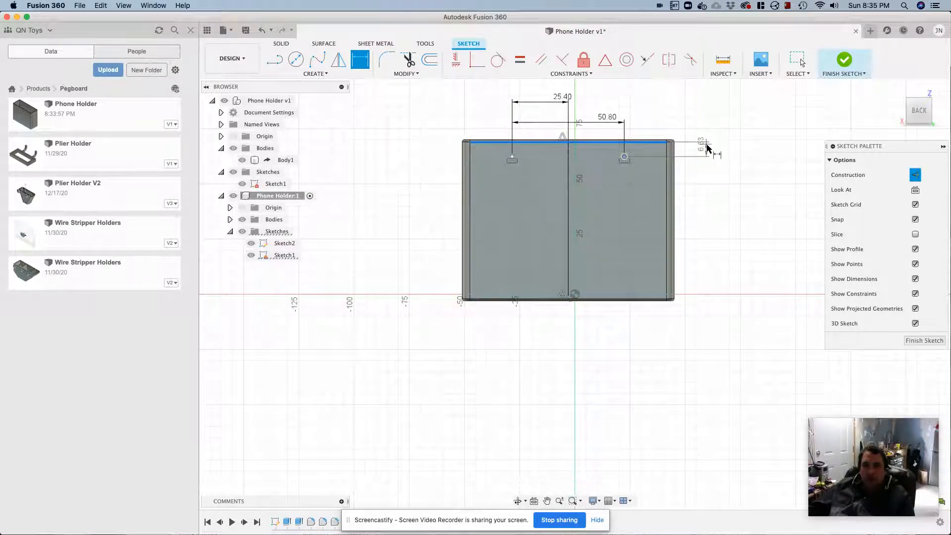
{"action": "left_click", "coordinate": [708, 148]}
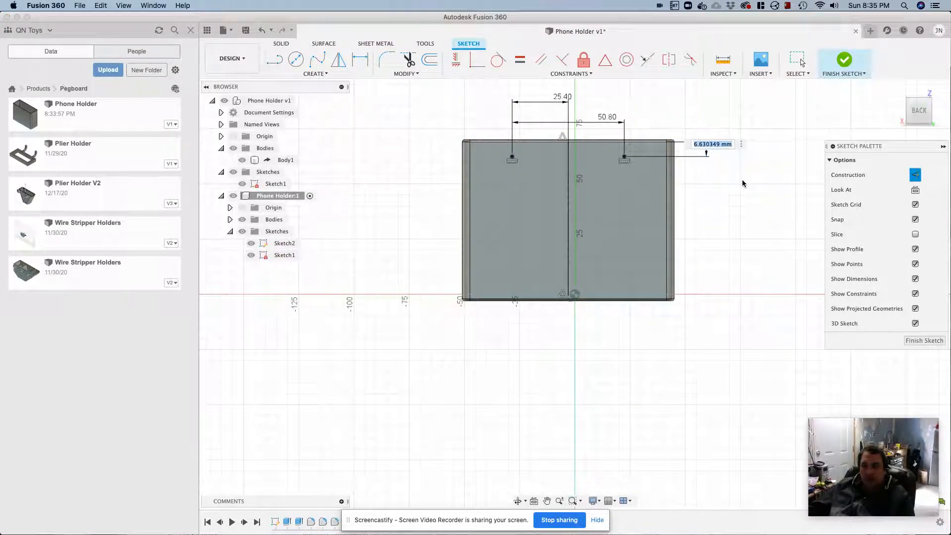
{"action": "type", "text": "10"}
{"action": "key", "text": "Return"}
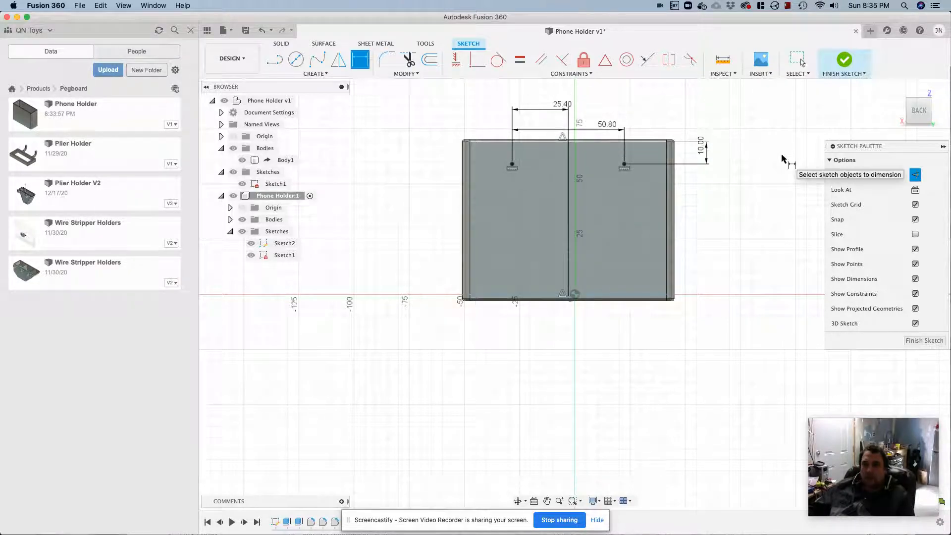
{"action": "left_click", "coordinate": [844, 61]}
- Create a joint connecting the left sketch point on the holder's back to the flat end of the peg hook
{"action": "mouse_move", "coordinate": [675, 307]}
{"action": "middle_mouse_down"}
{"action": "mouse_move", "coordinate": [741, 244]}
{"action": "mouse_move", "coordinate": [671, 321]}
{"action": "middle_mouse_up"}
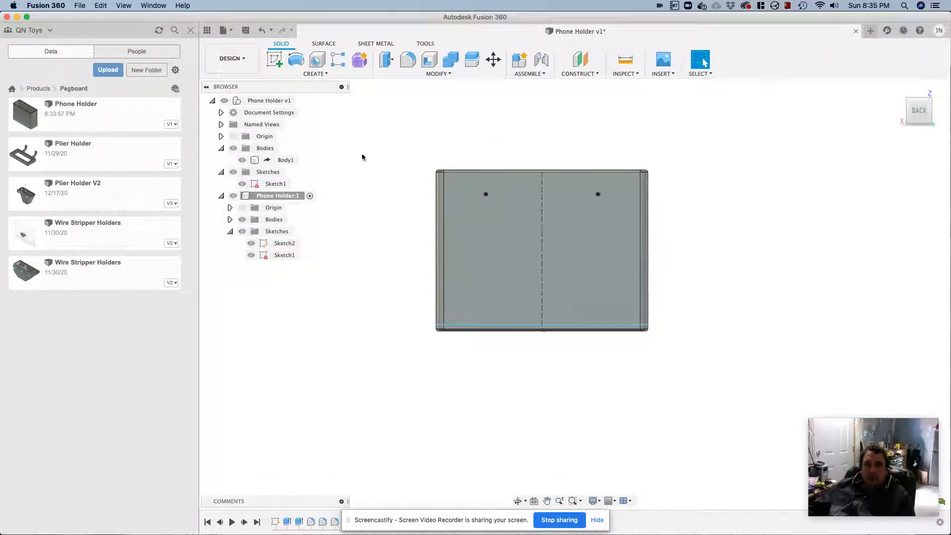
{"action": "left_click", "coordinate": [526, 74]}
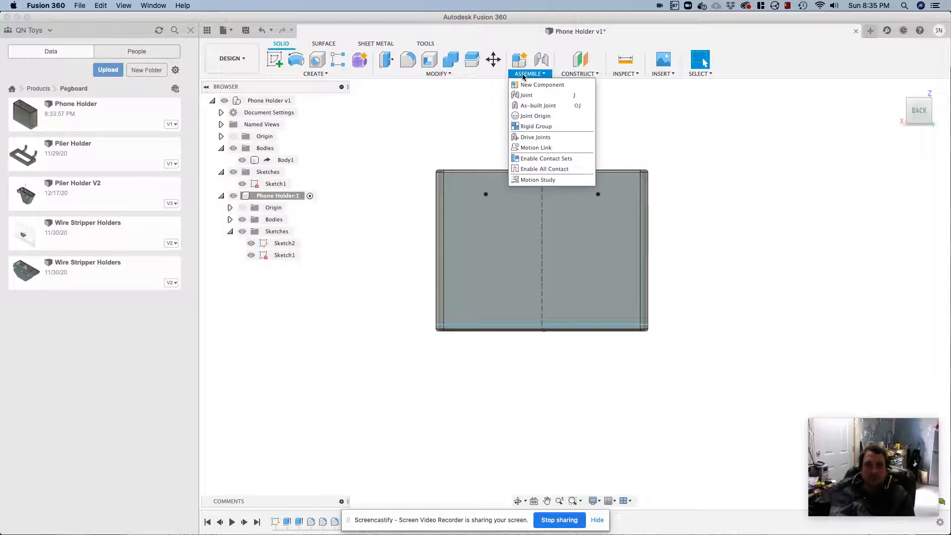
{"action": "left_click", "coordinate": [526, 95]}
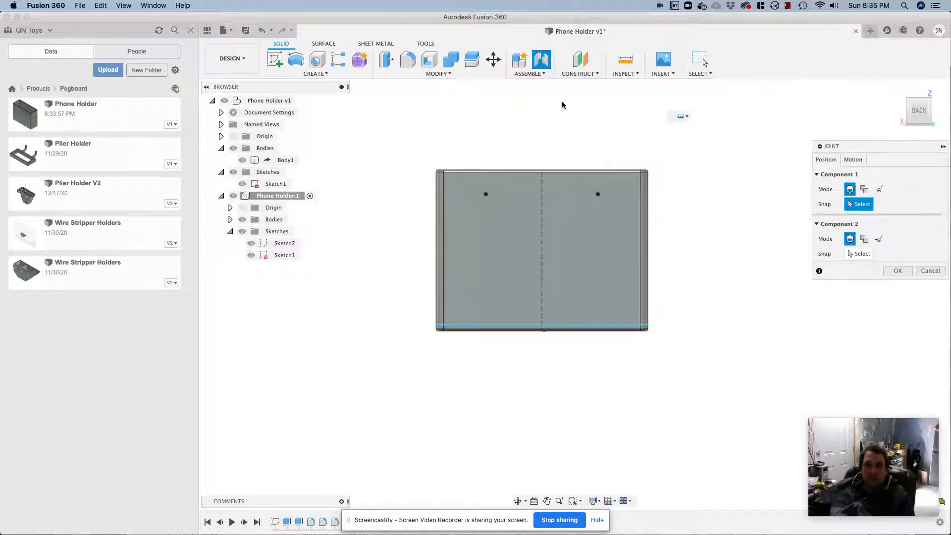
{"action": "left_click", "coordinate": [486, 196]}
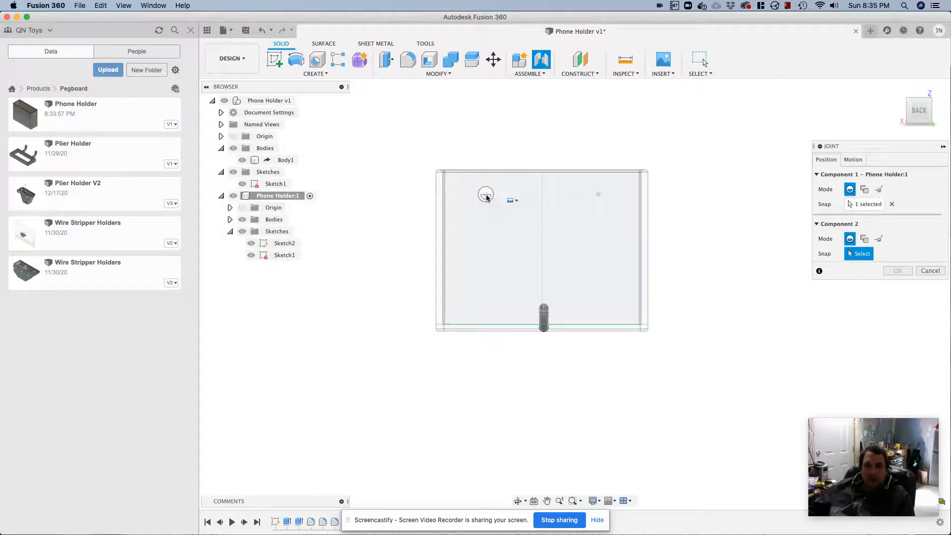
{"action": "middle_click_drag", "start_coordinate": [465, 366], "coordinate": [643, 340], "text": "shift"}
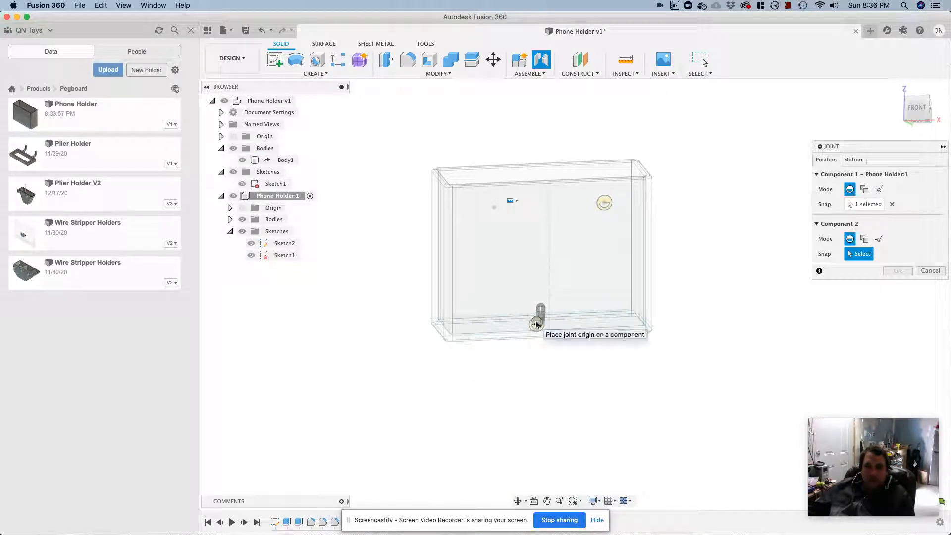
{"action": "scroll", "coordinate": [537, 325], "scroll_direction": "up", "scroll_amount": 5}
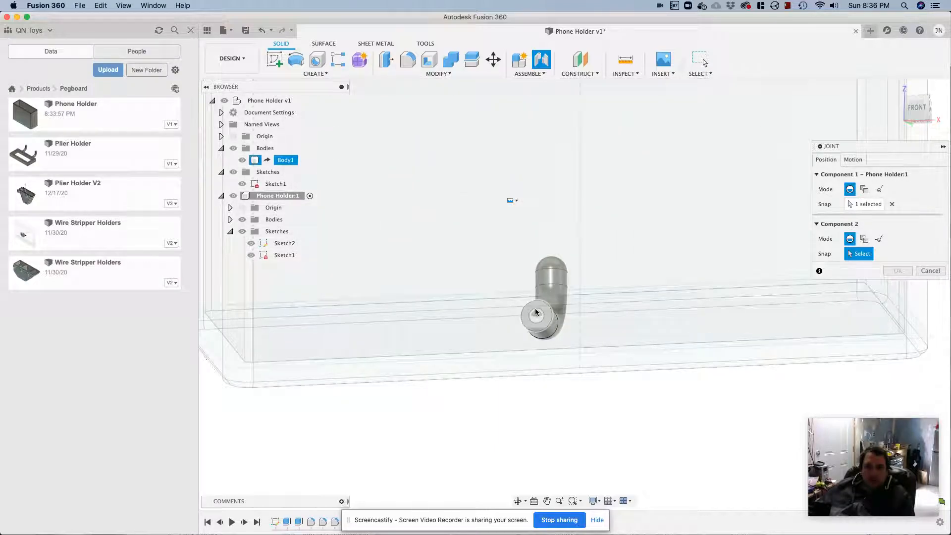
{"action": "left_click", "coordinate": [536, 317]}
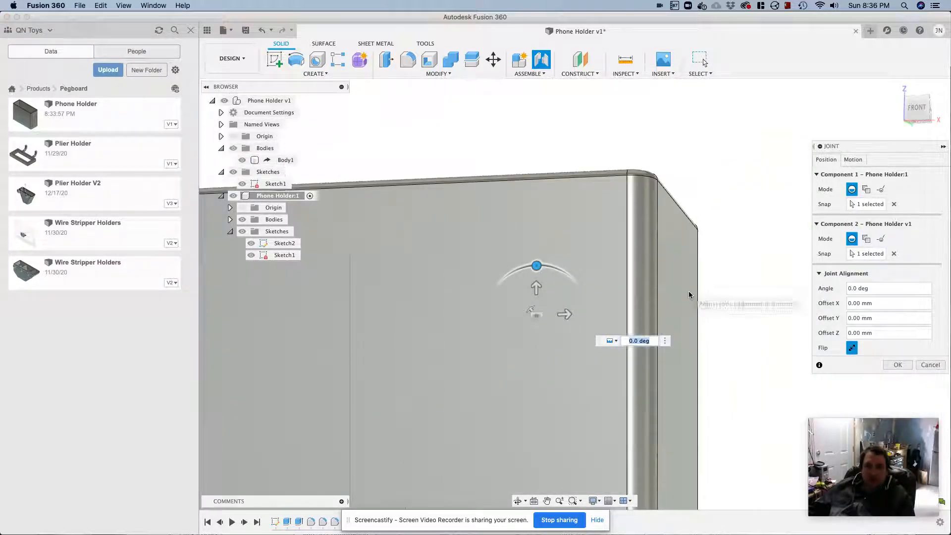
{"action": "middle_click_drag", "start_coordinate": [684, 317], "coordinate": [644, 331], "text": "shift"}
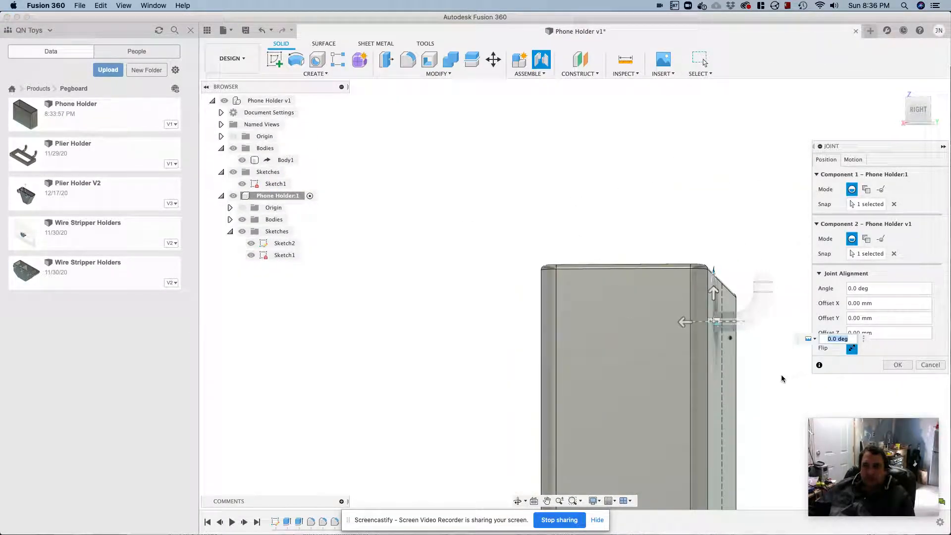
{"action": "left_click", "coordinate": [897, 365]}
- Create a copy of the peg hook body, moved sideways along the back face towards the other sketch point
{"action": "middle_click_drag", "start_coordinate": [828, 365], "coordinate": [647, 245], "text": "shift"}
{"action": "left_click", "coordinate": [286, 174]}
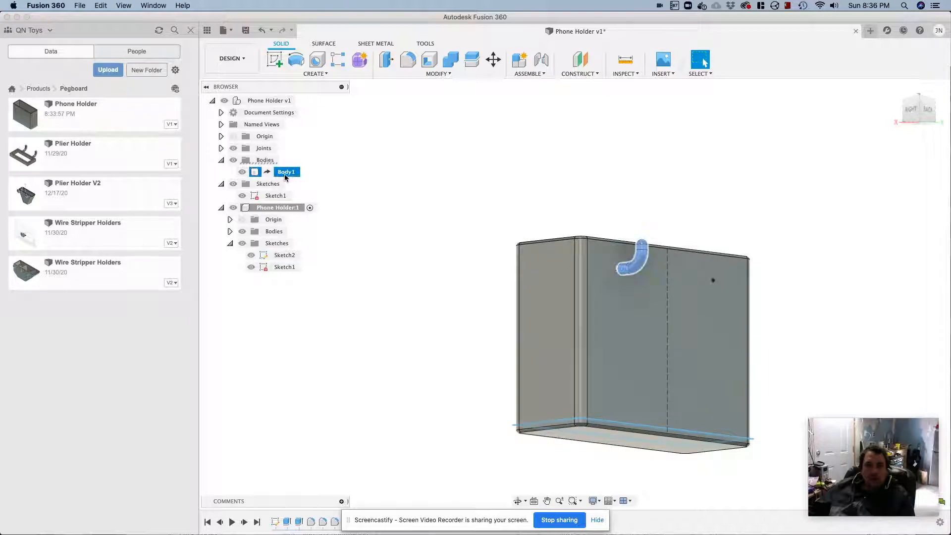
{"action": "right_click", "coordinate": [285, 173]}
{"action": "left_click", "coordinate": [325, 183]}
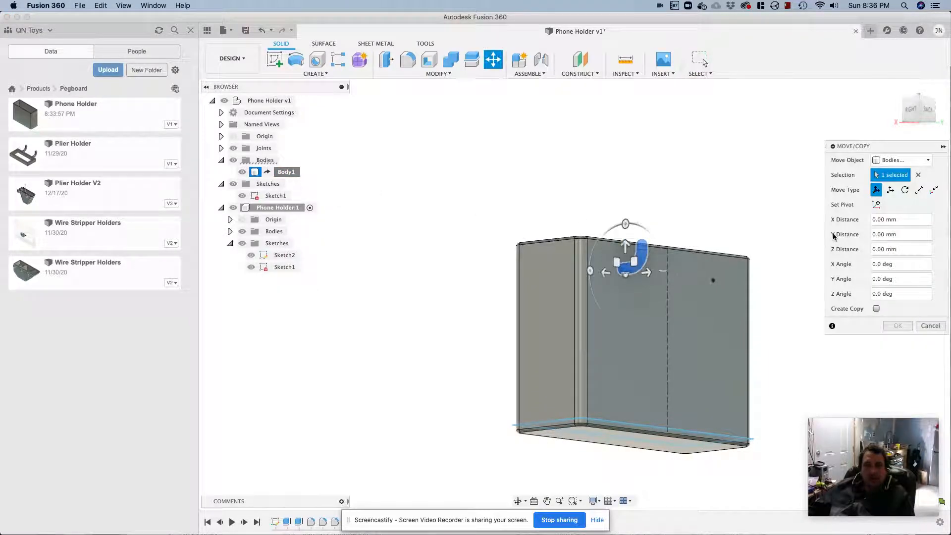
{"action": "left_click", "coordinate": [877, 309]}
{"action": "left_click_drag", "start_coordinate": [608, 273], "coordinate": [668, 281]}
{"action": "left_click", "coordinate": [897, 326]}
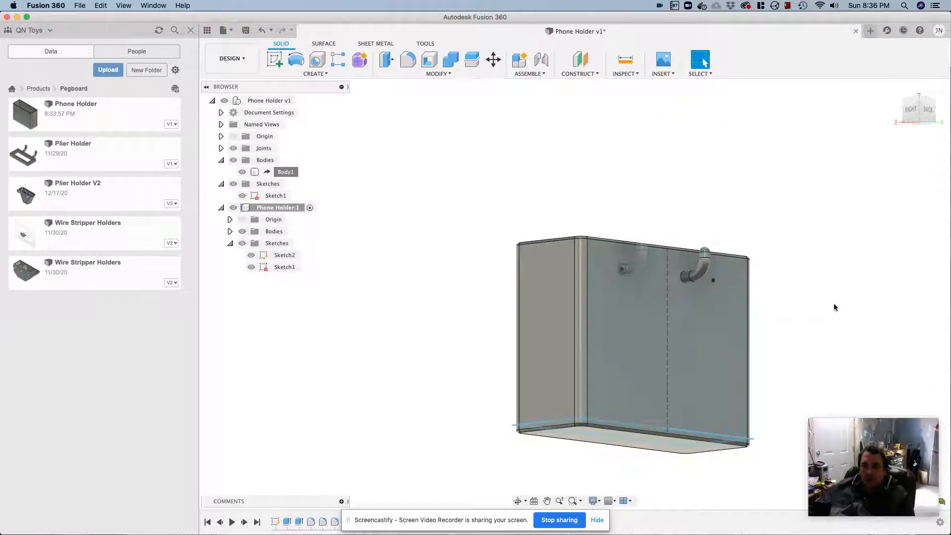
- Start a joint from the unused sketch point on the back face, hiding the copied hook body to reach it
{"action": "left_click", "coordinate": [530, 74]}
{"action": "left_click", "coordinate": [699, 171]}
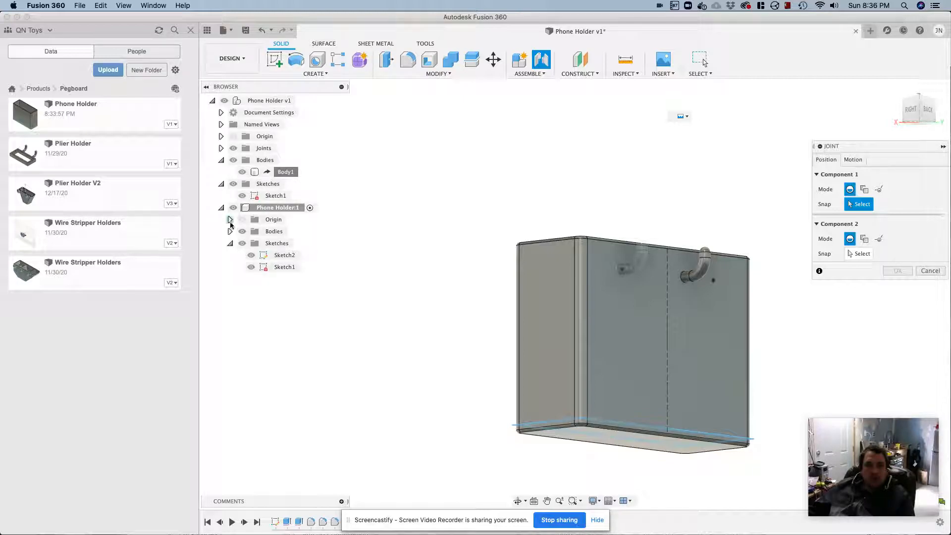
{"action": "left_click", "coordinate": [230, 231]}
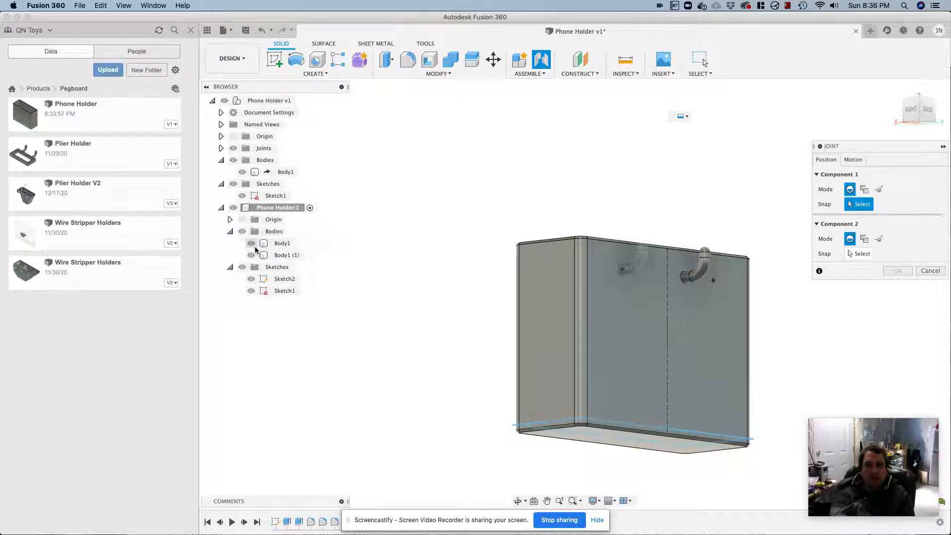
{"action": "left_click", "coordinate": [251, 255]}
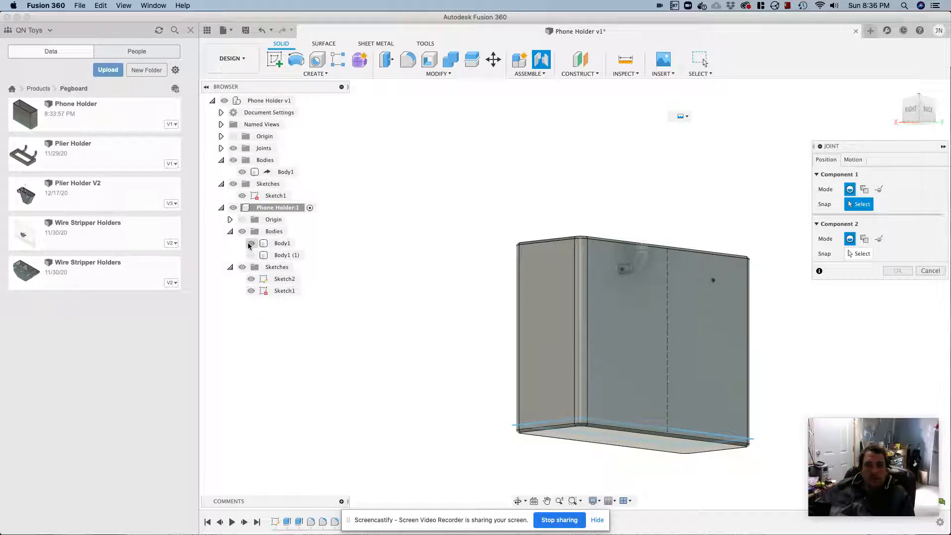
{"action": "left_click", "coordinate": [715, 284]}
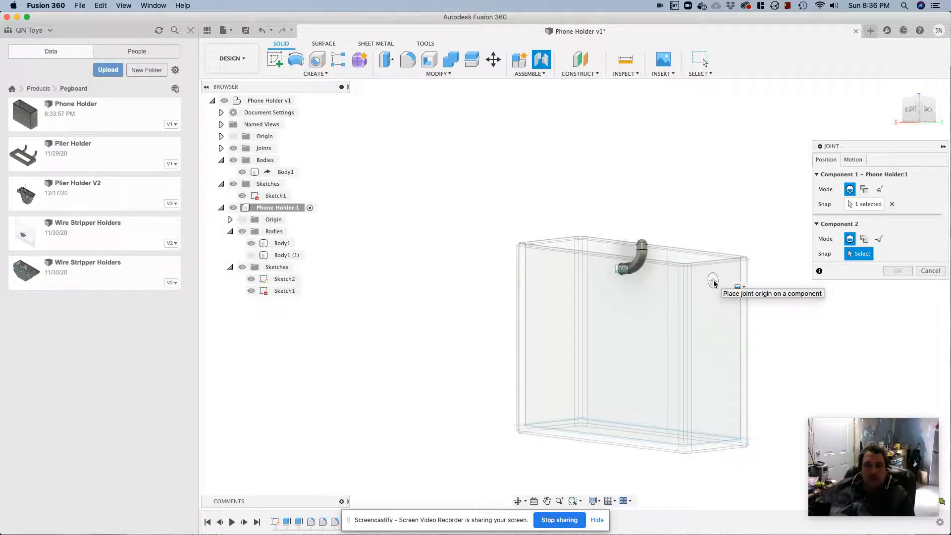
- Show the copied hook again and hide the holder body and its two sketches to expose the hook's flat end
{"action": "left_click", "coordinate": [251, 256]}
{"action": "middle_click_drag", "start_coordinate": [409, 266], "coordinate": [539, 295], "text": "shift"}
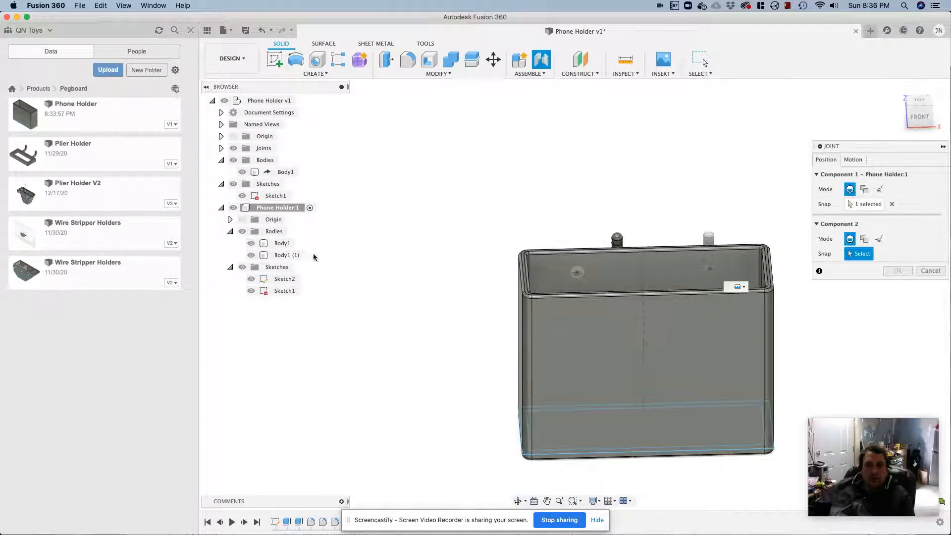
{"action": "left_click", "coordinate": [251, 244]}
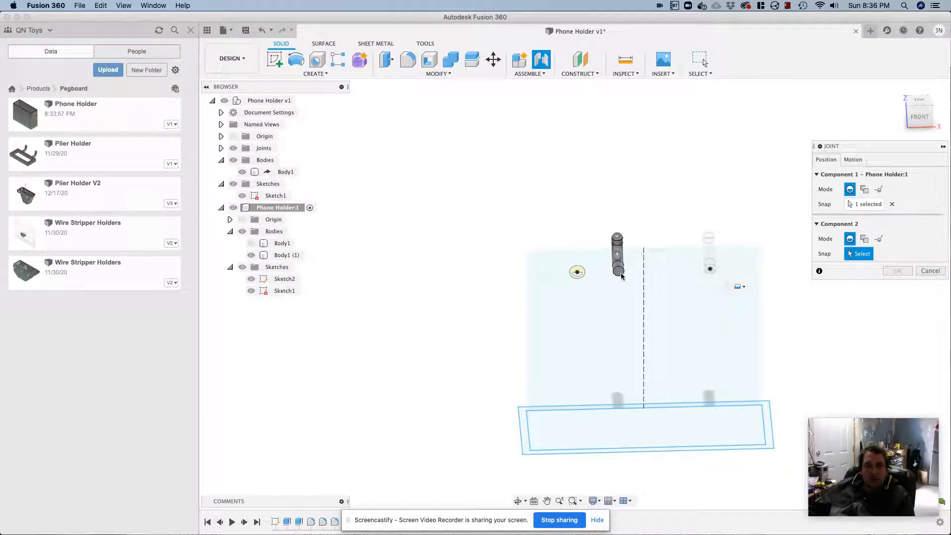
{"action": "scroll", "coordinate": [621, 275], "scroll_direction": "down", "scroll_amount": 3}
{"action": "scroll", "coordinate": [622, 275], "scroll_direction": "up", "scroll_amount": 5}
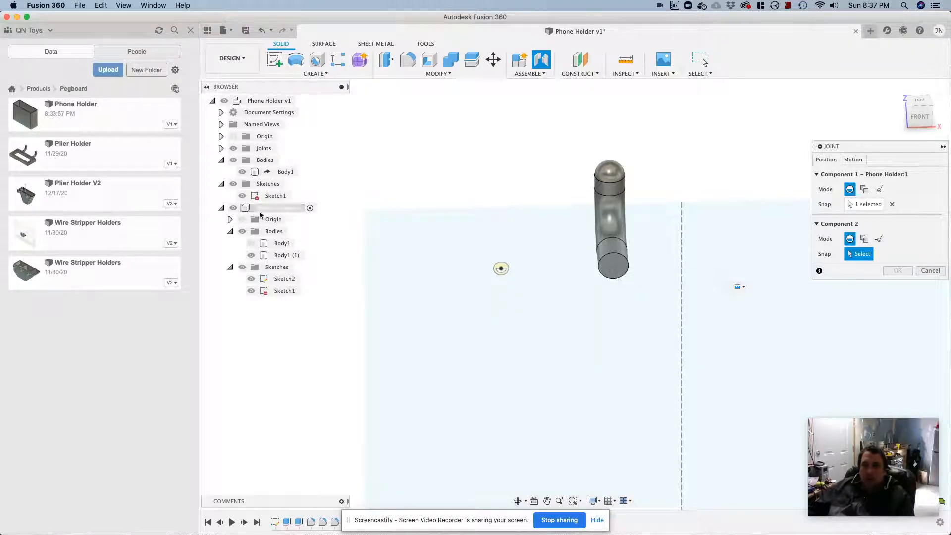
{"action": "left_click", "coordinate": [251, 291]}
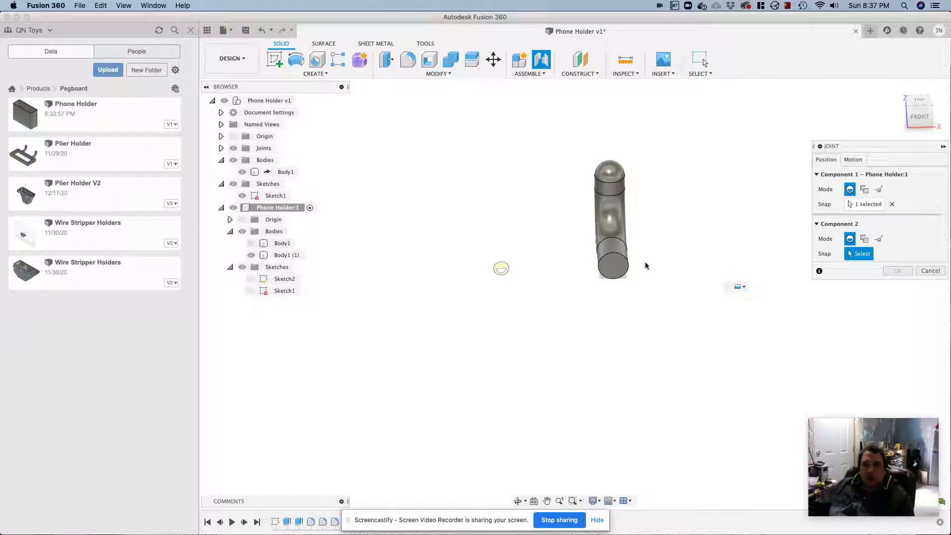
- Cancel the unfinished joint between the back face's sketch point and the copied peg hook
{"action": "middle_click_drag", "start_coordinate": [677, 287], "coordinate": [661, 240], "text": "shift"}
{"action": "scroll", "coordinate": [661, 241], "scroll_direction": "down", "scroll_amount": 5}
{"action": "scroll", "coordinate": [661, 243], "scroll_direction": "down", "scroll_amount": 2}
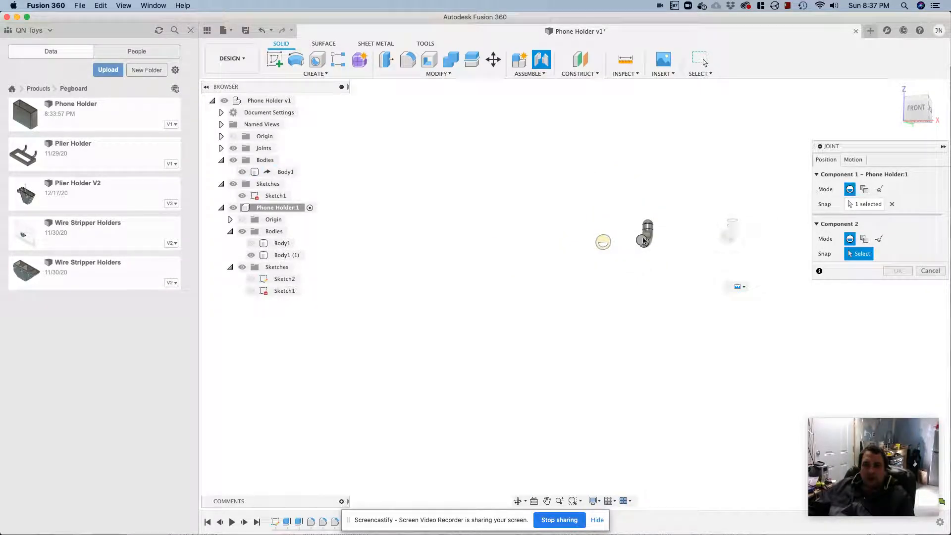
{"action": "scroll", "coordinate": [644, 242], "scroll_direction": "up", "scroll_amount": 7}
{"action": "middle_click_drag", "start_coordinate": [711, 251], "coordinate": [667, 291], "text": "shift"}
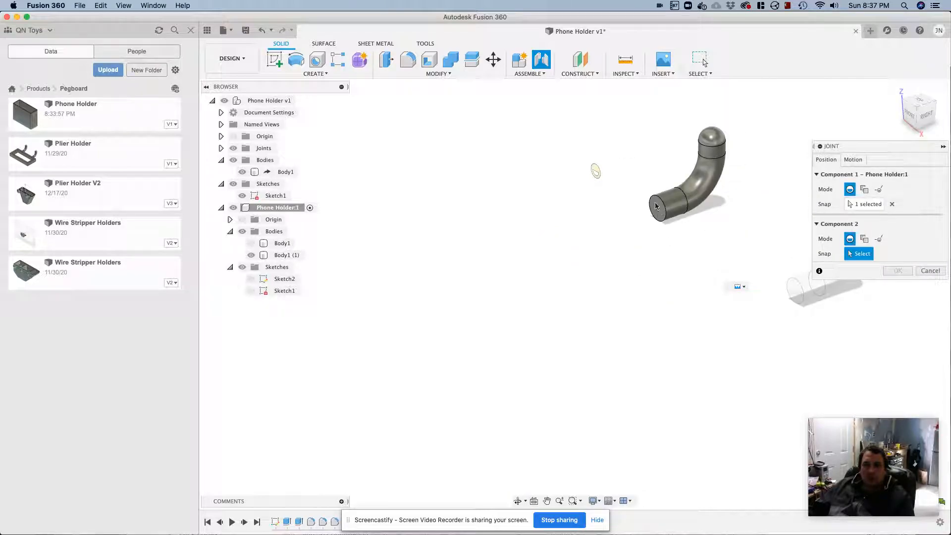
{"action": "left_click", "coordinate": [931, 271]}
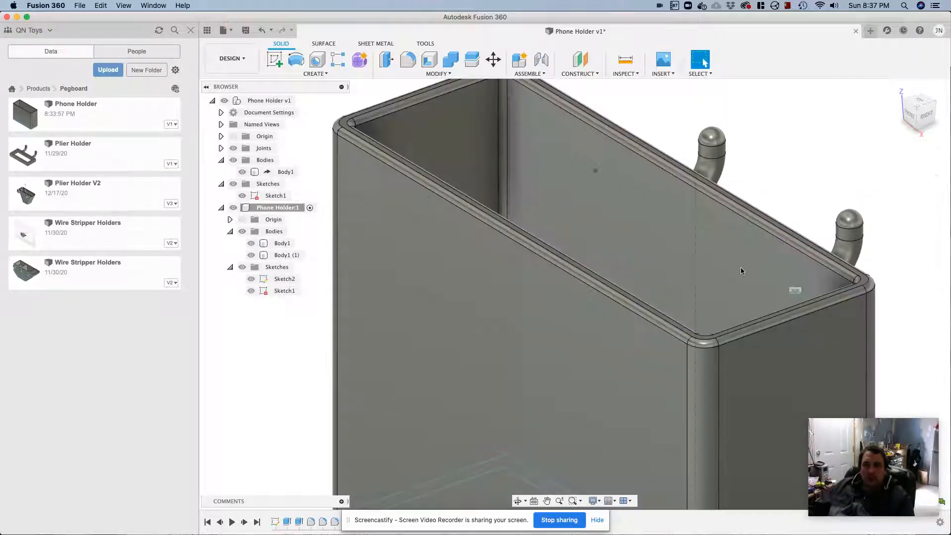
{"action": "scroll", "coordinate": [709, 266], "scroll_direction": "down", "scroll_amount": 4}
{"action": "middle_click_drag", "start_coordinate": [805, 273], "coordinate": [525, 281], "text": "shift"}
{"action": "scroll", "coordinate": [739, 299], "scroll_direction": "down", "scroll_amount": 6}
{"action": "middle_click_drag", "start_coordinate": [843, 313], "coordinate": [800, 295], "text": "shift"}
{"action": "scroll", "coordinate": [799, 295], "scroll_direction": "down", "scroll_amount": 2}
{"action": "scroll", "coordinate": [799, 295], "scroll_direction": "up", "scroll_amount": 4}
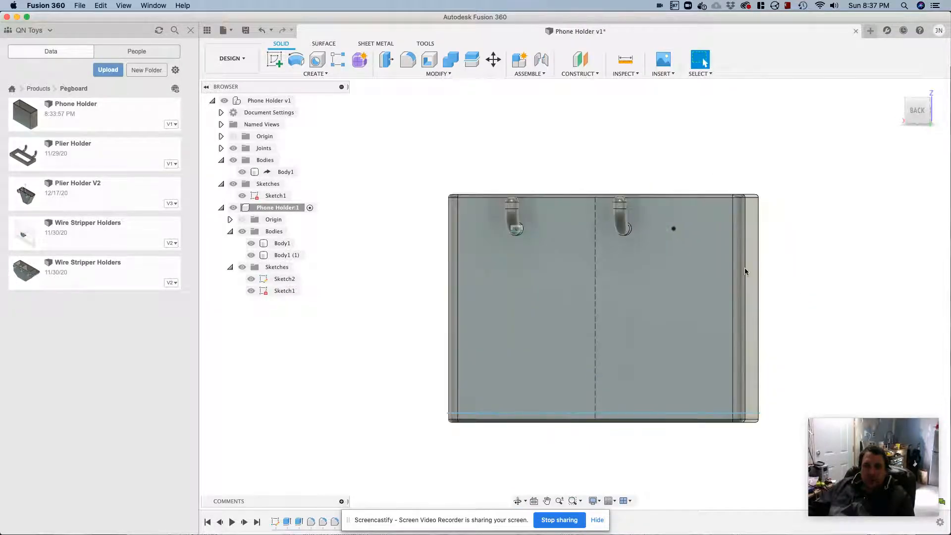
{"action": "left_click", "coordinate": [615, 225]}
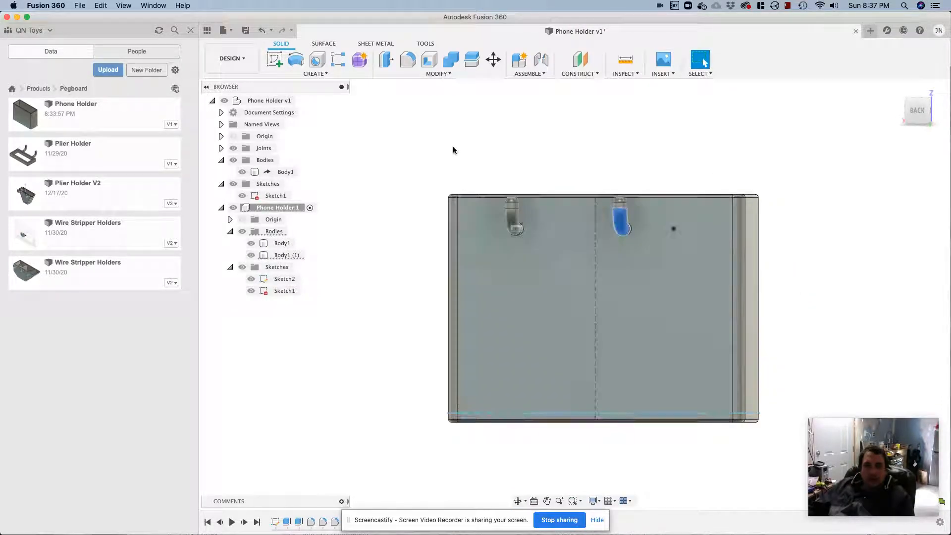
{"action": "left_click", "coordinate": [548, 74]}
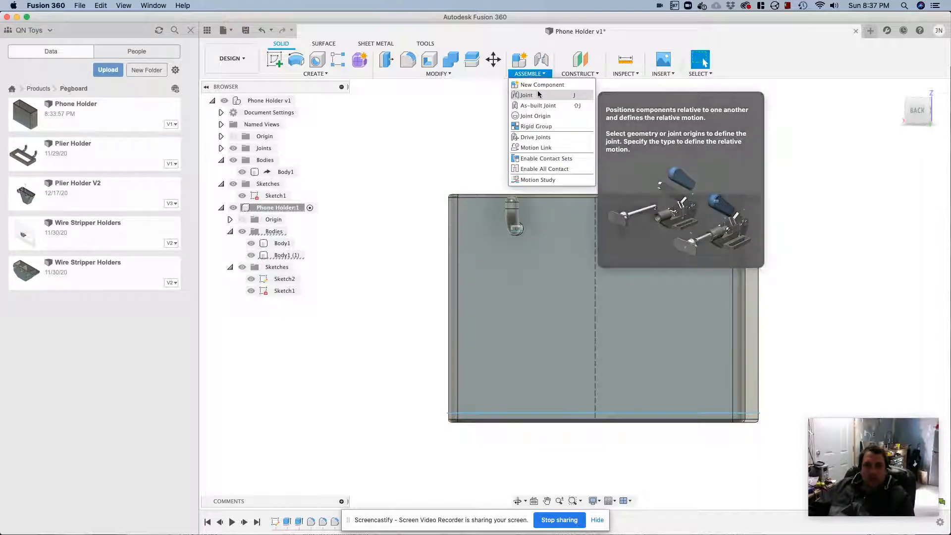
{"action": "left_click", "coordinate": [538, 91]}
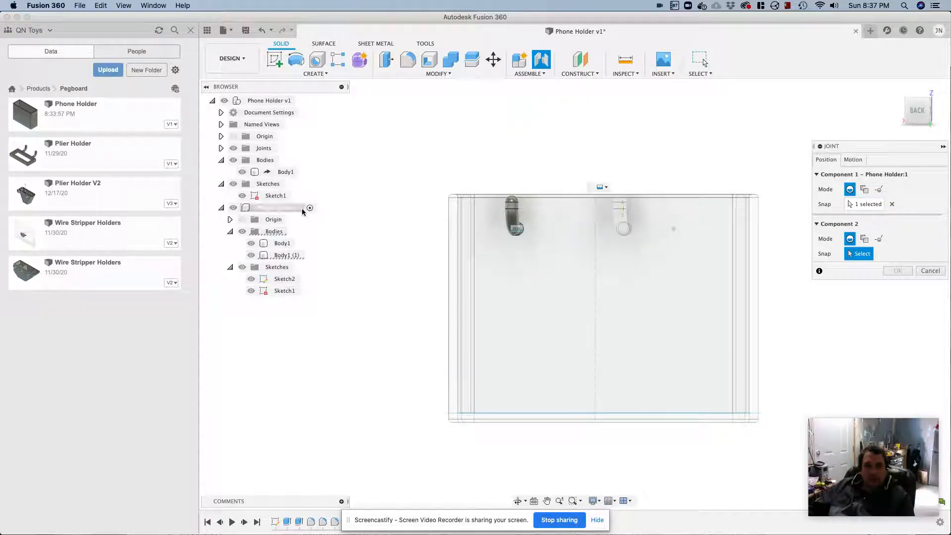
{"action": "left_click", "coordinate": [892, 203]}
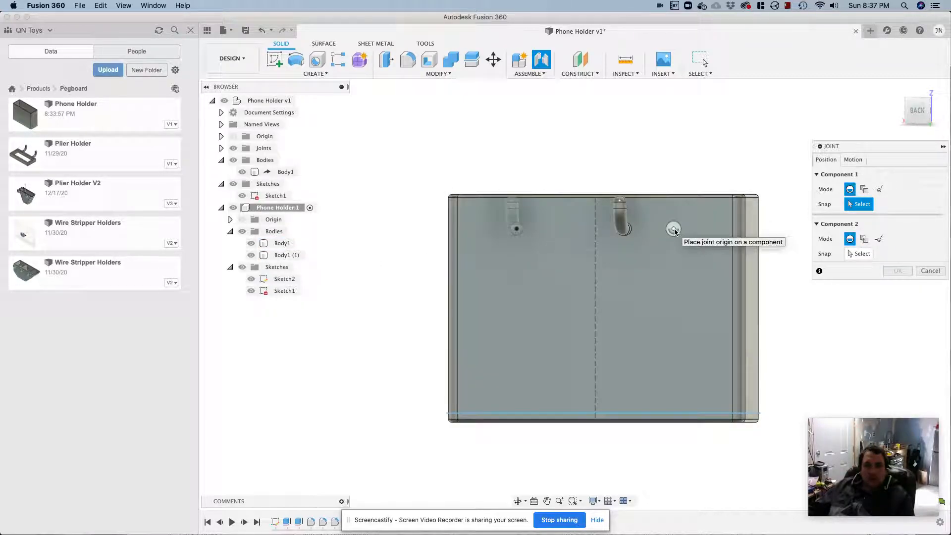
{"action": "left_click", "coordinate": [674, 231]}
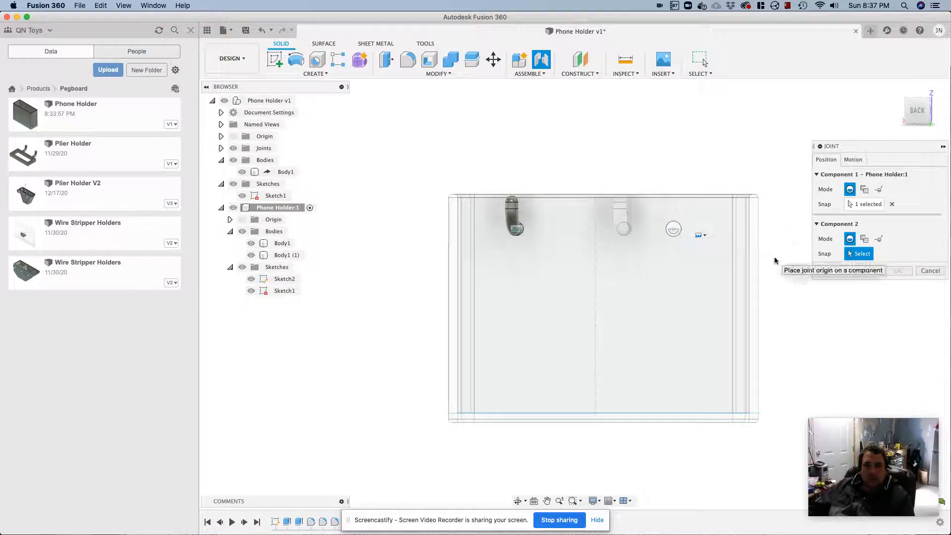
{"action": "left_click", "coordinate": [930, 270]}
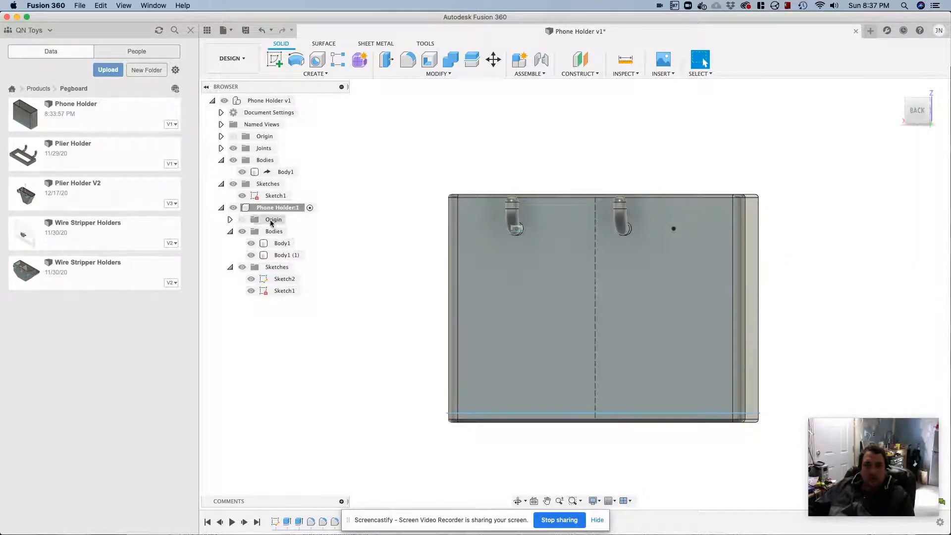
- Delete the copied peg hook body from the Phone Holder:1 component, accepting the removal of its referenced feature
{"action": "left_click", "coordinate": [277, 173]}
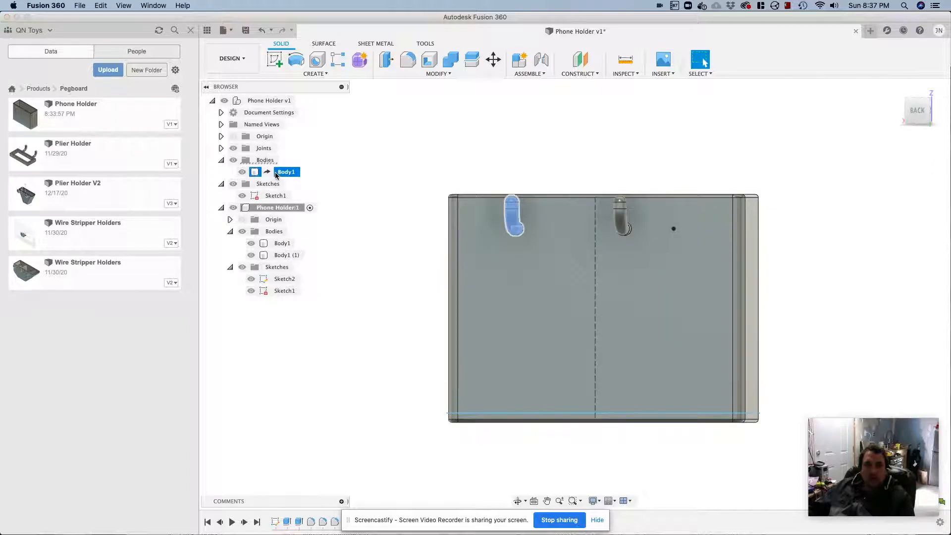
{"action": "left_click", "coordinate": [279, 243]}
{"action": "left_click", "coordinate": [287, 255]}
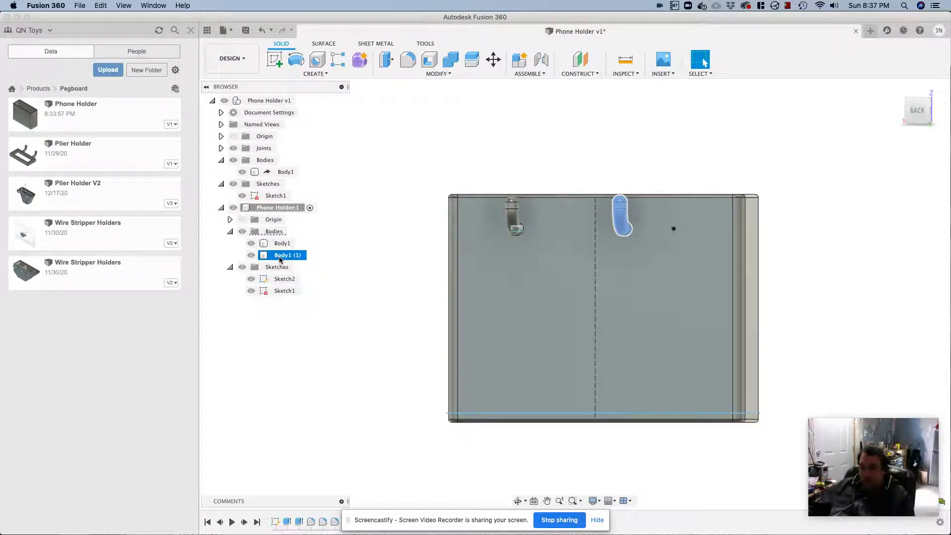
{"action": "key", "text": "Delete"}
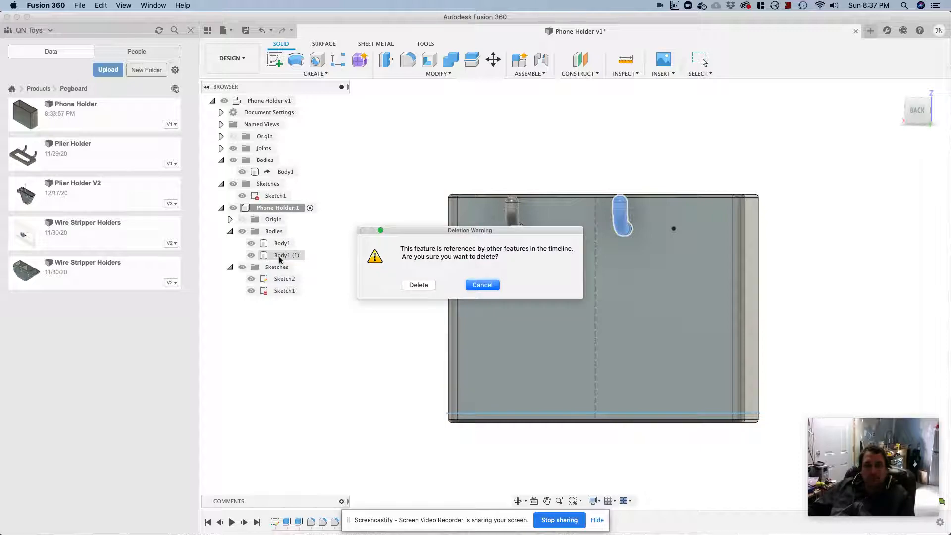
{"action": "left_click", "coordinate": [419, 285]}
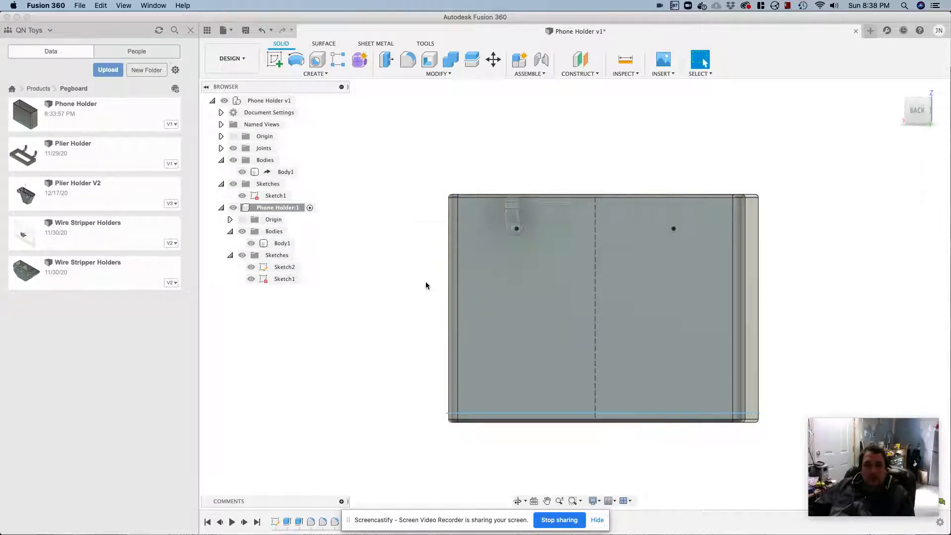
- Activate the top-level Phone Holder v1 component
{"action": "right_click", "coordinate": [285, 172]}
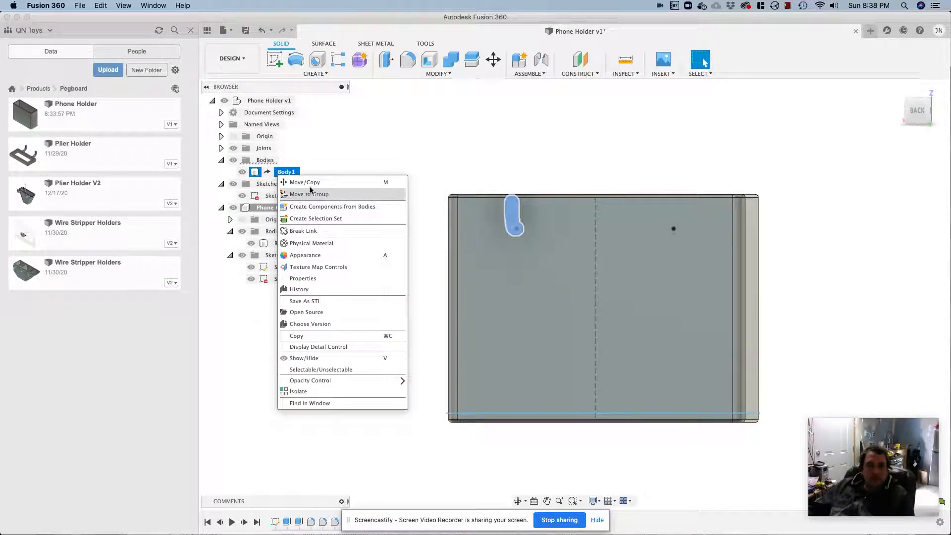
{"action": "left_click", "coordinate": [274, 105]}
{"action": "left_click", "coordinate": [293, 100]}
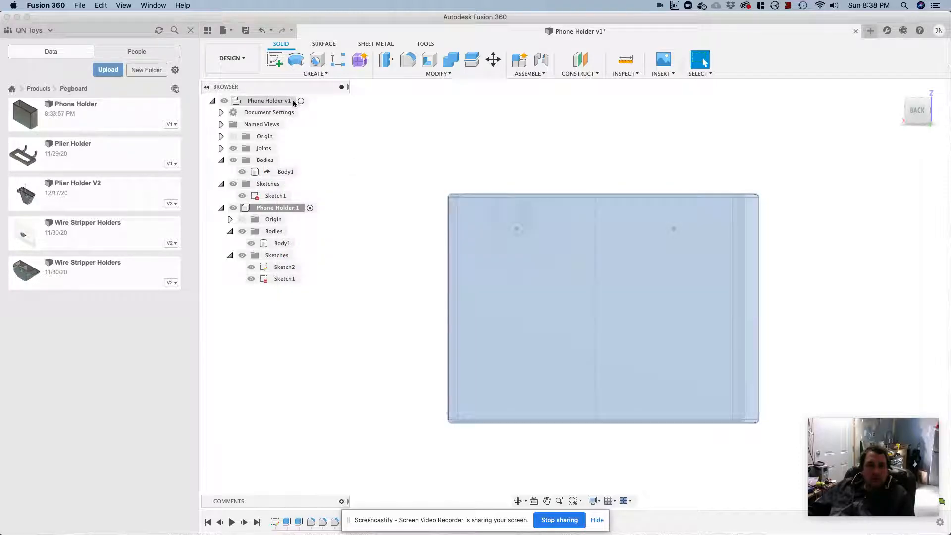
- Create a copy of the original peg hook body, moved -25 mm in X along the back face
{"action": "right_click", "coordinate": [278, 174]}
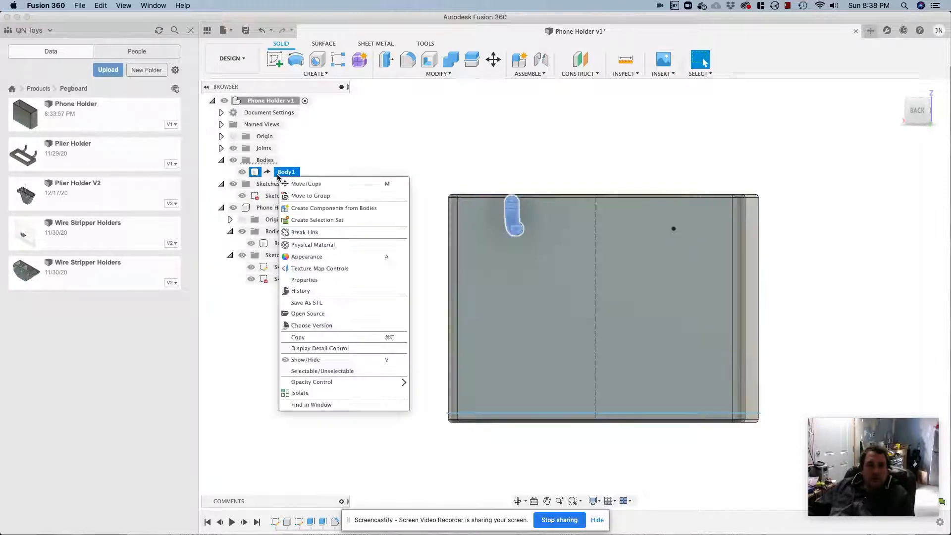
{"action": "left_click", "coordinate": [304, 183]}
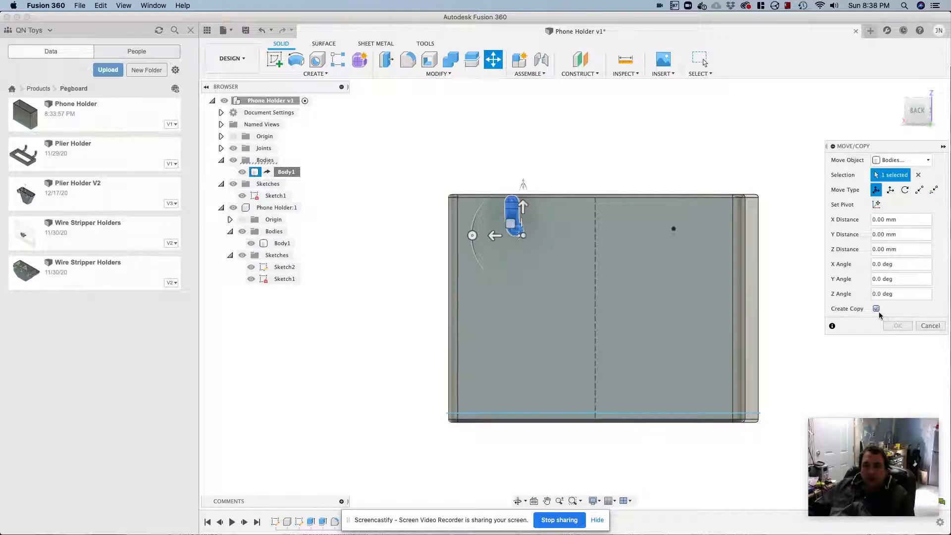
{"action": "left_click_drag", "start_coordinate": [494, 237], "coordinate": [575, 244]}
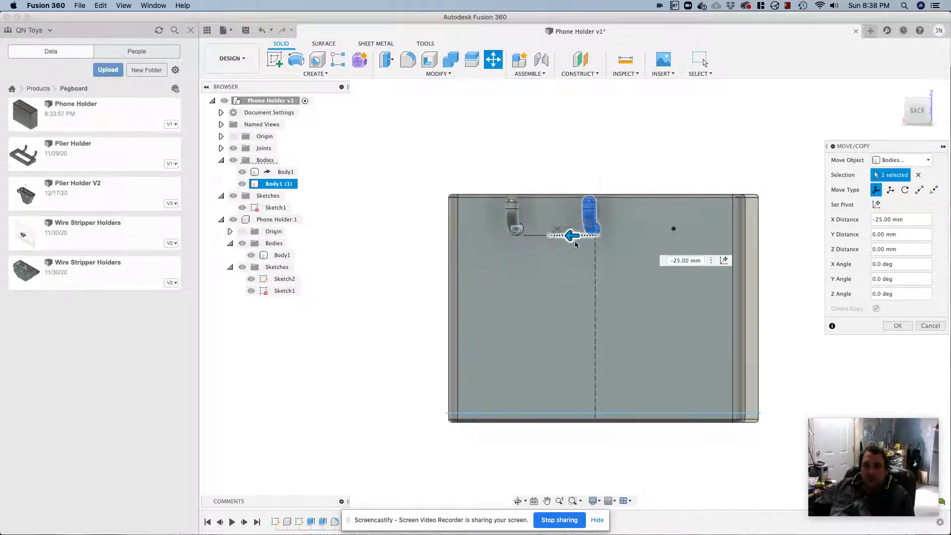
{"action": "left_click", "coordinate": [898, 326]}
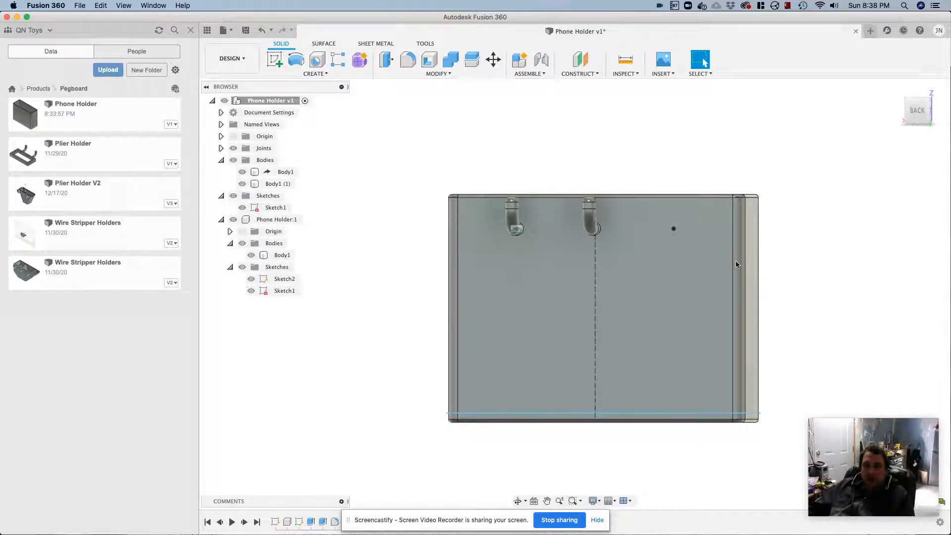
- Try to joint the free sketch point on the back face to the copied hook's flat end, and undo the hook copy
{"action": "left_click", "coordinate": [524, 74]}
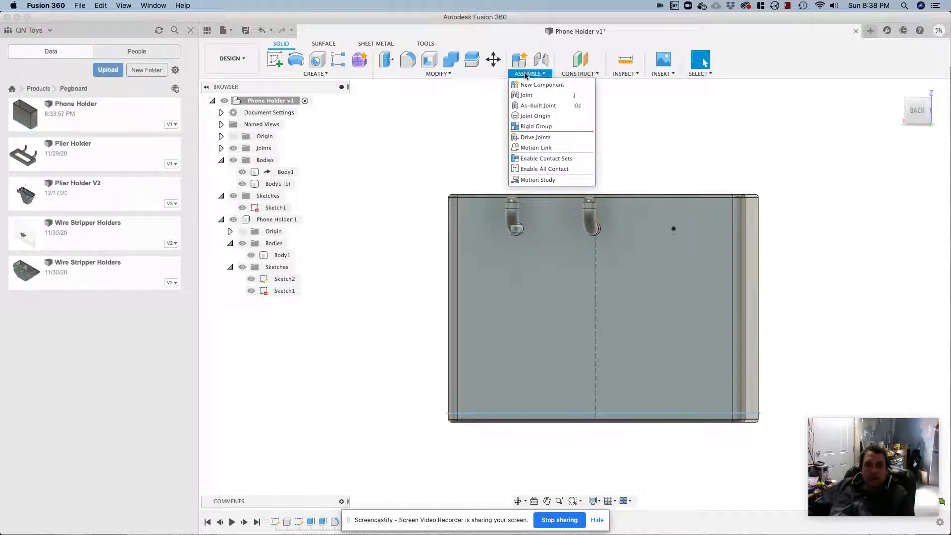
{"action": "left_click", "coordinate": [528, 94]}
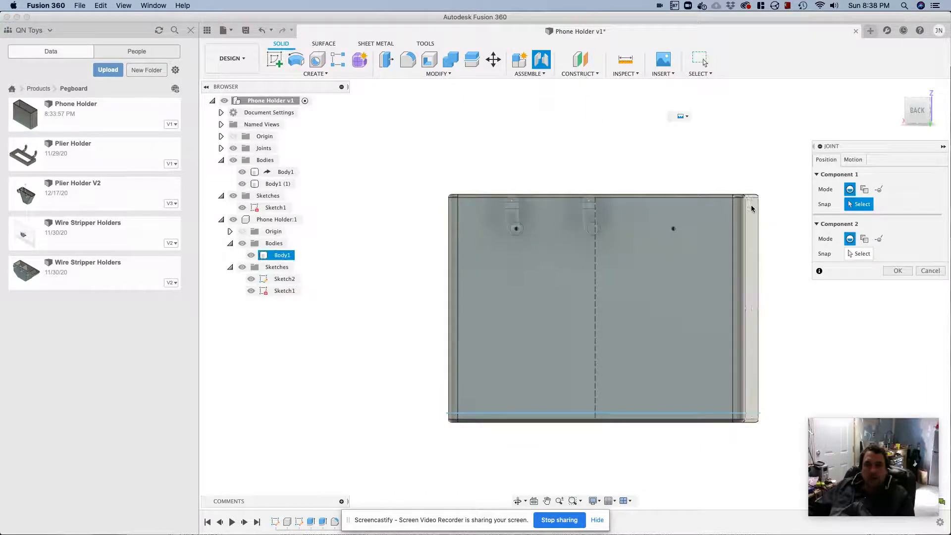
{"action": "middle_click_drag", "start_coordinate": [725, 208], "coordinate": [737, 215], "text": "shift"}
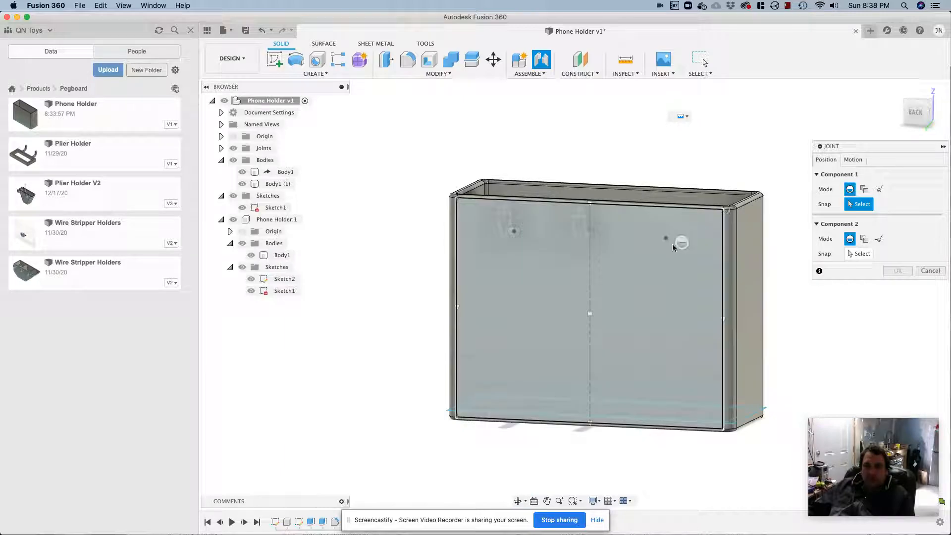
{"action": "left_click", "coordinate": [666, 244]}
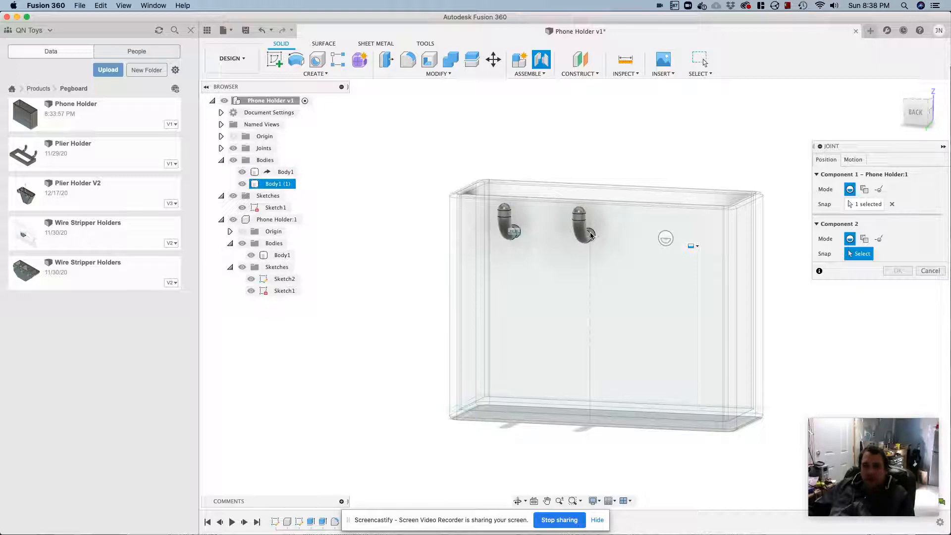
{"action": "middle_click_drag", "start_coordinate": [801, 302], "coordinate": [639, 307], "text": "shift"}
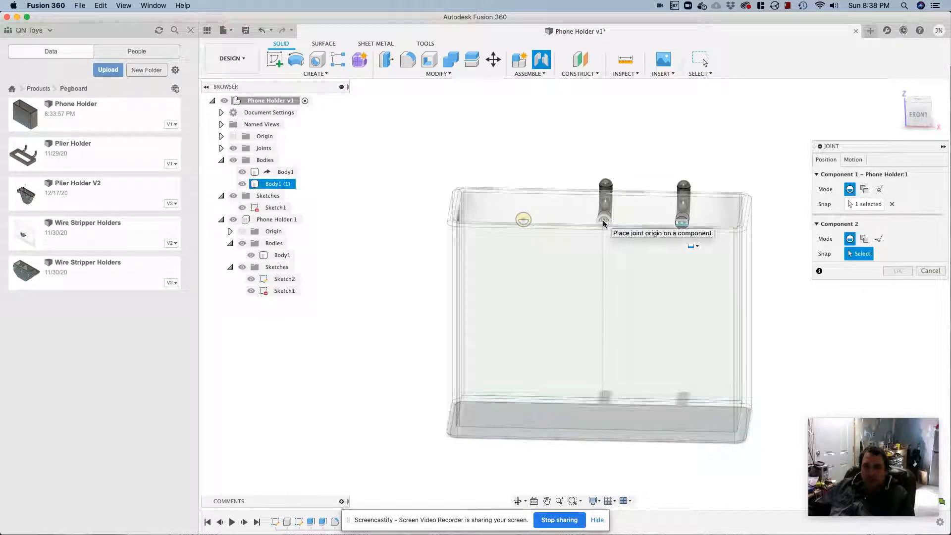
{"action": "left_click", "coordinate": [604, 224]}
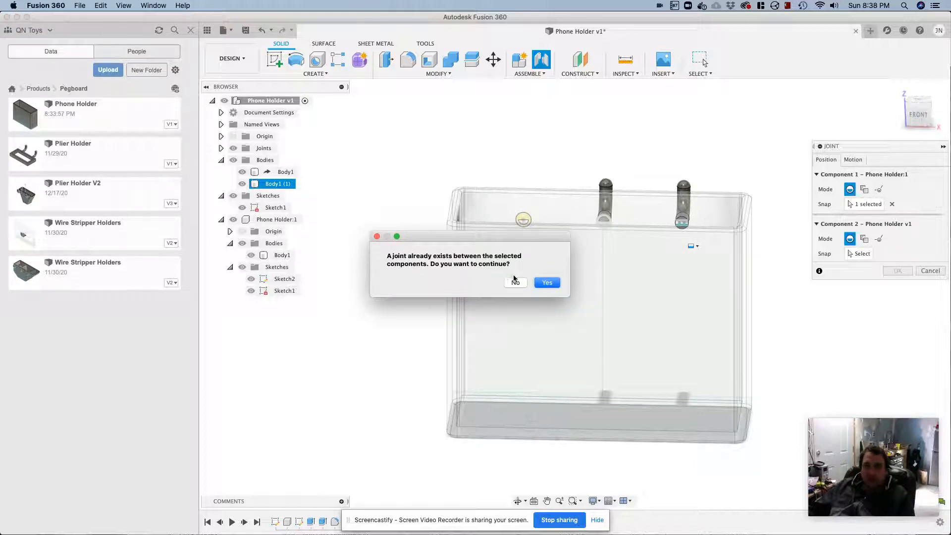
{"action": "left_click", "coordinate": [548, 282]}
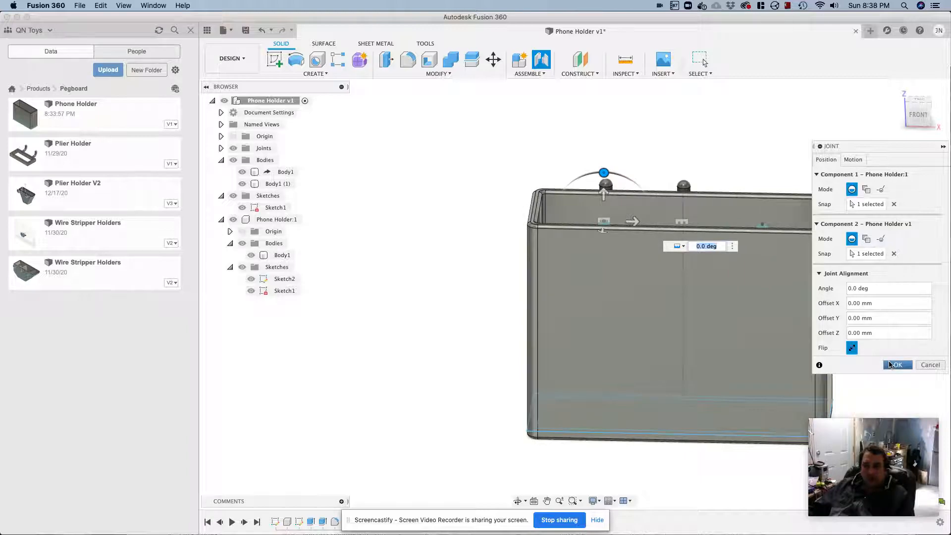
{"action": "left_click", "coordinate": [933, 366]}
{"action": "key", "text": "super+z"}
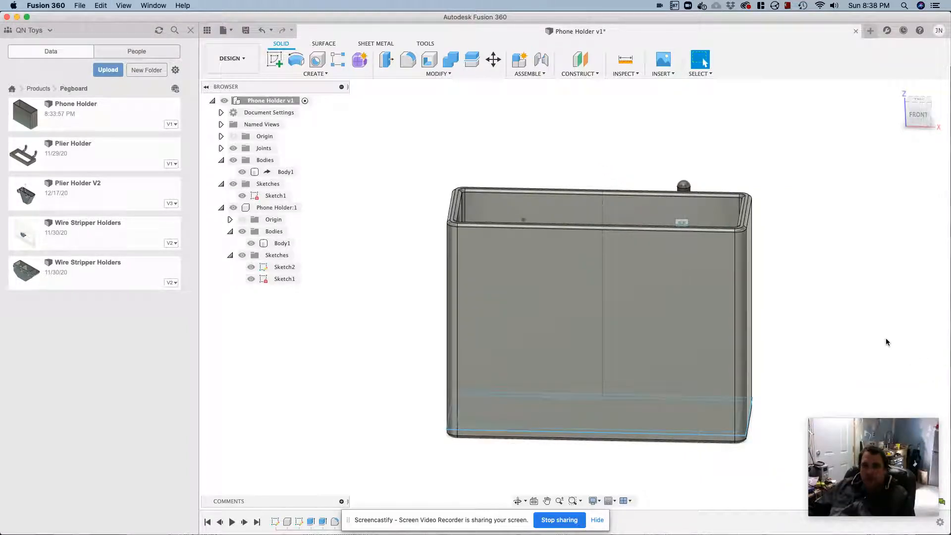
- Create a copy of the peg hook body at an X distance of -2" along the holder's back face
{"action": "middle_click_drag", "start_coordinate": [394, 257], "coordinate": [389, 170], "text": "shift"}
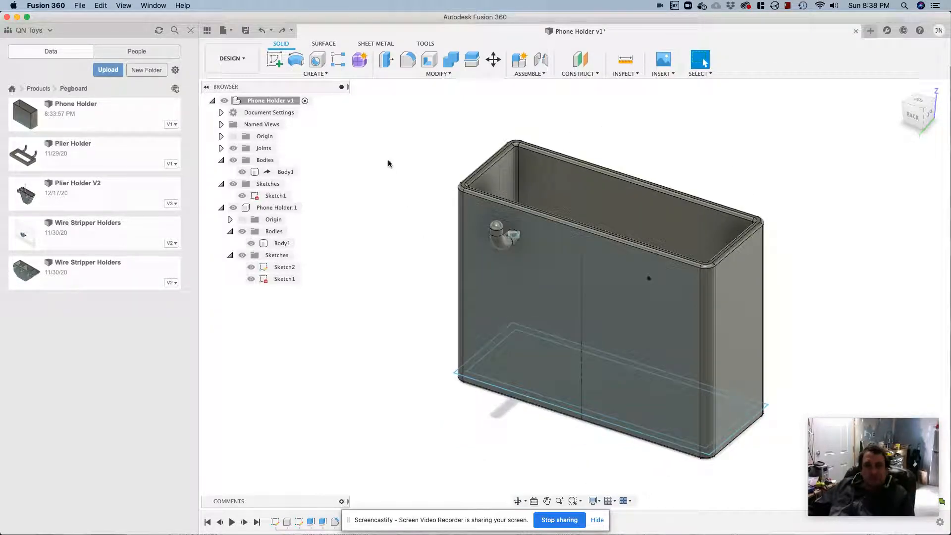
{"action": "right_click", "coordinate": [286, 174]}
{"action": "left_click", "coordinate": [307, 180]}
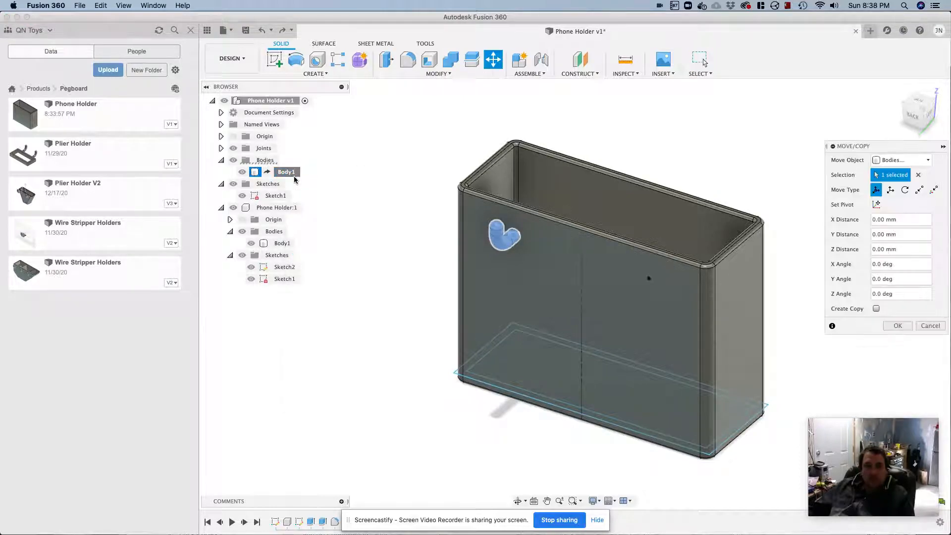
{"action": "left_click", "coordinate": [877, 308]}
{"action": "left_click_drag", "start_coordinate": [492, 238], "coordinate": [578, 261]}
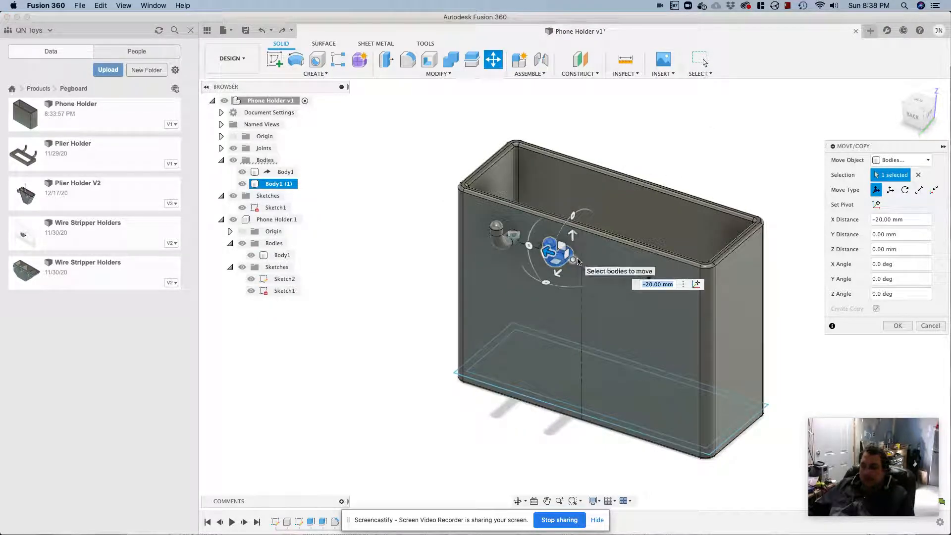
{"action": "type", "text": "-2\""}
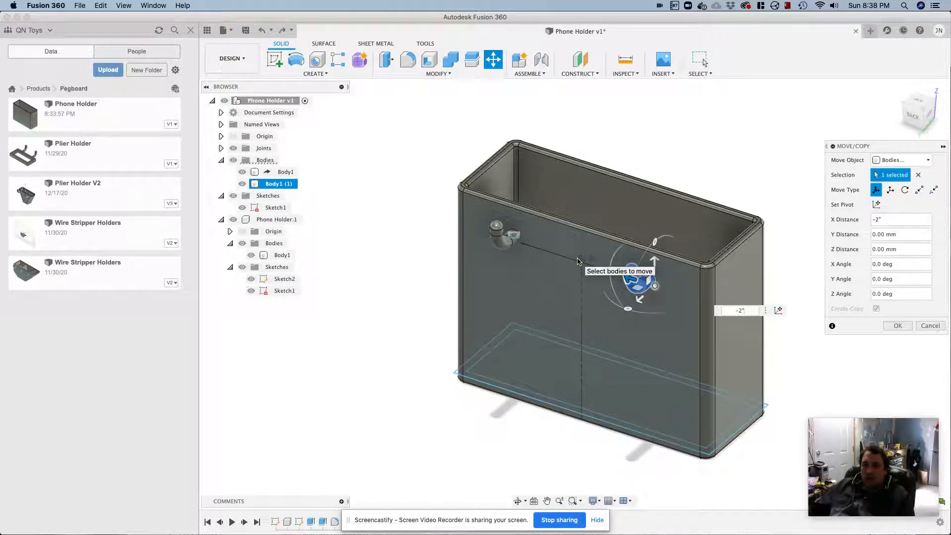
{"action": "left_click", "coordinate": [898, 326]}
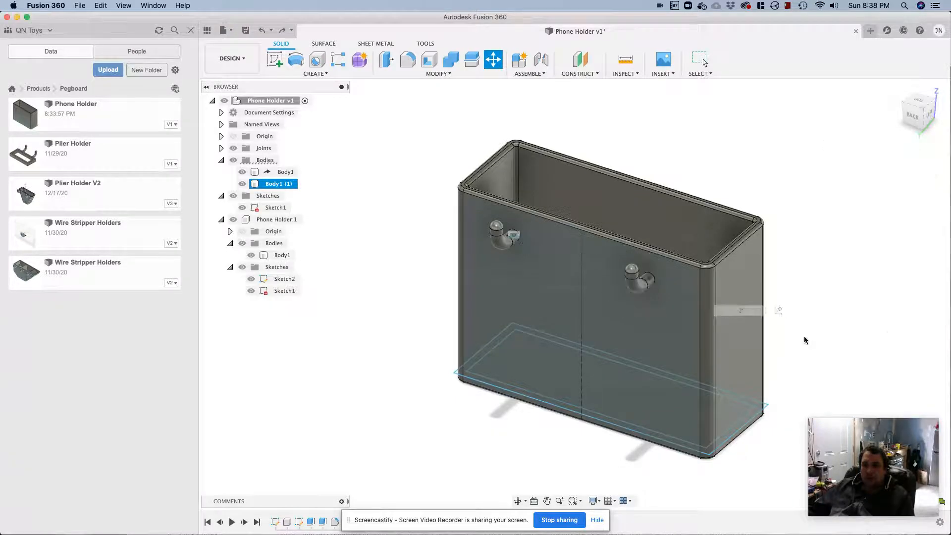
- Edit the back-face sketch to set the hook points' distance below the holder's upper edge to 5 mm, and finish the sketch
{"action": "middle_click_drag", "start_coordinate": [819, 318], "coordinate": [844, 302], "text": "shift"}
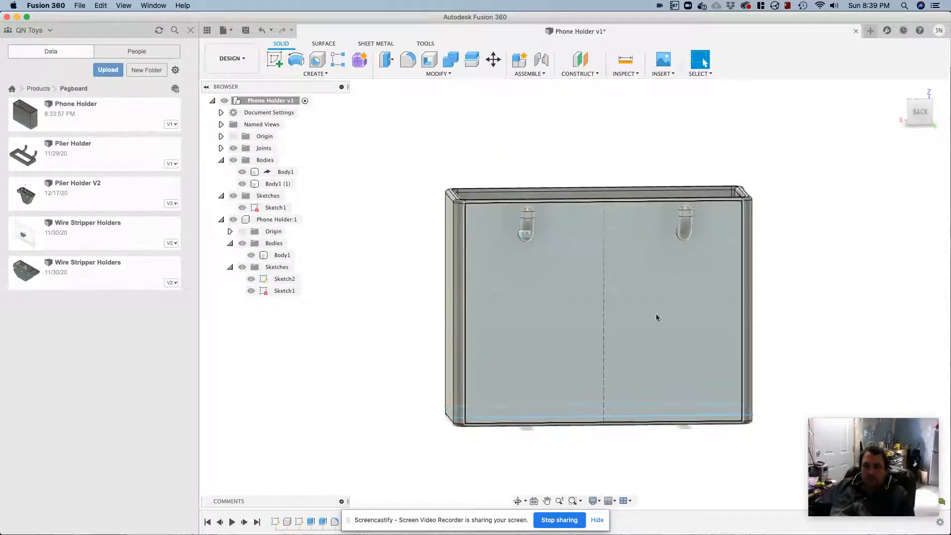
{"action": "left_click", "coordinate": [601, 304]}
{"action": "right_click", "coordinate": [592, 303]}
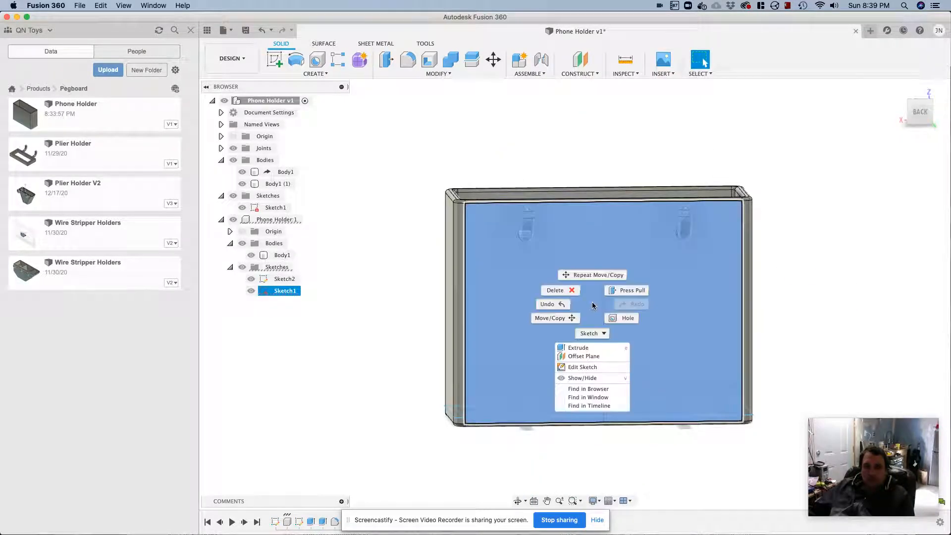
{"action": "left_click", "coordinate": [578, 369]}
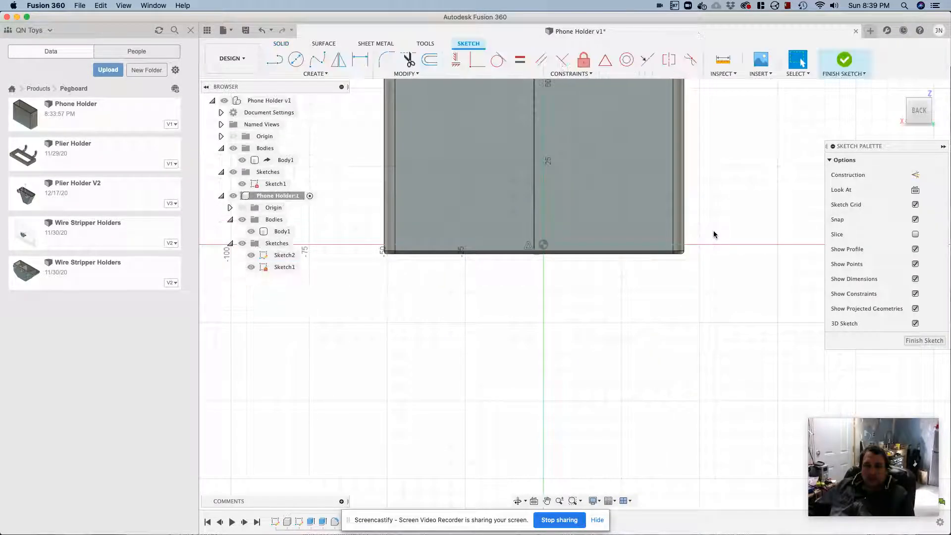
{"action": "middle_click_drag", "start_coordinate": [706, 365], "coordinate": [709, 457]}
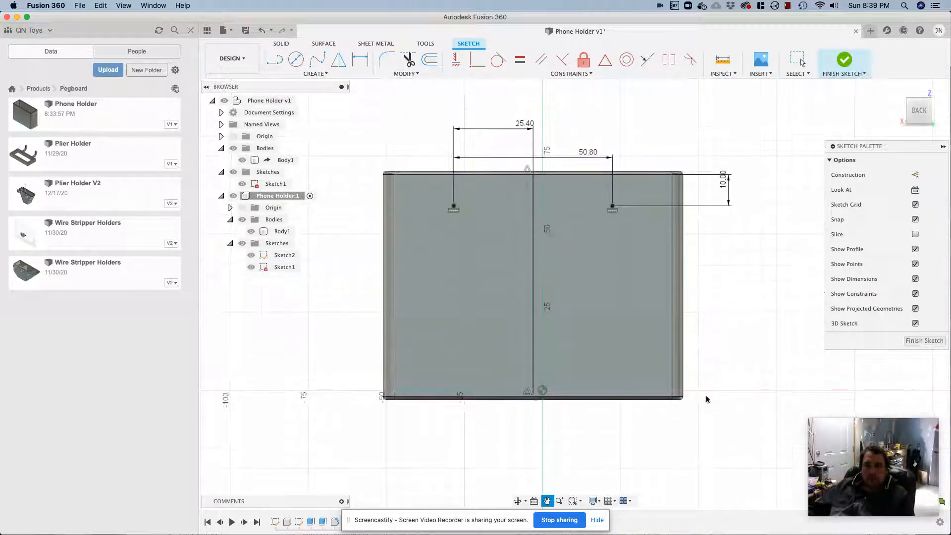
{"action": "double_click", "coordinate": [723, 187]}
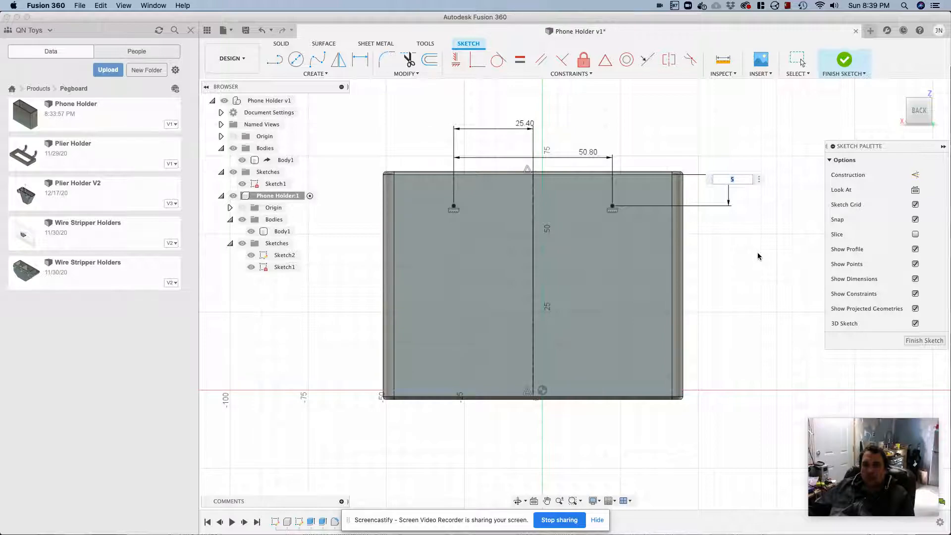
{"action": "key", "text": "Return"}
{"action": "left_click", "coordinate": [929, 340]}
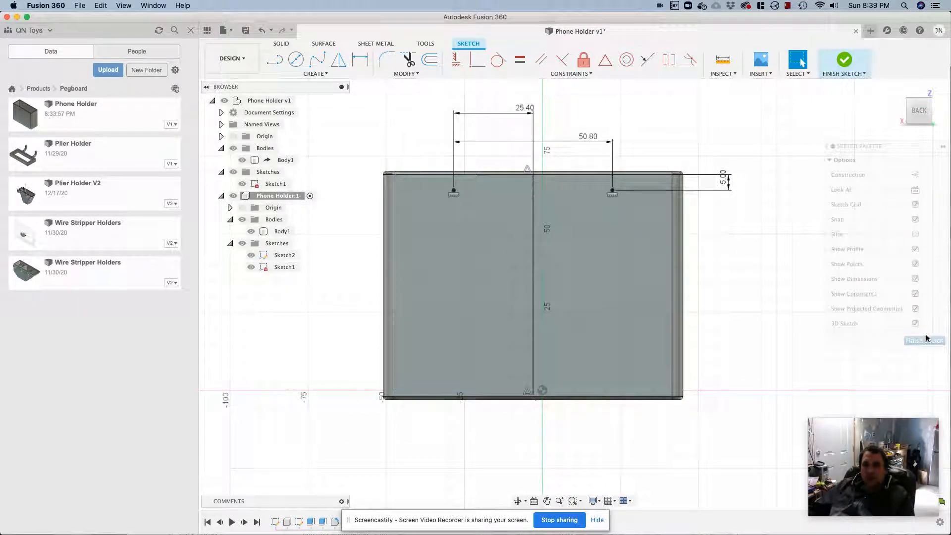
- Open the STL export settings for the whole top-level Phone Holder v1 component, including the holder and both peg hooks
{"action": "middle_click_drag", "start_coordinate": [778, 273], "coordinate": [820, 310], "text": "shift"}
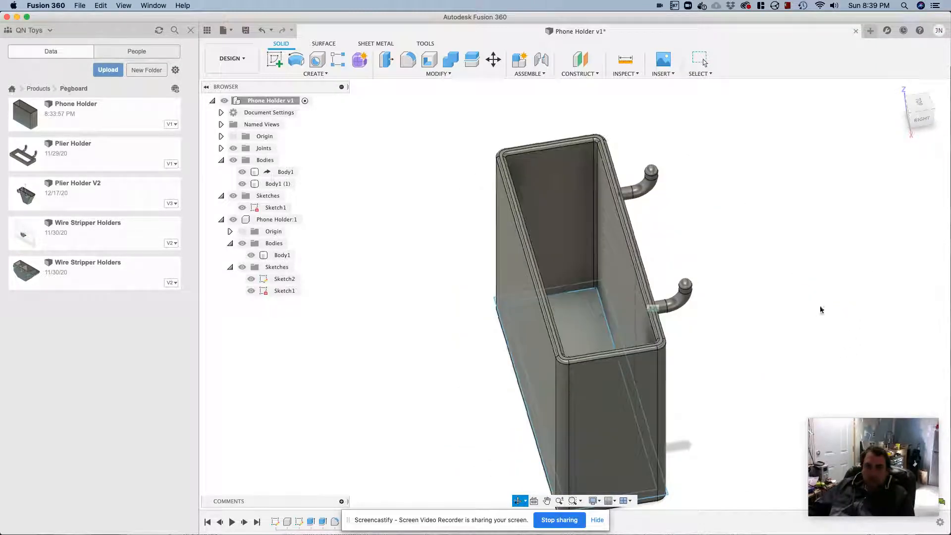
{"action": "left_click", "coordinate": [272, 221]}
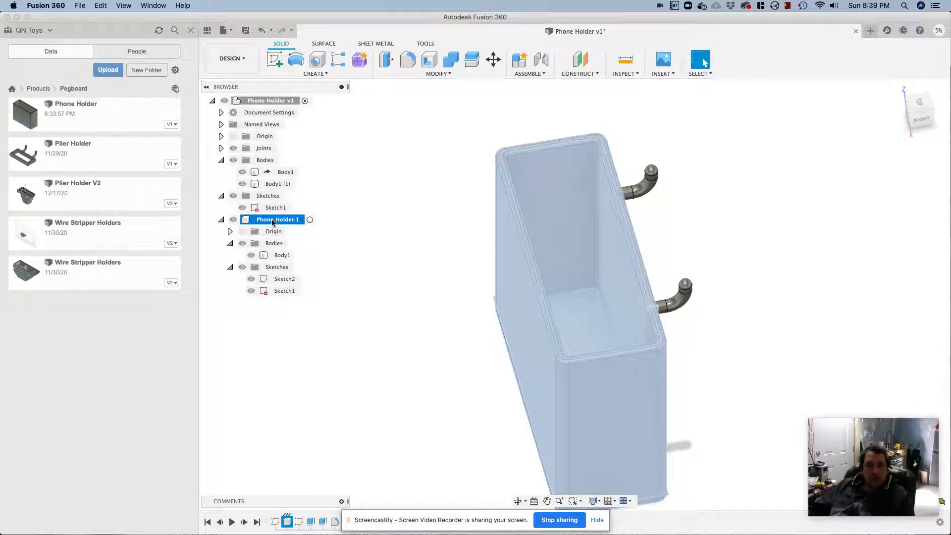
{"action": "right_click", "coordinate": [267, 100]}
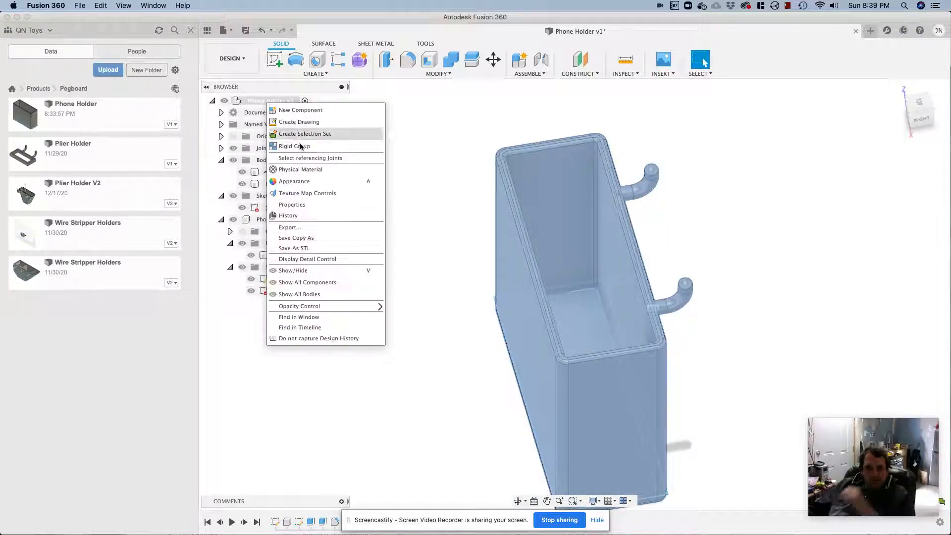
{"action": "left_click", "coordinate": [313, 248]}
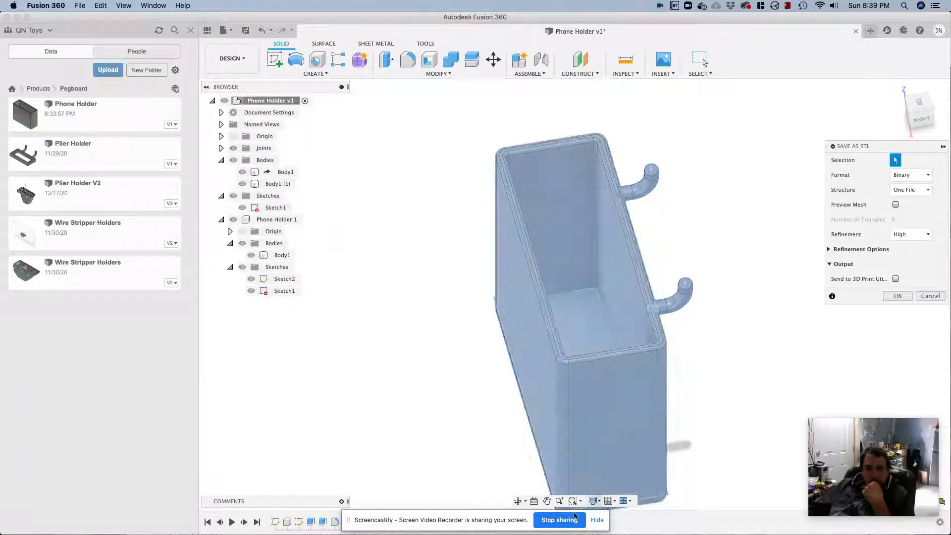